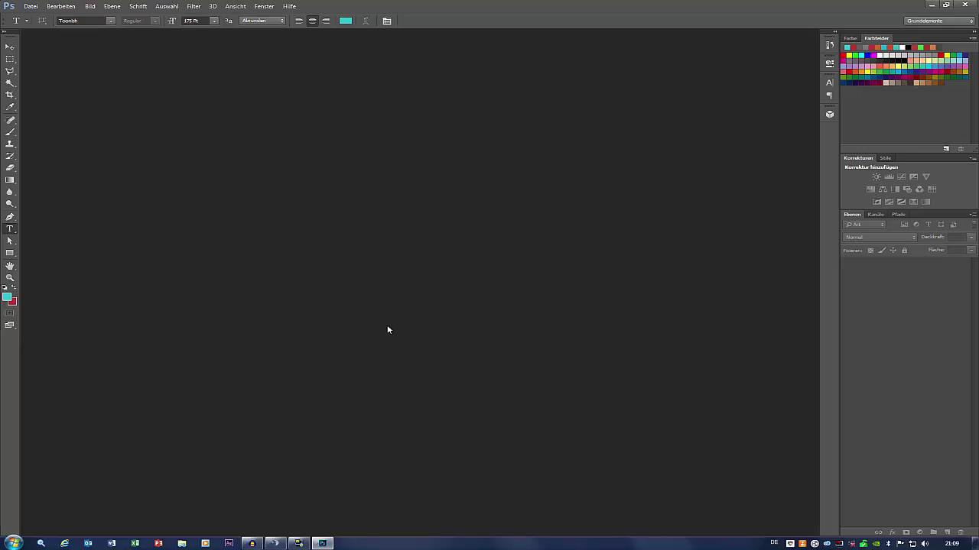
# Step: Select the Move tool in the toolbox while no document is open
pyautogui.doubleClick(380, 282)
# Step: Open the Minecraft landscape image 01-nxd6cok_lrg.jpg from the Bilder library
pyautogui.click(10, 47)
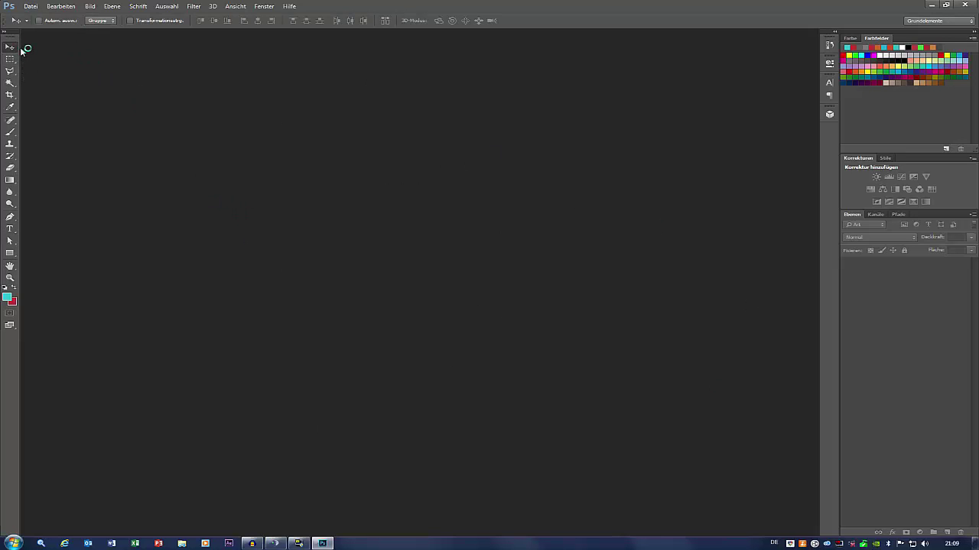
pyautogui.click(34, 7)
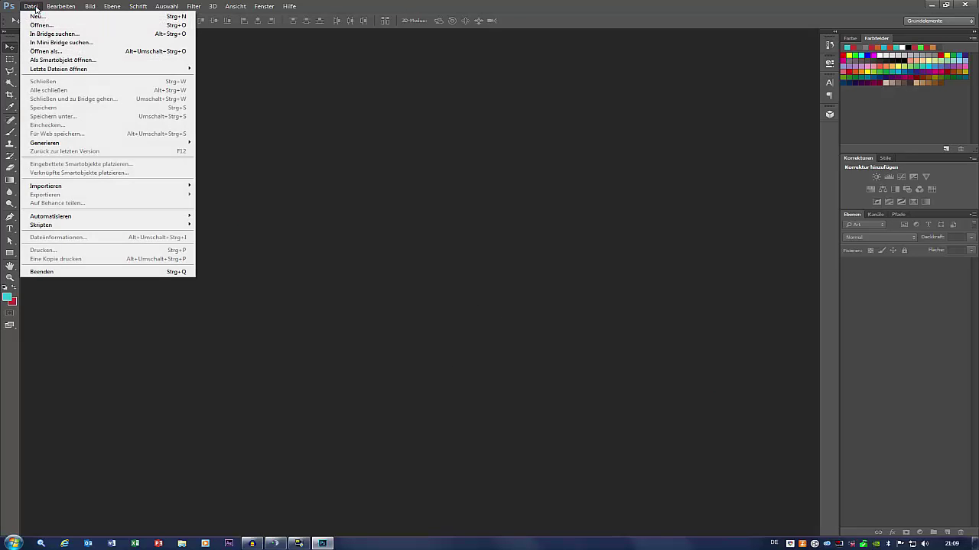
pyautogui.click(40, 25)
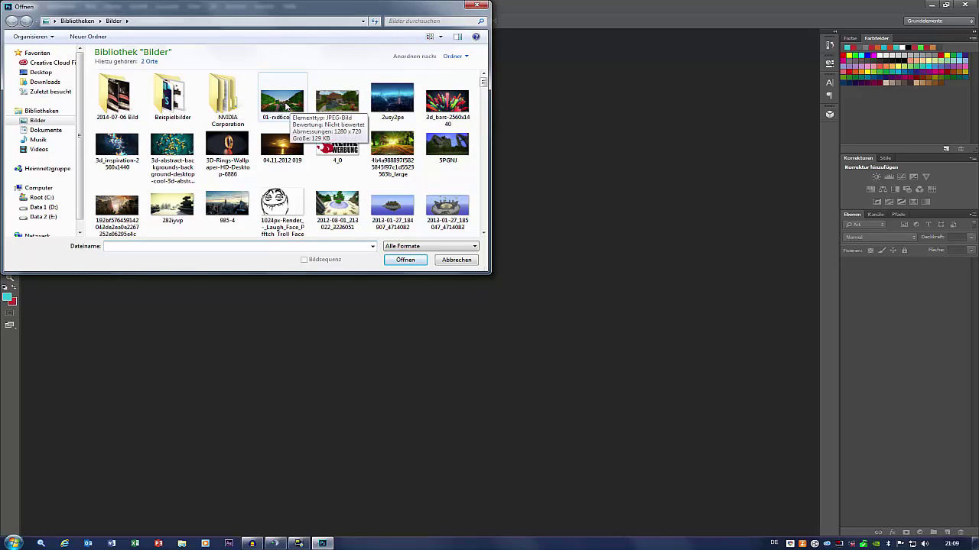
pyautogui.doubleClick(285, 106)
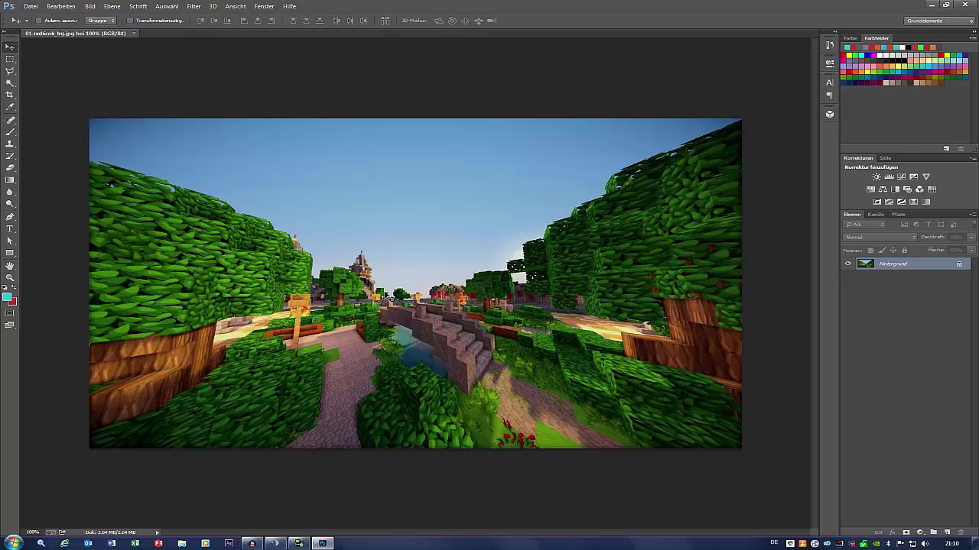
# Step: Start a Field Blur on the landscape and enter a new blur amount
pyautogui.click(194, 7)
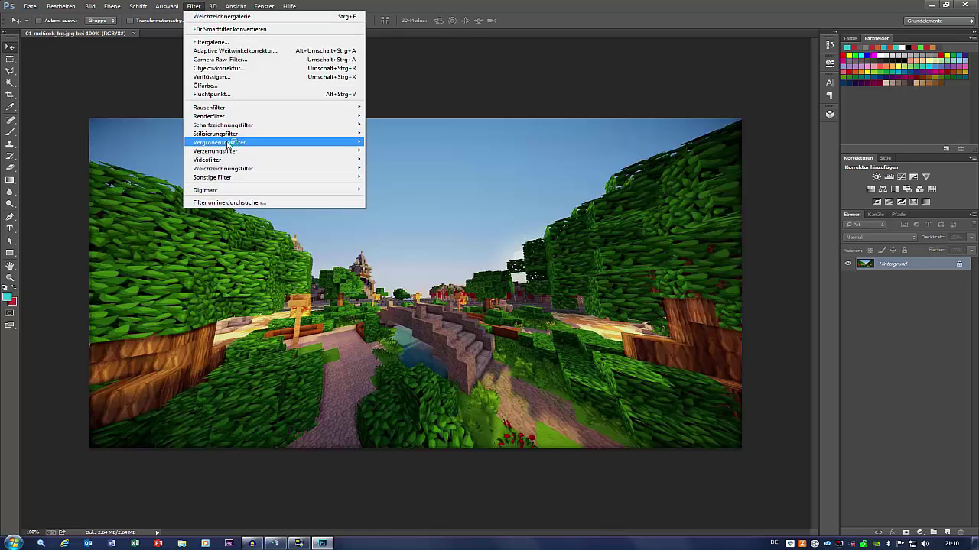
pyautogui.moveTo(222, 169)
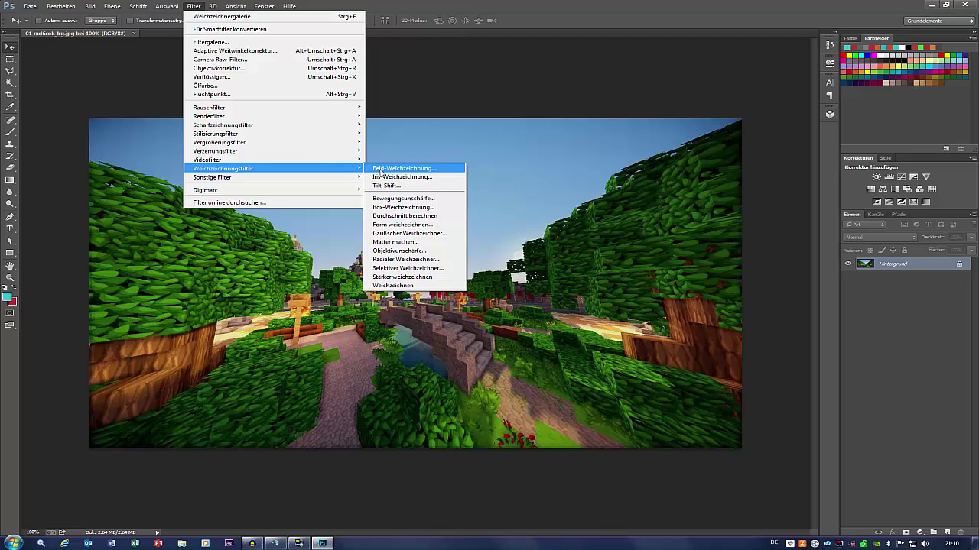
pyautogui.click(382, 169)
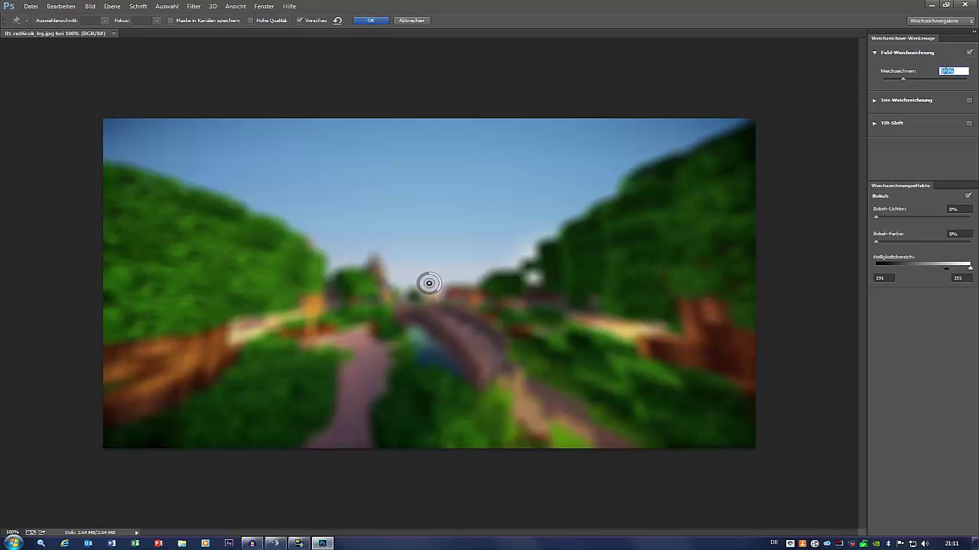
pyautogui.click(946, 71)
pyautogui.doubleClick(943, 70)
pyautogui.write('8')
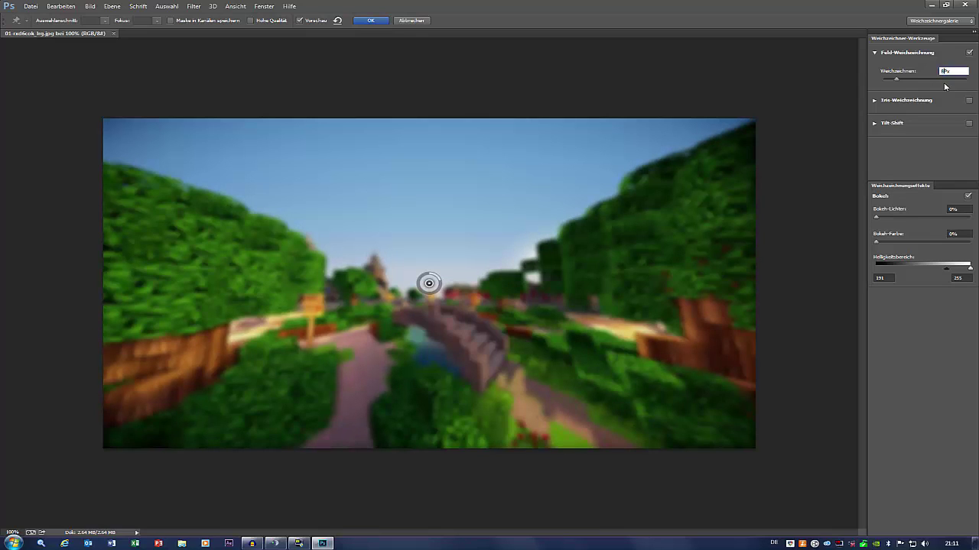
pyautogui.write('5')
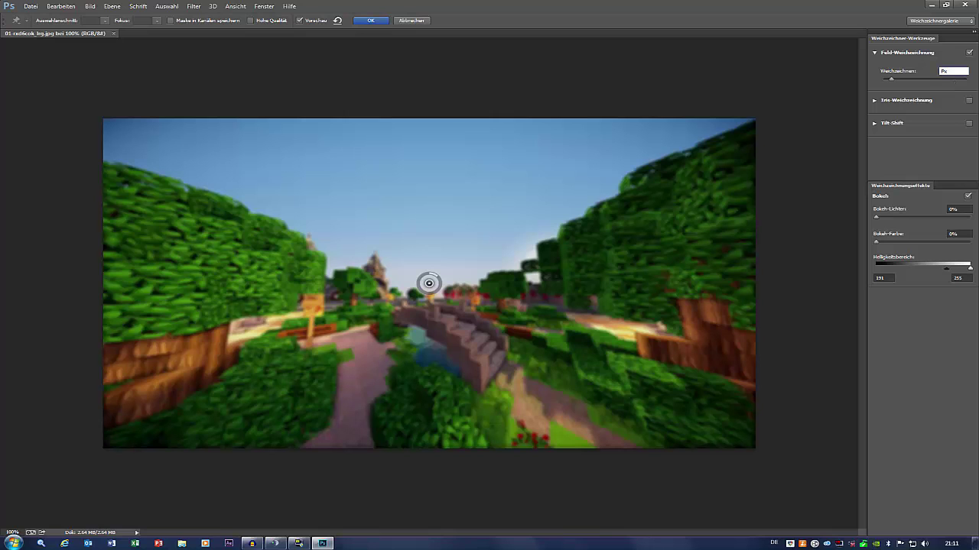
pyautogui.write('1510')
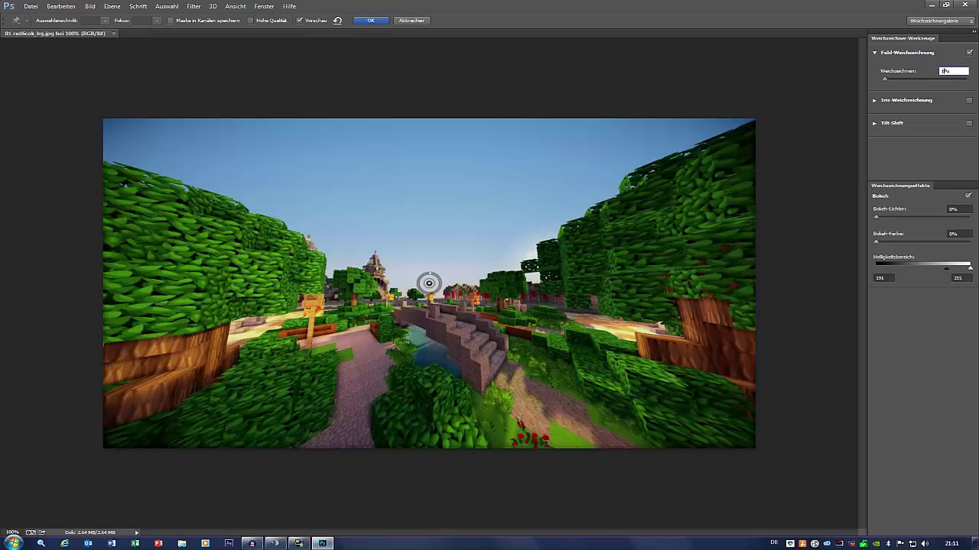
pyautogui.press('BackSpace')
pyautogui.write('5')
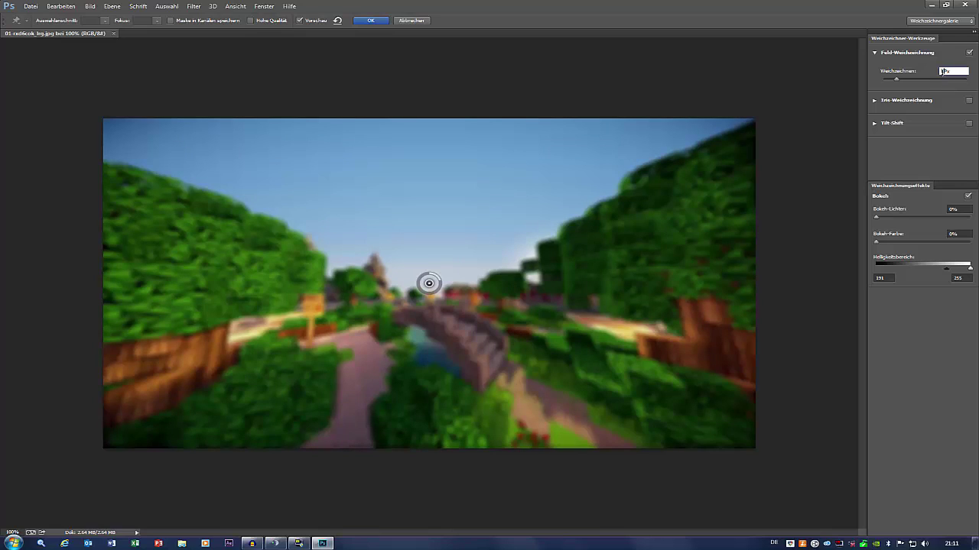
# Step: Apply the field blur, dismiss the TeamSpeak poke message, and select the Horizontal Type tool
pyautogui.click(371, 20)
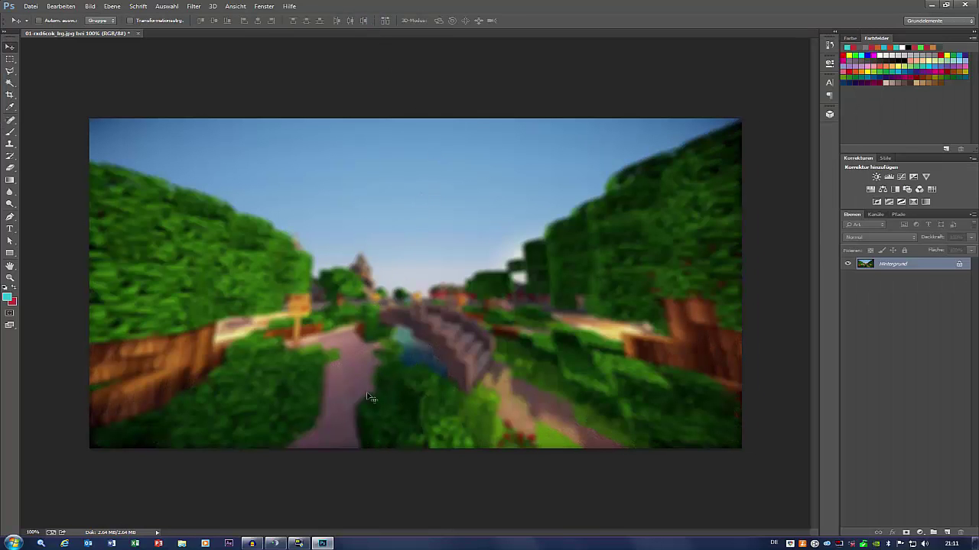
pyautogui.rightClick(274, 543)
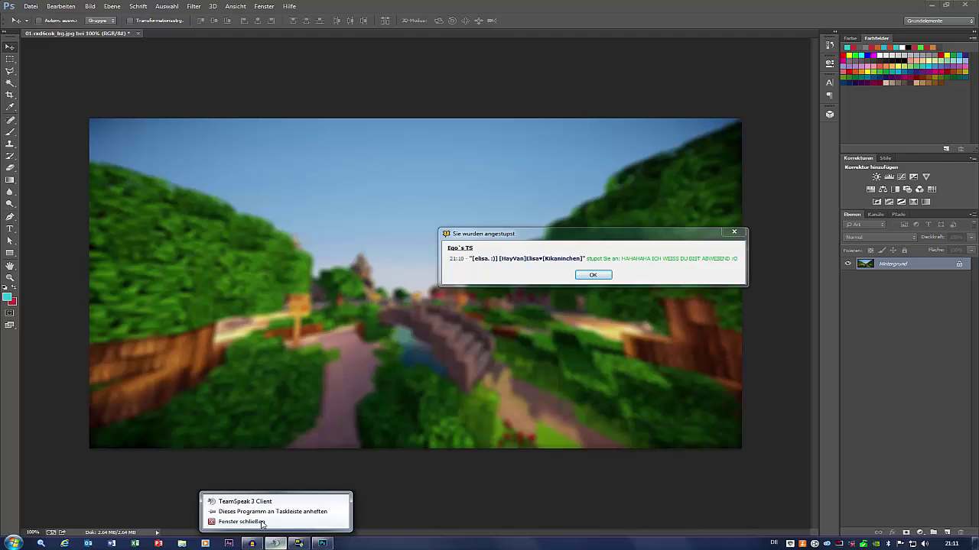
pyautogui.click(592, 275)
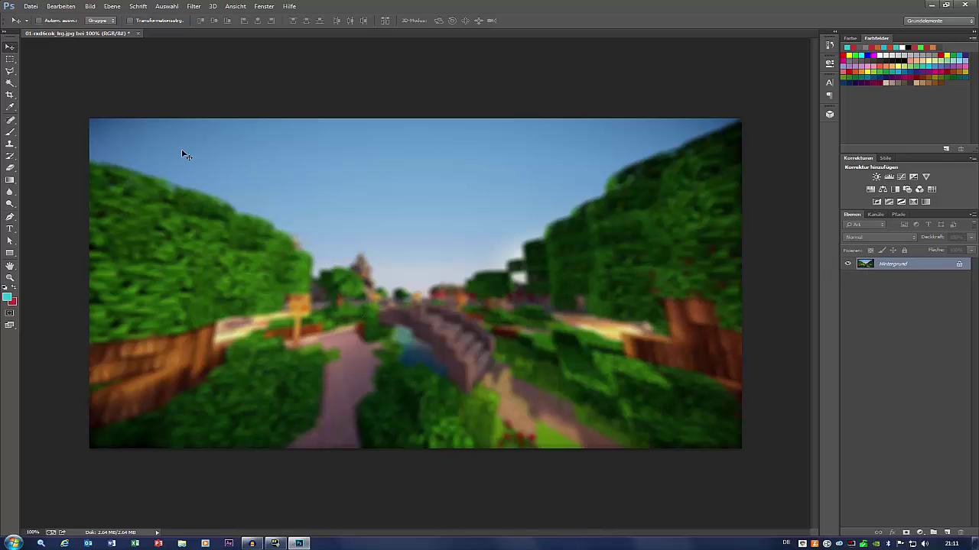
pyautogui.click(11, 229)
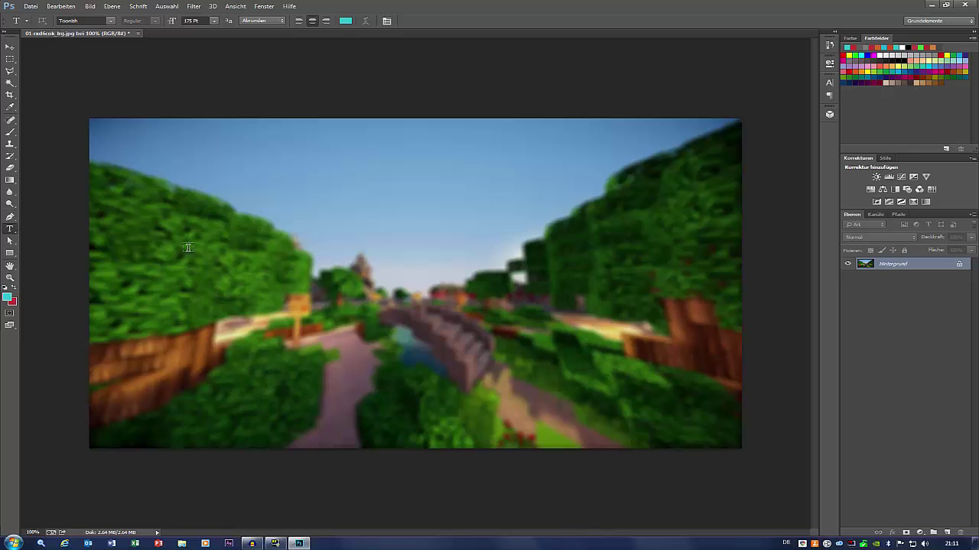
# Step: Start a text layer at the top with 250 pt size and red colour
pyautogui.click(149, 190)
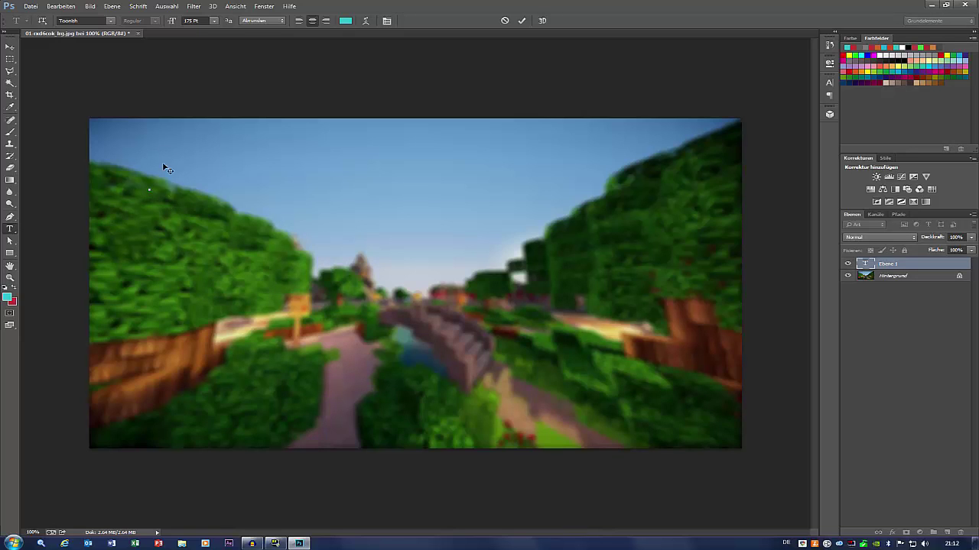
pyautogui.click(191, 20)
pyautogui.write('28')
pyautogui.press('Return')
pyautogui.click(17, 293)
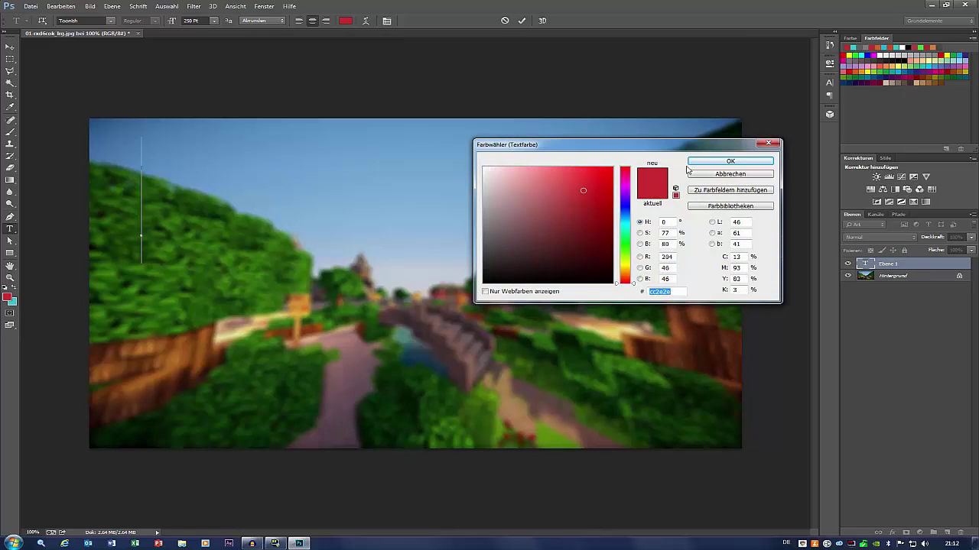
pyautogui.click(728, 162)
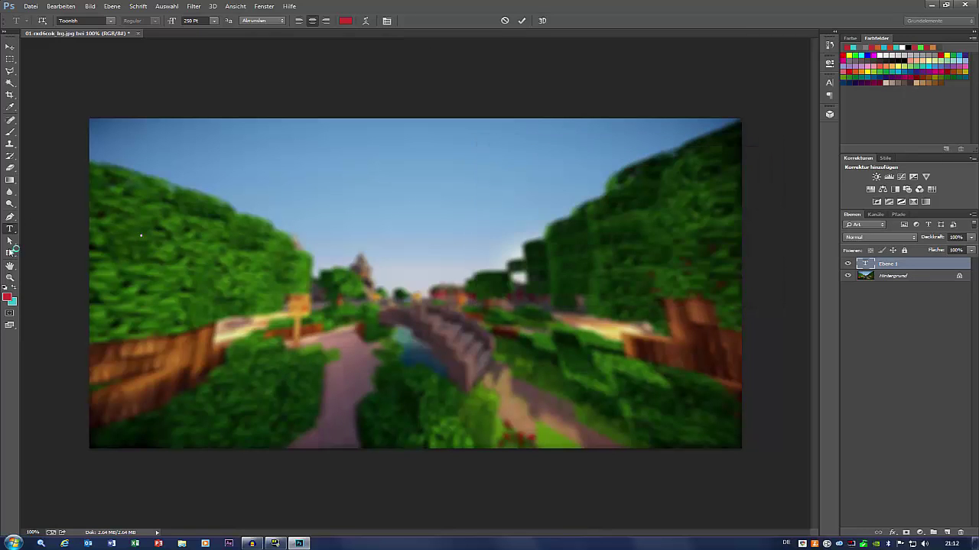
pyautogui.click(15, 288)
pyautogui.click(15, 288)
pyautogui.click(16, 288)
pyautogui.click(15, 288)
pyautogui.click(16, 288)
pyautogui.click(15, 289)
pyautogui.click(15, 288)
pyautogui.click(16, 288)
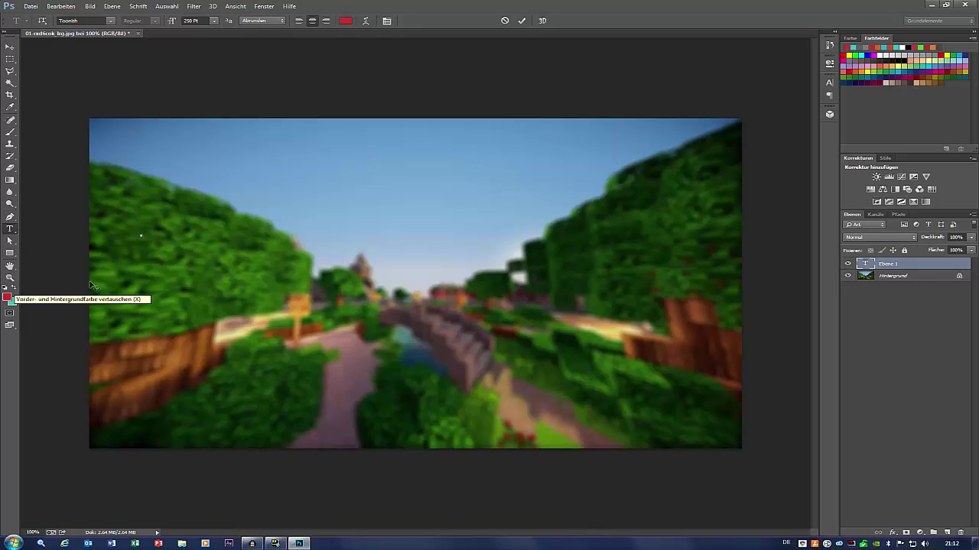
# Step: Type LETS PLAY, center it on the canvas, and tilt it slightly upward
pyautogui.write('LETS')
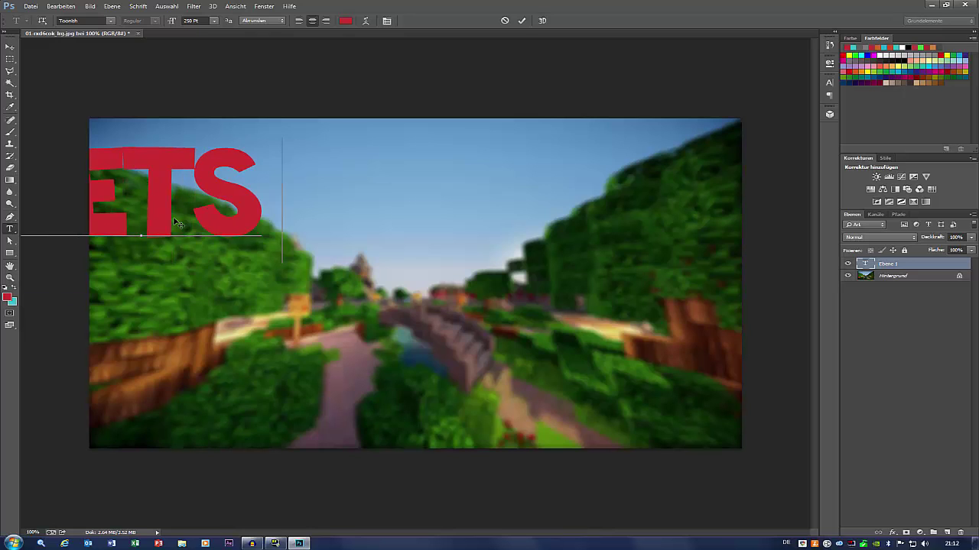
pyautogui.write(' PLAY')
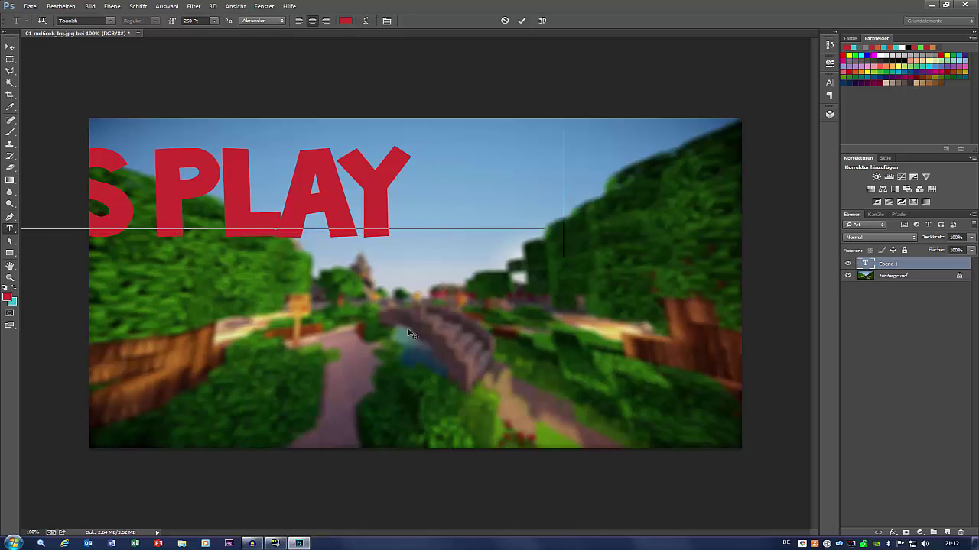
pyautogui.moveTo(196, 324); pyautogui.dragTo(471, 342)
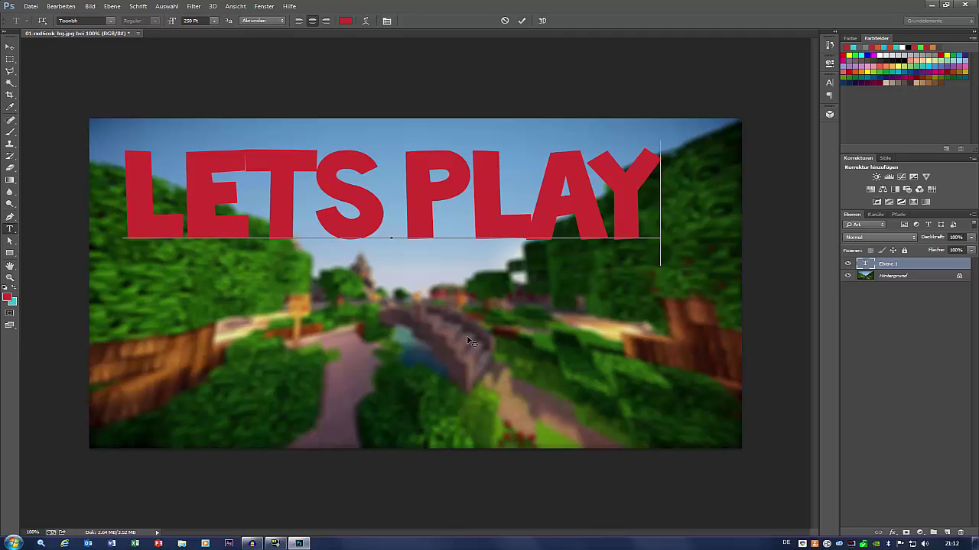
pyautogui.press('ctrl')
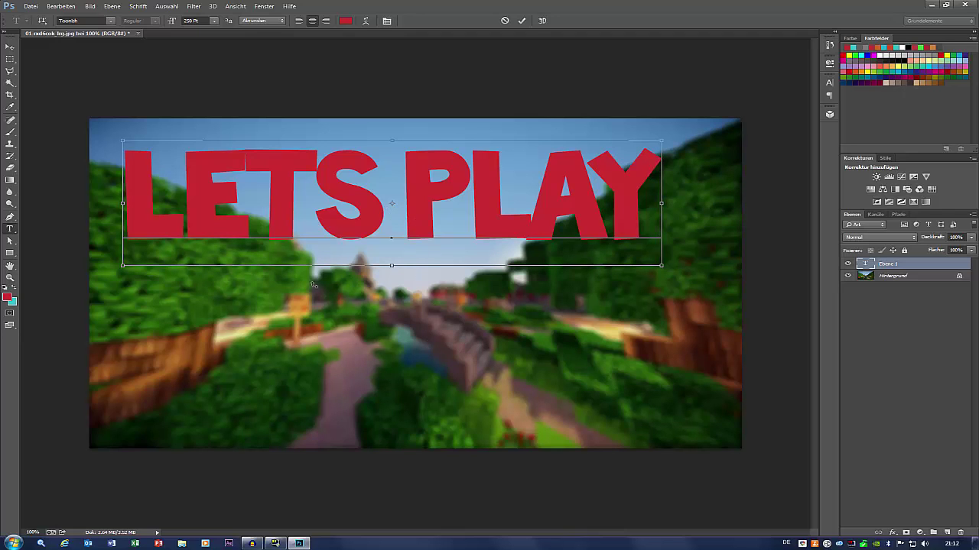
pyautogui.moveTo(456, 332); pyautogui.dragTo(474, 319)
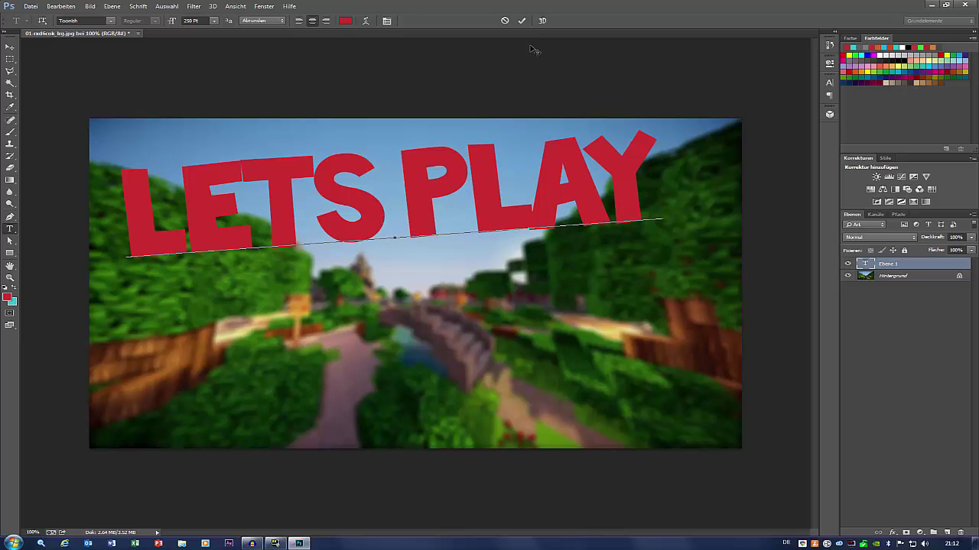
pyautogui.click(523, 21)
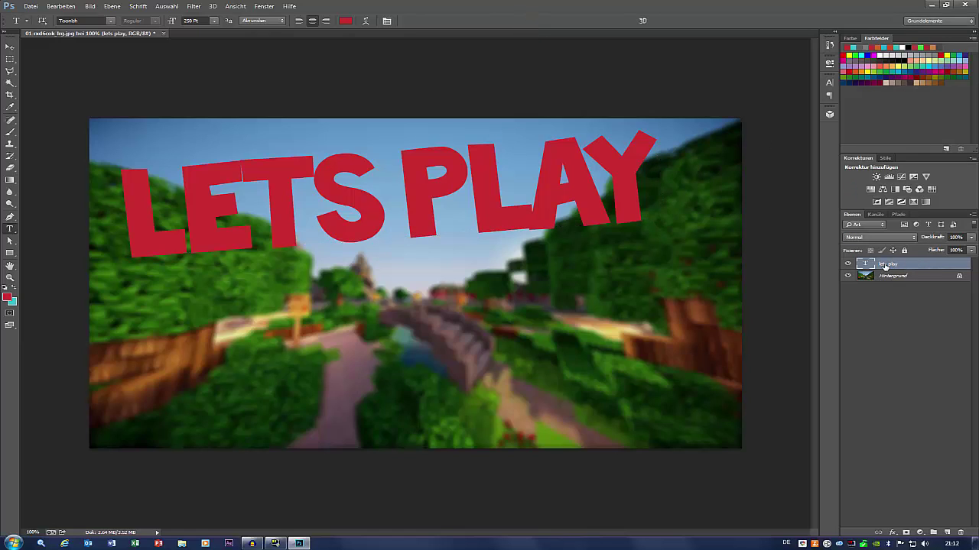
# Step: Rename the text layer to 'lets play'
pyautogui.doubleClick(886, 265)
pyautogui.press('BackSpace')
pyautogui.write('h hehans')
pyautogui.press('BackSpace')
pyautogui.press('BackSpace')
pyautogui.press('BackSpace')
pyautogui.press('BackSpace')
pyautogui.press('BackSpace')
pyautogui.press('BackSpace')
pyautogui.press('Return')
# Step: Open the text layer's Layer Style and turn off Bevel and Emboss with its contour
pyautogui.doubleClick(945, 266)
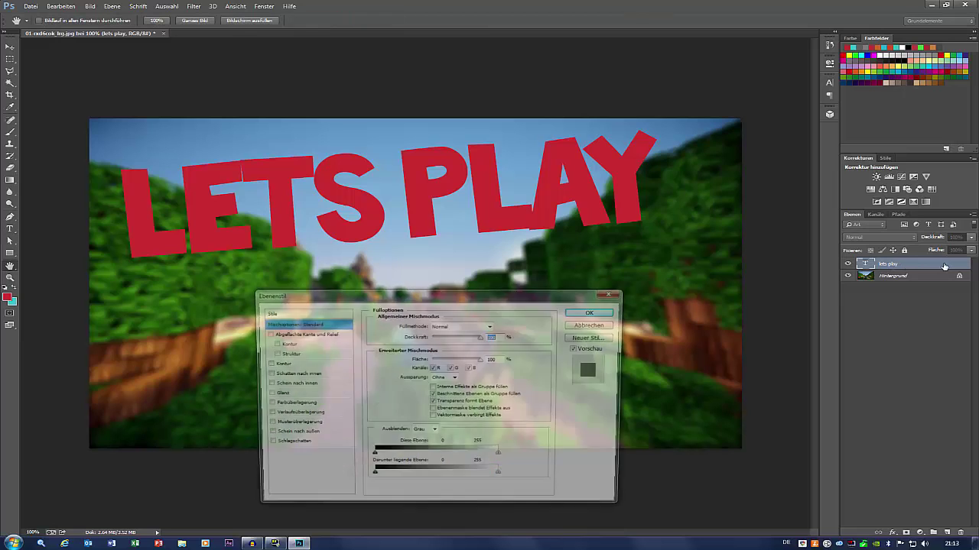
pyautogui.click(304, 365)
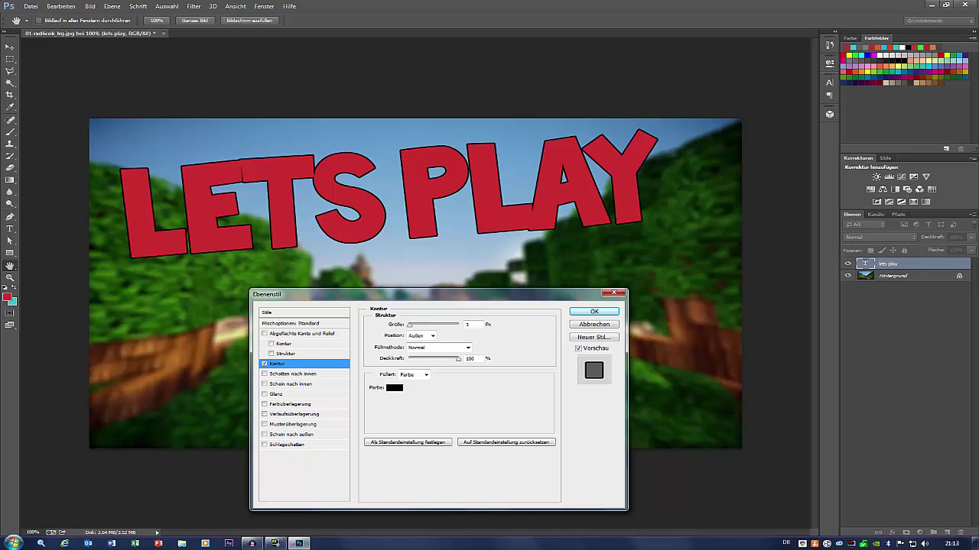
pyautogui.click(294, 346)
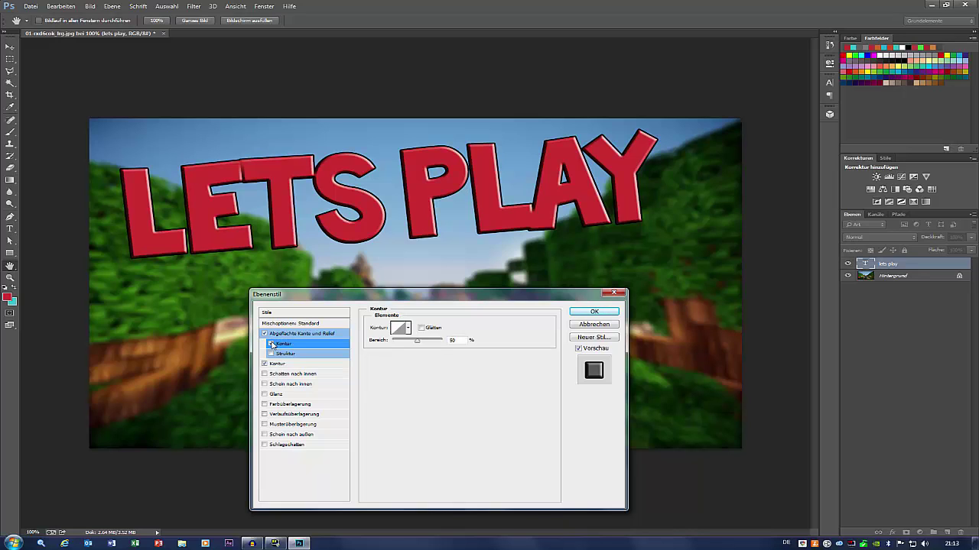
pyautogui.click(272, 344)
pyautogui.click(265, 334)
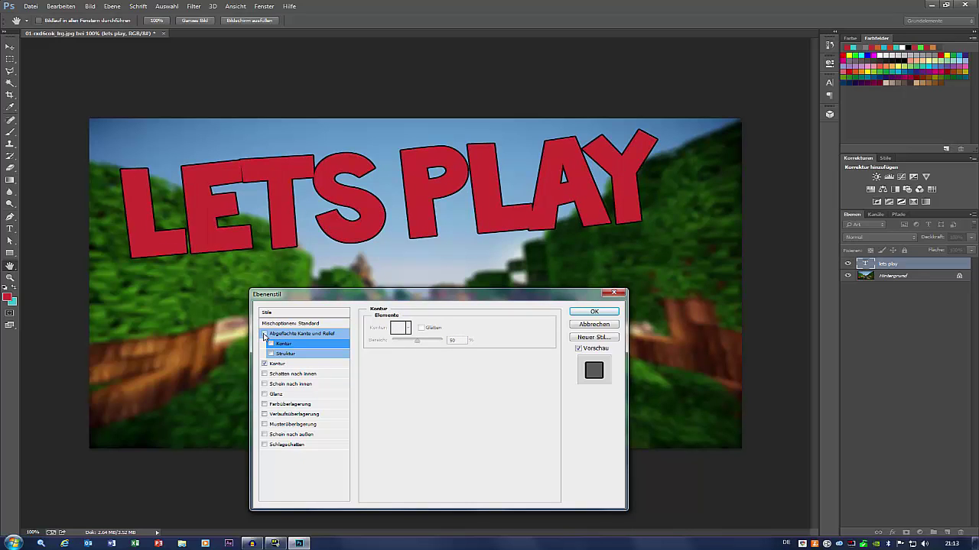
# Step: Give the LETS PLAY text a 15 px white stroke and enable a gradient overlay
pyautogui.click(312, 364)
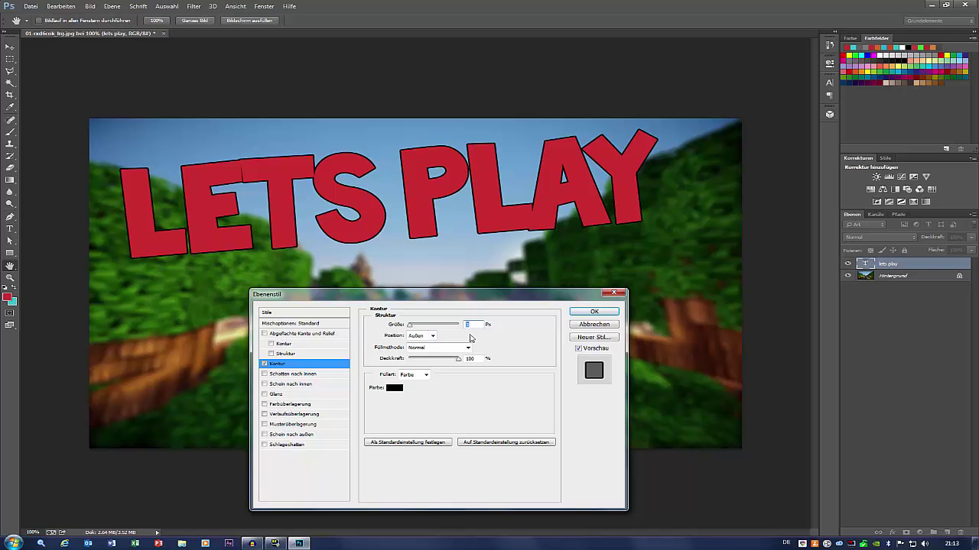
pyautogui.write('15')
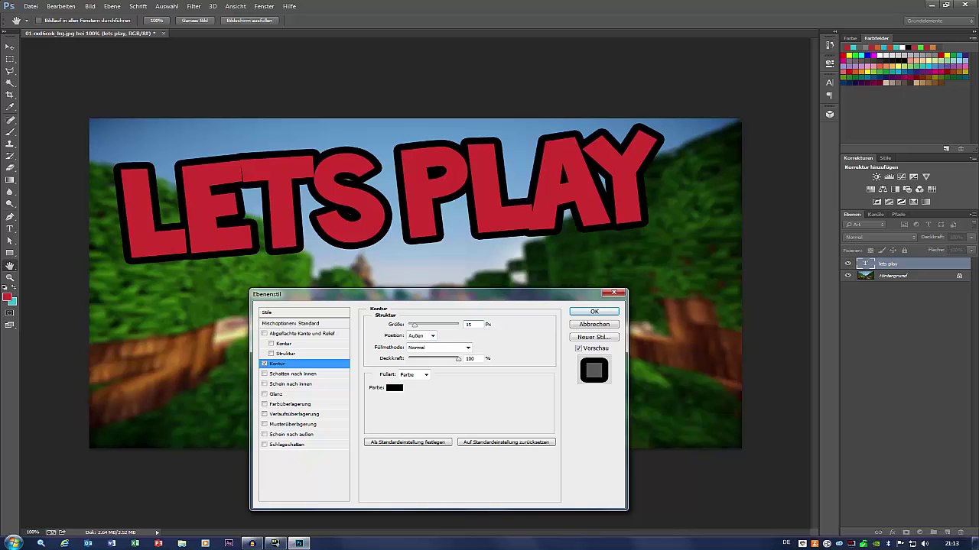
pyautogui.click(394, 387)
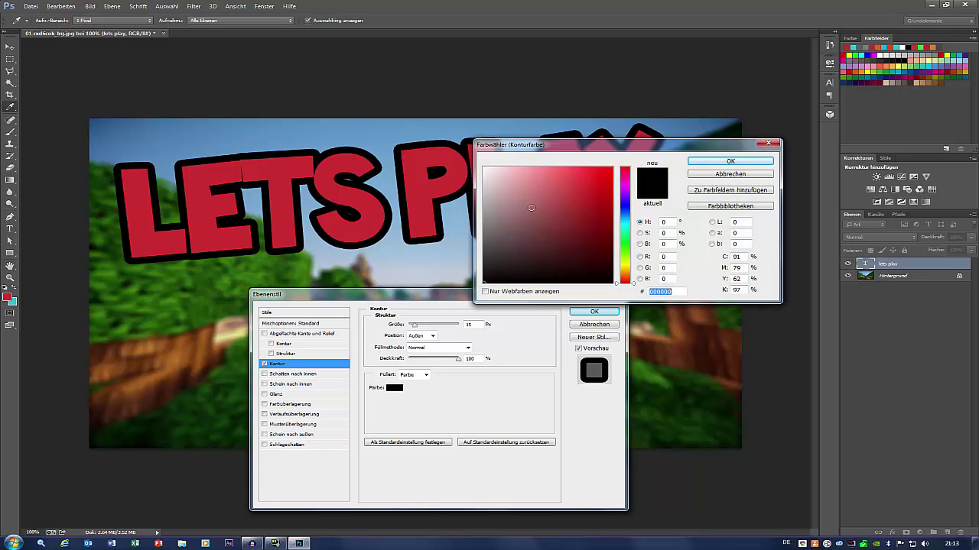
pyautogui.moveTo(540, 211); pyautogui.dragTo(424, 155)
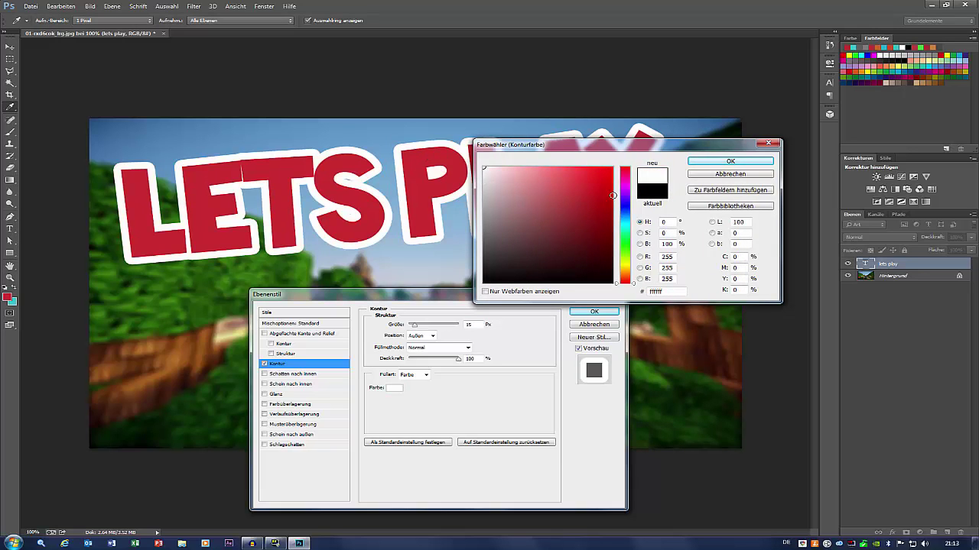
pyautogui.click(734, 163)
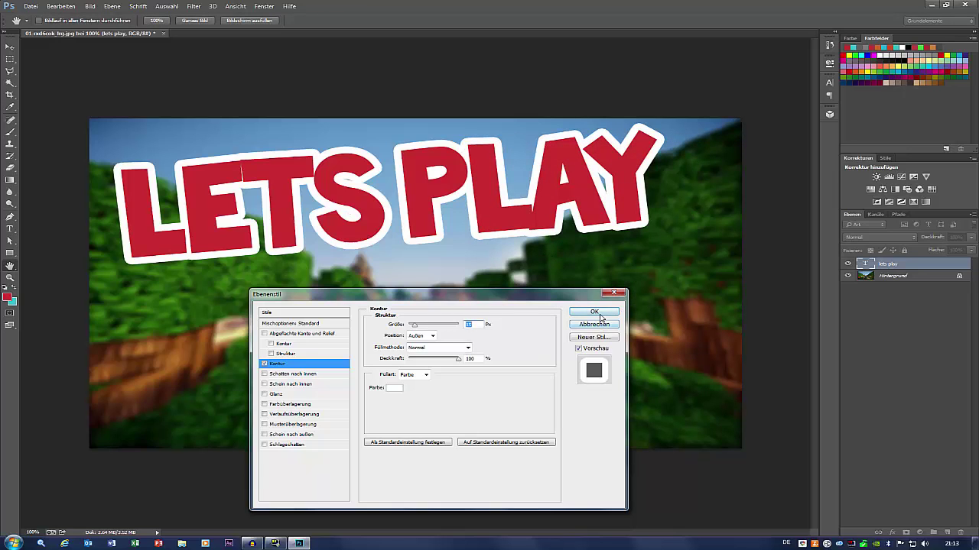
pyautogui.click(294, 414)
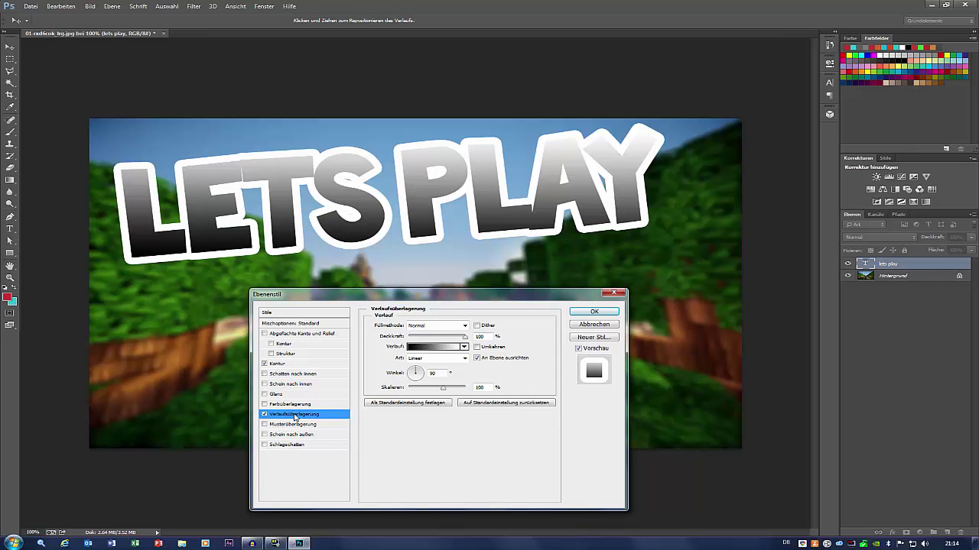
# Step: Set the gradient overlay to the red-to-transparent (Foreground to Transparent) preset
pyautogui.click(419, 348)
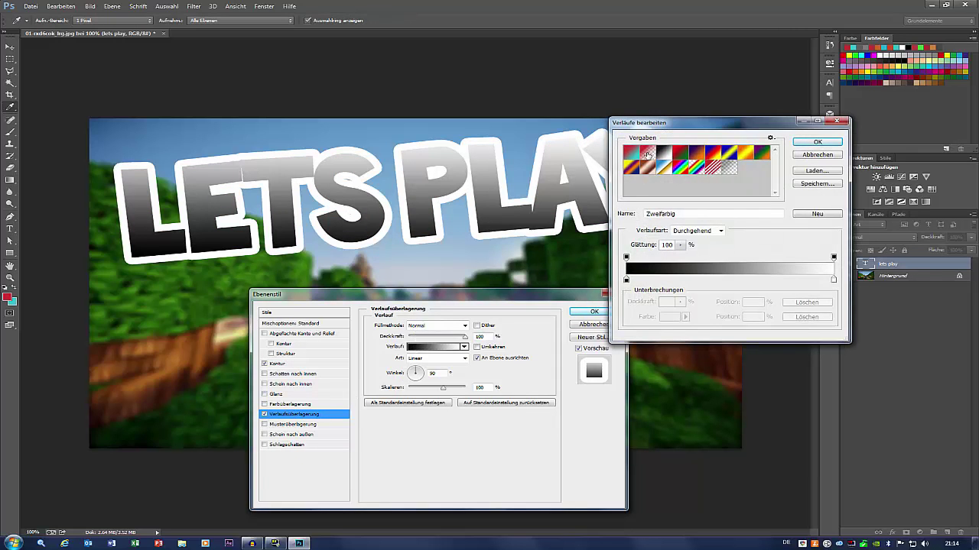
pyautogui.click(647, 155)
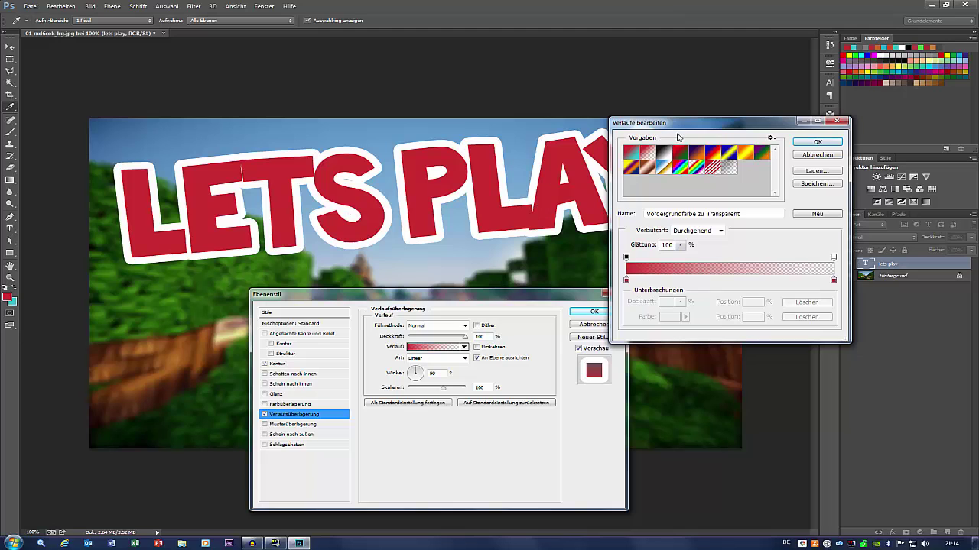
pyautogui.click(816, 143)
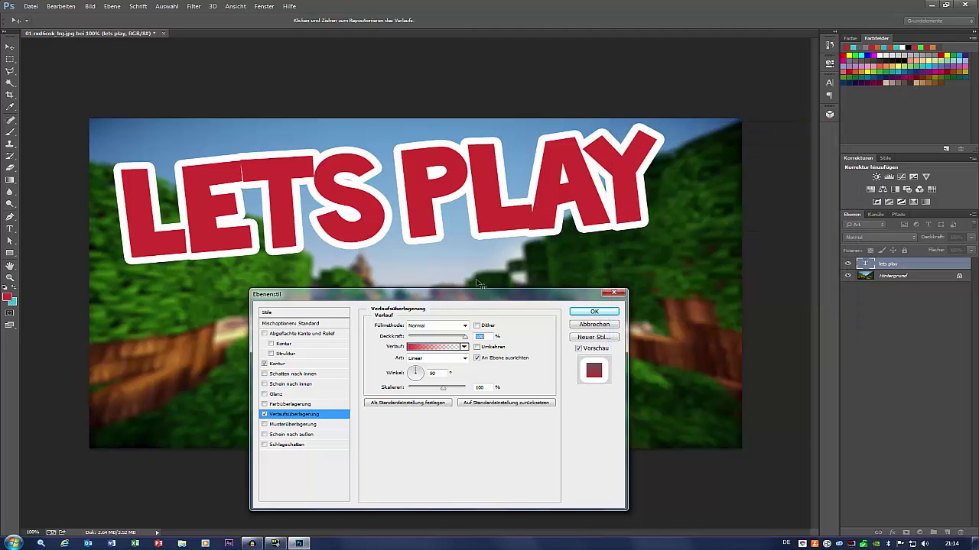
# Step: Add a drop shadow with 90% opacity and 20 distance, spread and size
pyautogui.click(293, 445)
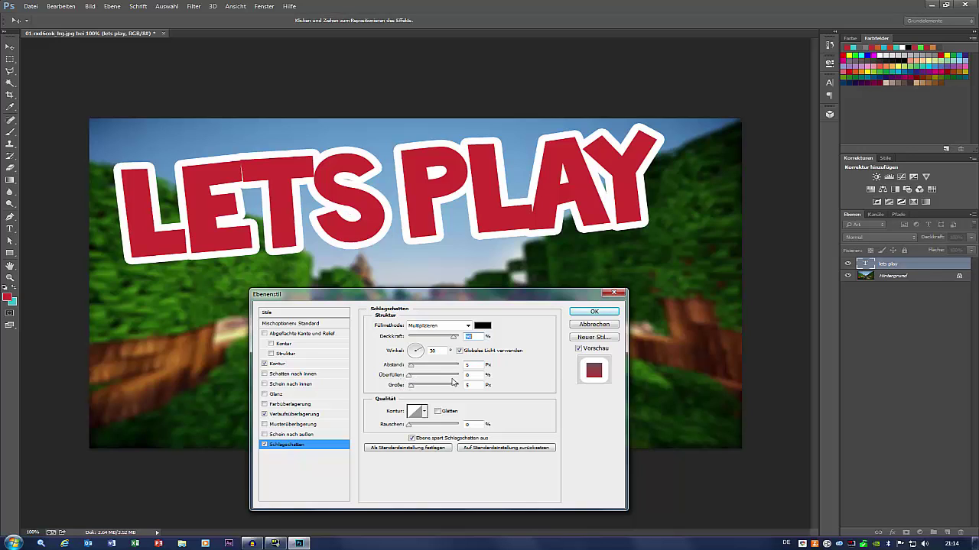
pyautogui.write('90')
pyautogui.press('Tab')
pyautogui.write('20')
pyautogui.press('Tab')
pyautogui.write('20')
pyautogui.press('Tab')
pyautogui.write('20')
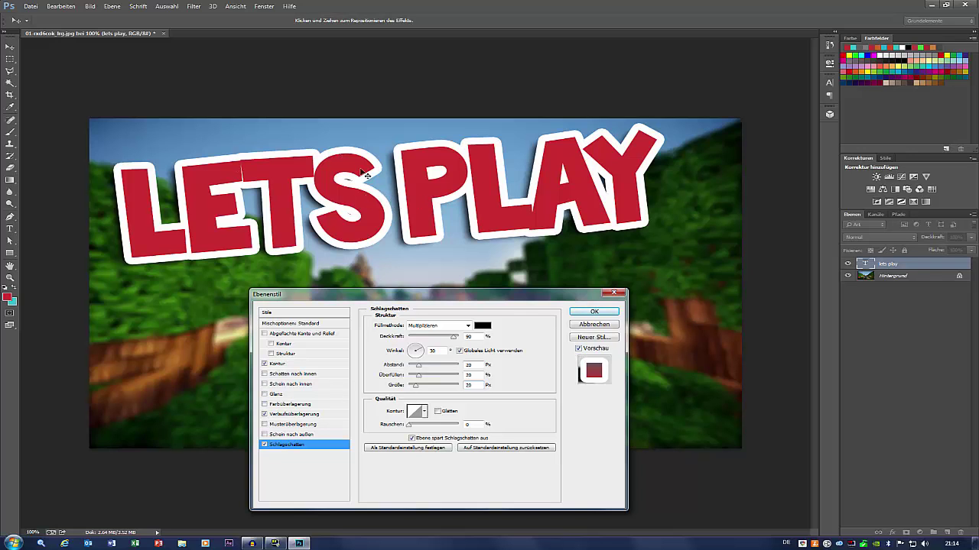
pyautogui.press('Return')
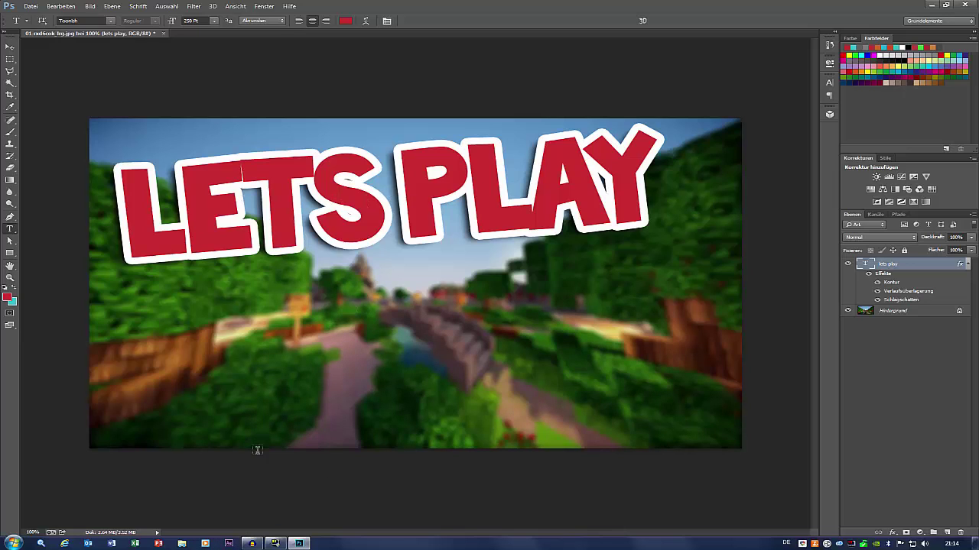
# Step: Drag background_rays from the Bilder library in Explorer onto the Photoshop canvas
pyautogui.click(181, 544)
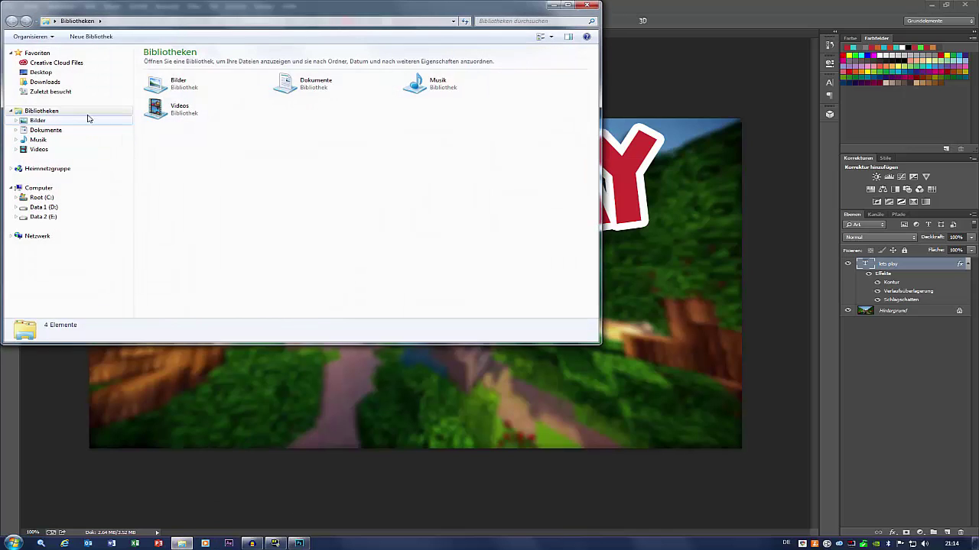
pyautogui.doubleClick(245, 96)
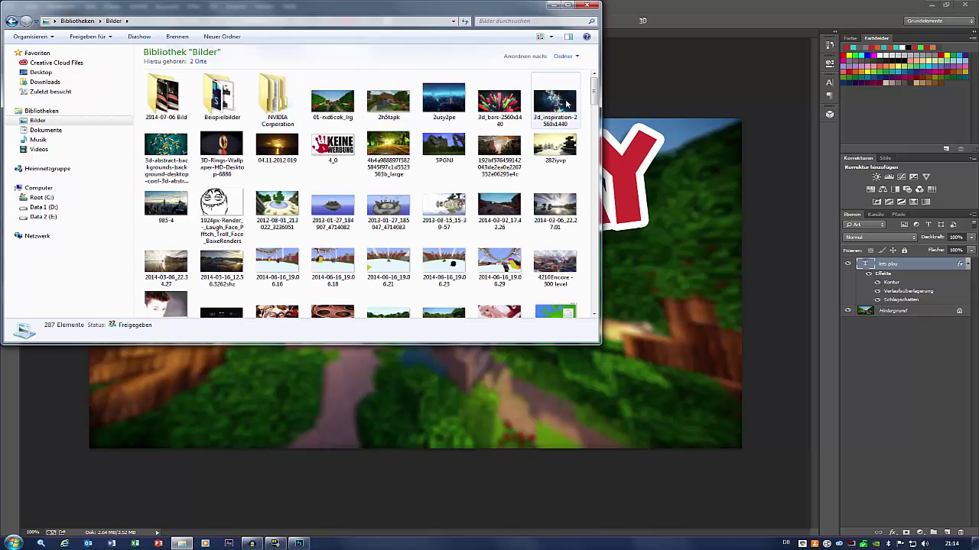
pyautogui.scroll(-4, 589, 114)
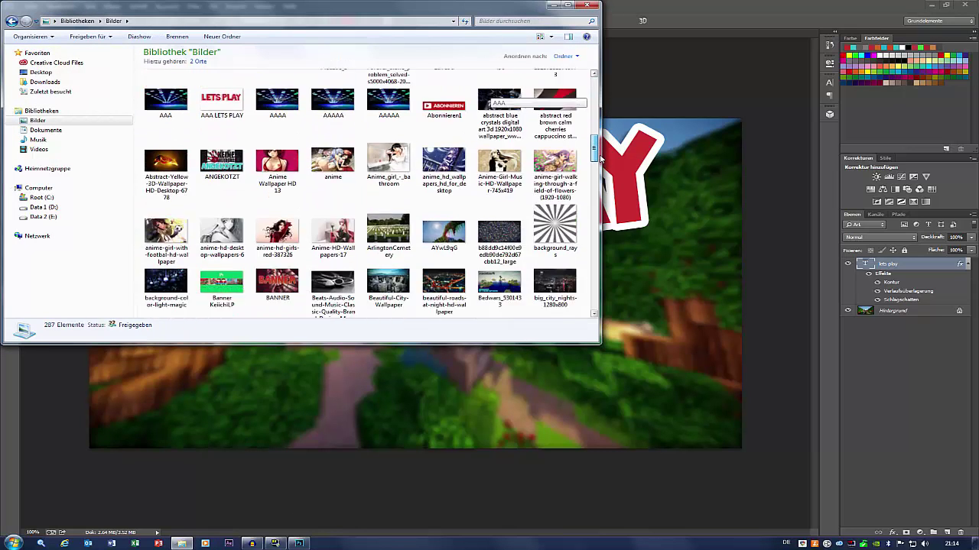
pyautogui.scroll(-3, 578, 117)
pyautogui.scroll(-3, 566, 120)
pyautogui.click(563, 122)
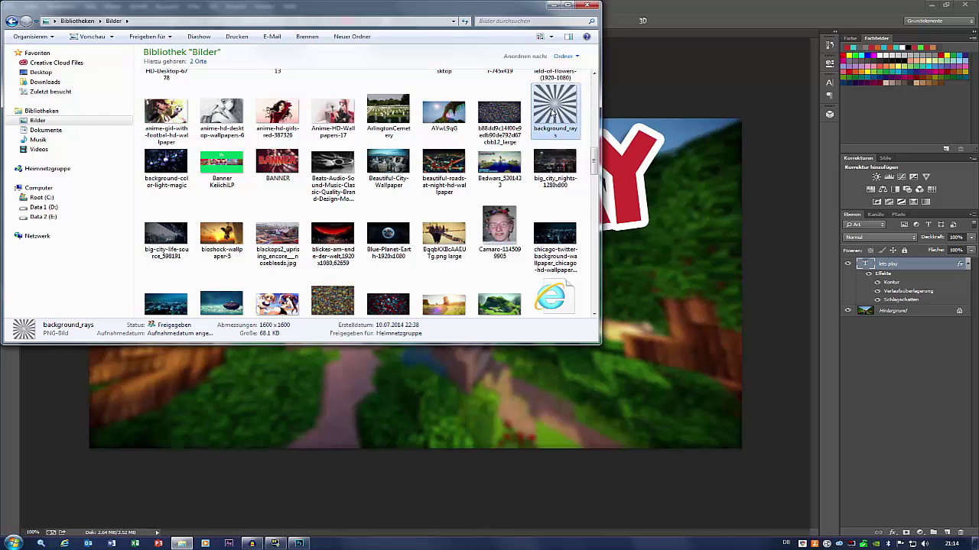
pyautogui.moveTo(552, 112); pyautogui.dragTo(631, 235)
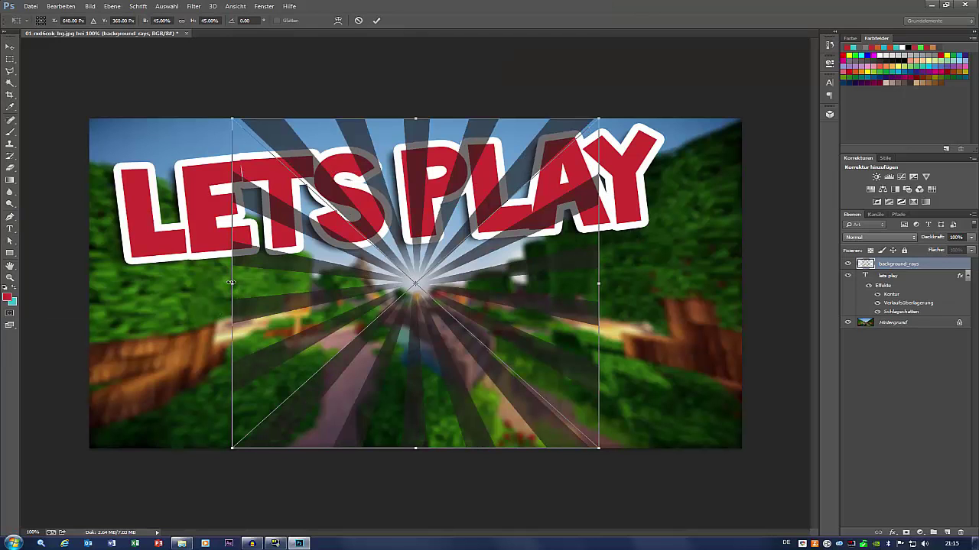
# Step: Stretch background_rays to full canvas width and place it below the lets play layer
pyautogui.moveTo(227, 283); pyautogui.dragTo(102, 314)
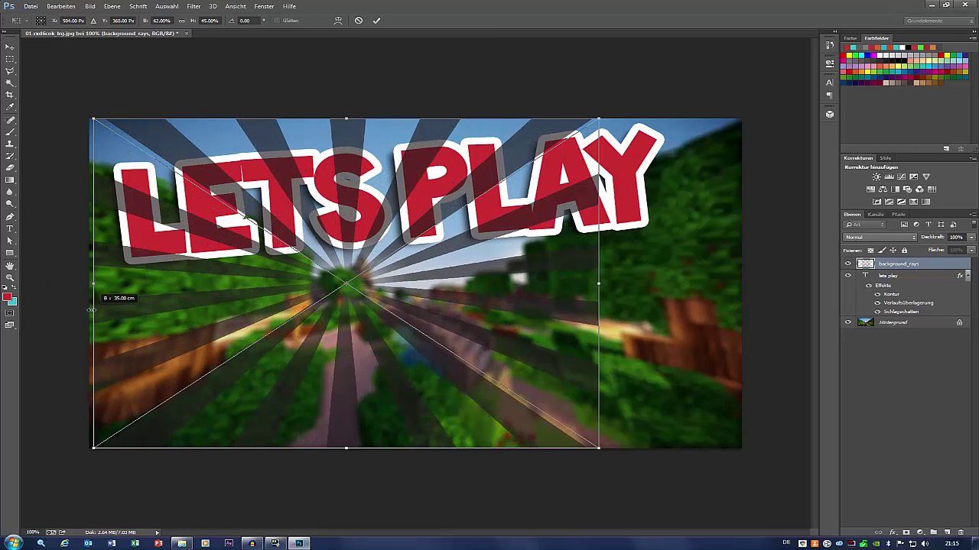
pyautogui.moveTo(600, 285); pyautogui.dragTo(741, 299)
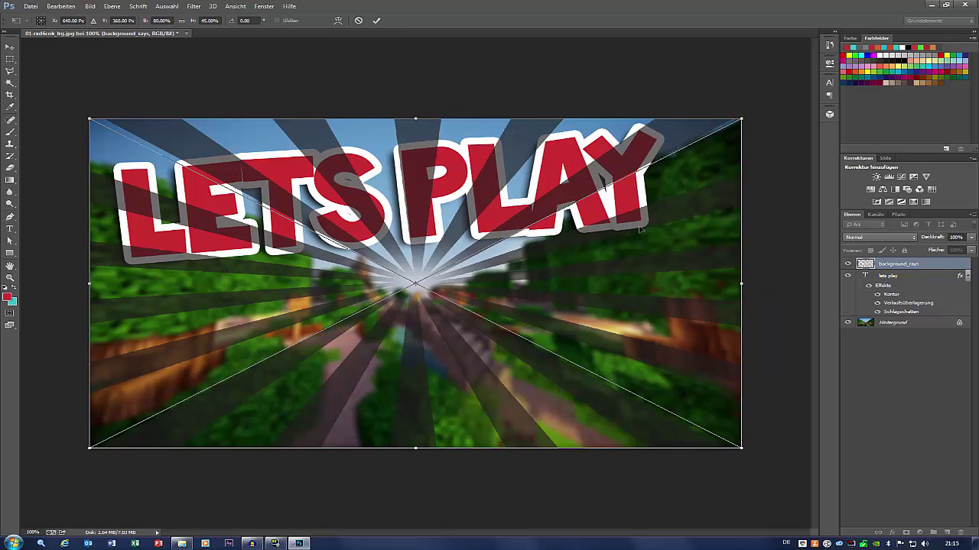
pyautogui.click(381, 21)
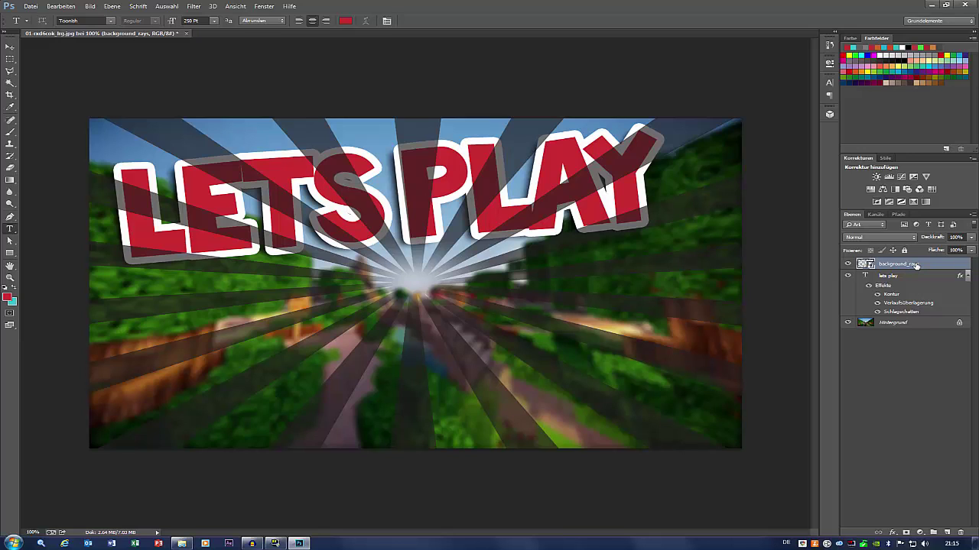
pyautogui.moveTo(916, 265); pyautogui.dragTo(915, 314)
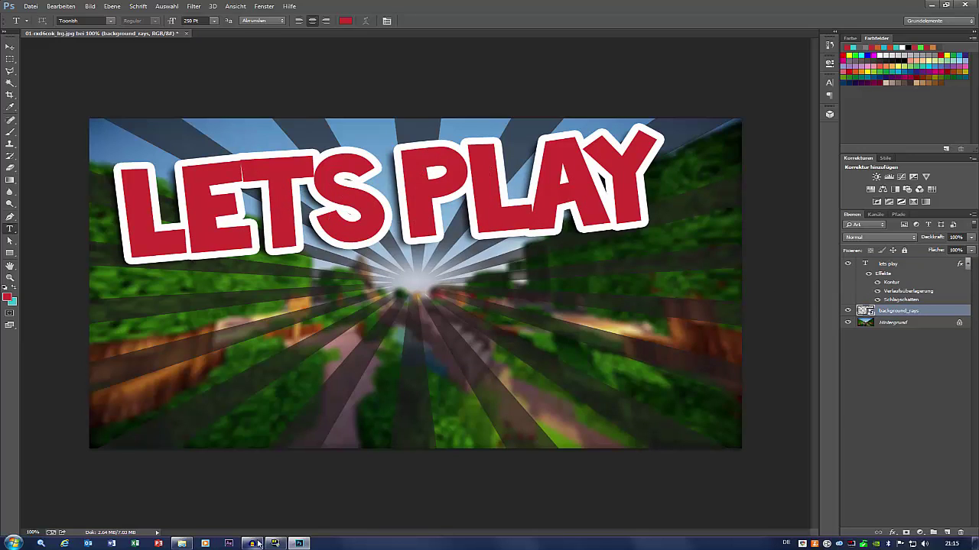
pyautogui.click(182, 543)
# Step: Scroll to mclogo in the Bilder library and drag it onto the thumbnail canvas
pyautogui.moveTo(596, 156); pyautogui.dragTo(596, 220)
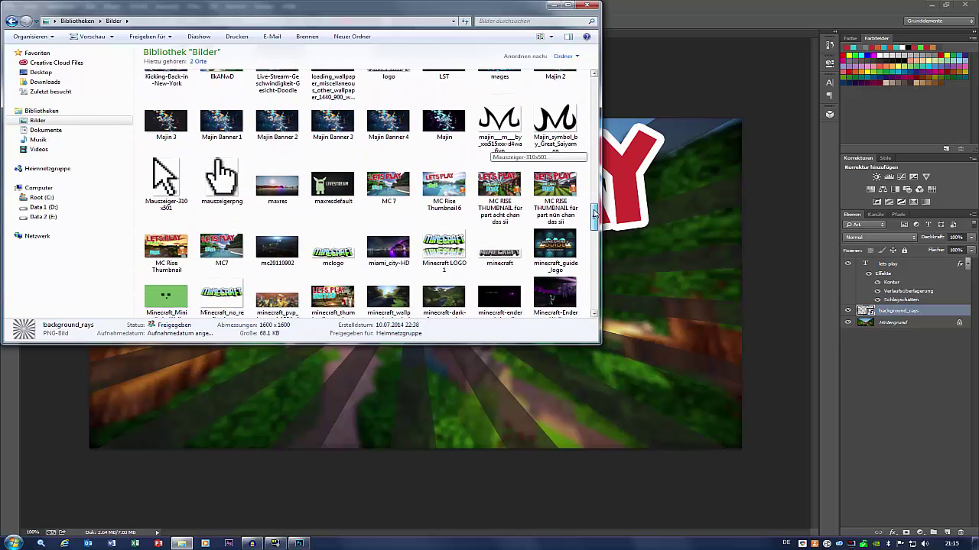
pyautogui.moveTo(332, 237)
pyautogui.mouseDown()
pyautogui.moveTo(577, 280)
pyautogui.moveTo(334, 240)
pyautogui.moveTo(653, 274)
pyautogui.mouseUp()
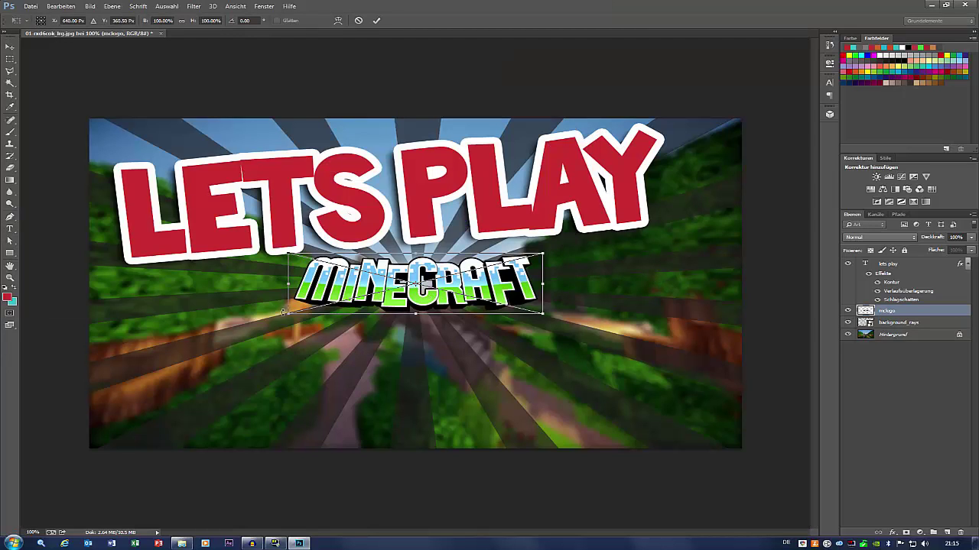
# Step: Scale the MINECRAFT logo to about 120%, shift it down-left beneath LETS PLAY, and commit
pyautogui.moveTo(289, 313); pyautogui.dragTo(272, 305)
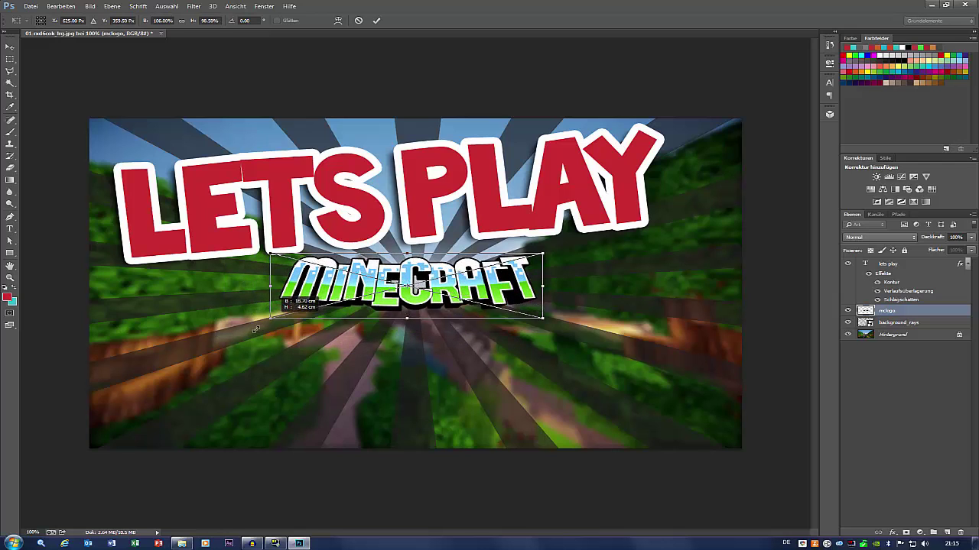
pyautogui.moveTo(272, 304)
pyautogui.mouseDown()
pyautogui.moveTo(260, 334)
pyautogui.moveTo(269, 334)
pyautogui.mouseUp()
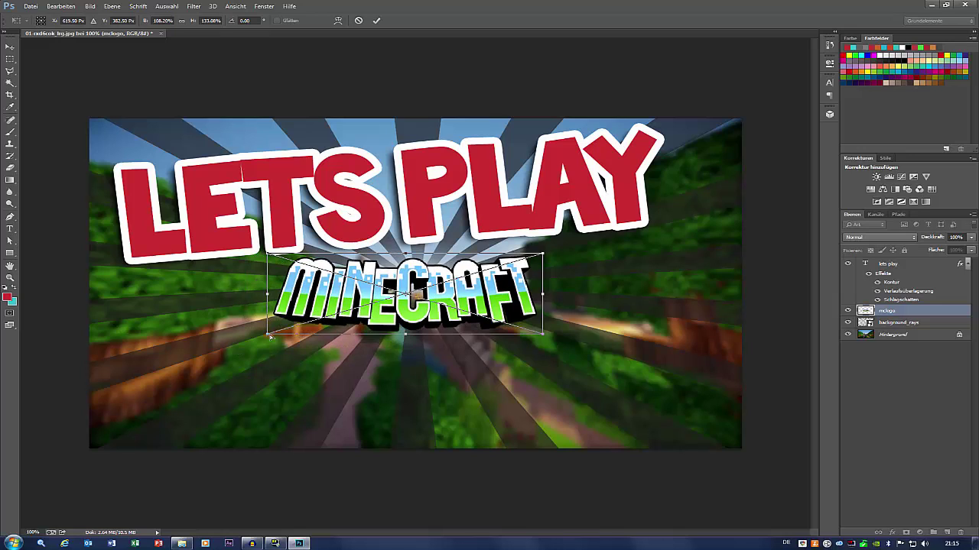
pyautogui.hotkey('ctrl', 'z')
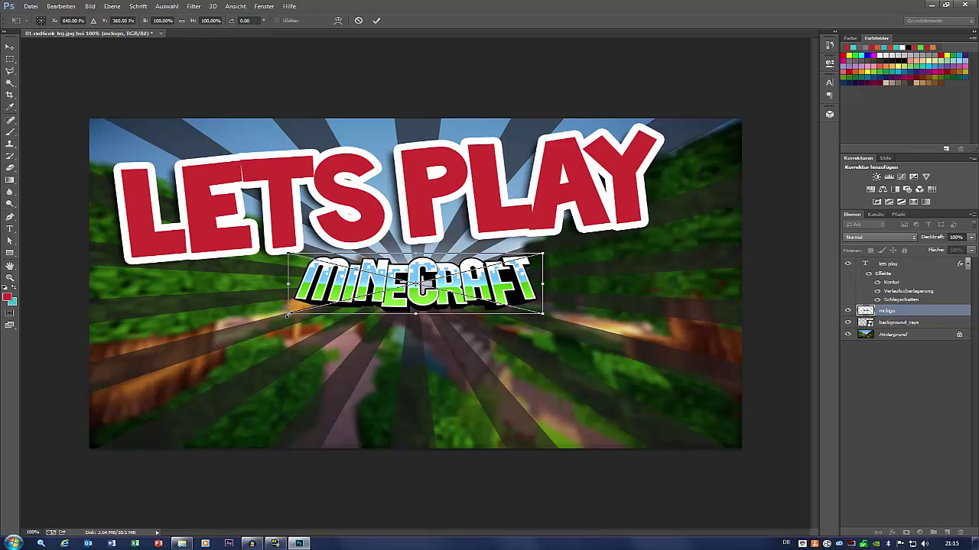
pyautogui.moveTo(289, 314)
pyautogui.mouseDown()
pyautogui.moveTo(242, 334)
pyautogui.moveTo(241, 325)
pyautogui.mouseUp()
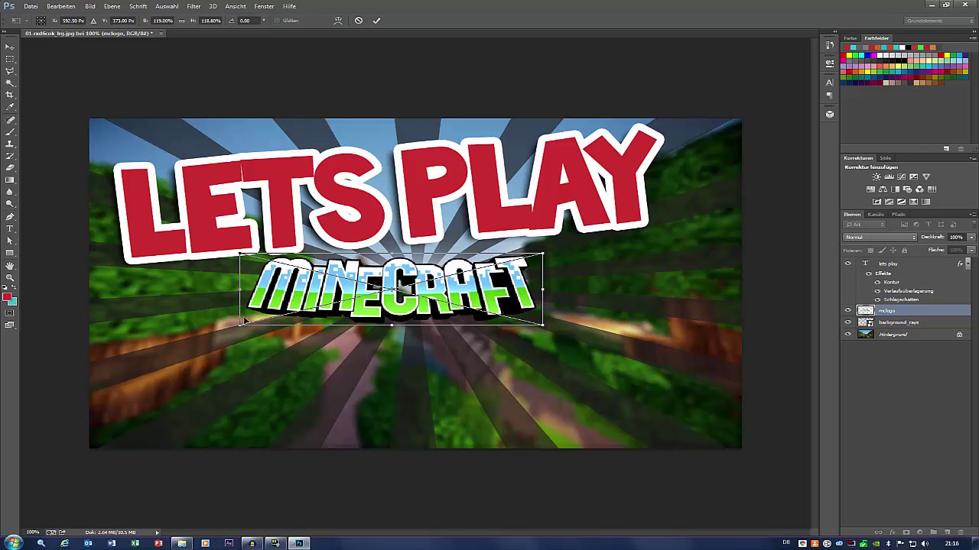
pyautogui.moveTo(345, 287)
pyautogui.mouseDown()
pyautogui.moveTo(241, 321)
pyautogui.moveTo(241, 312)
pyautogui.mouseUp()
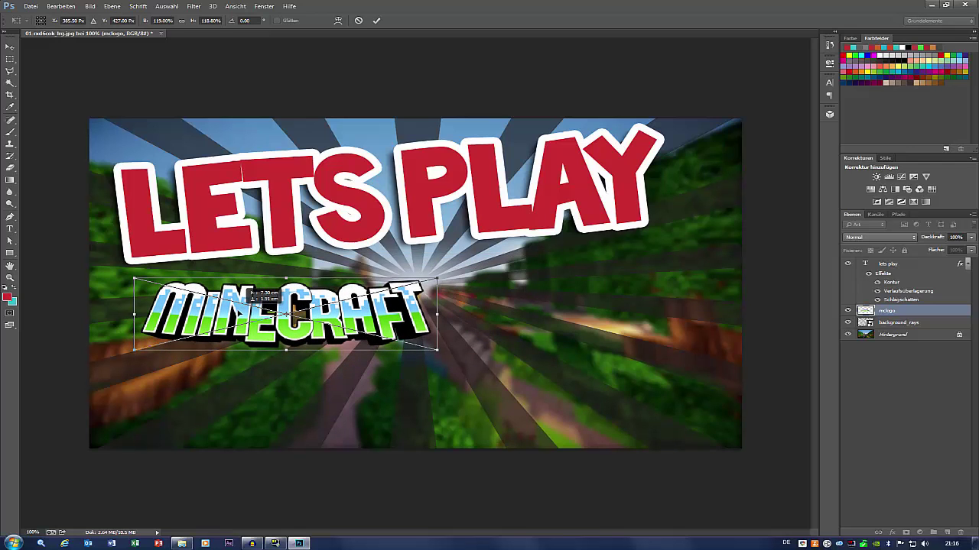
pyautogui.click(376, 21)
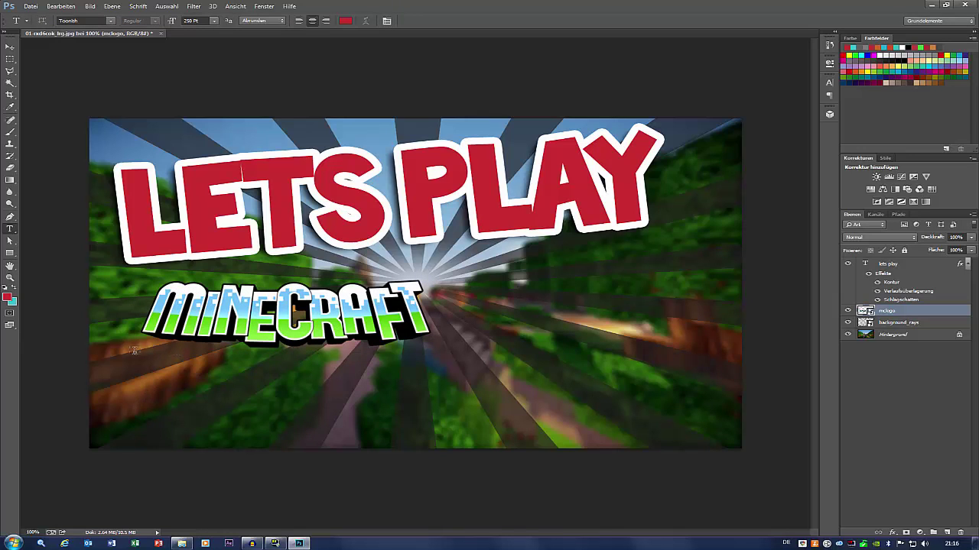
# Step: With cyan 175 pt type, place the letter B below the logo as its own layer
pyautogui.click(17, 291)
pyautogui.click(140, 378)
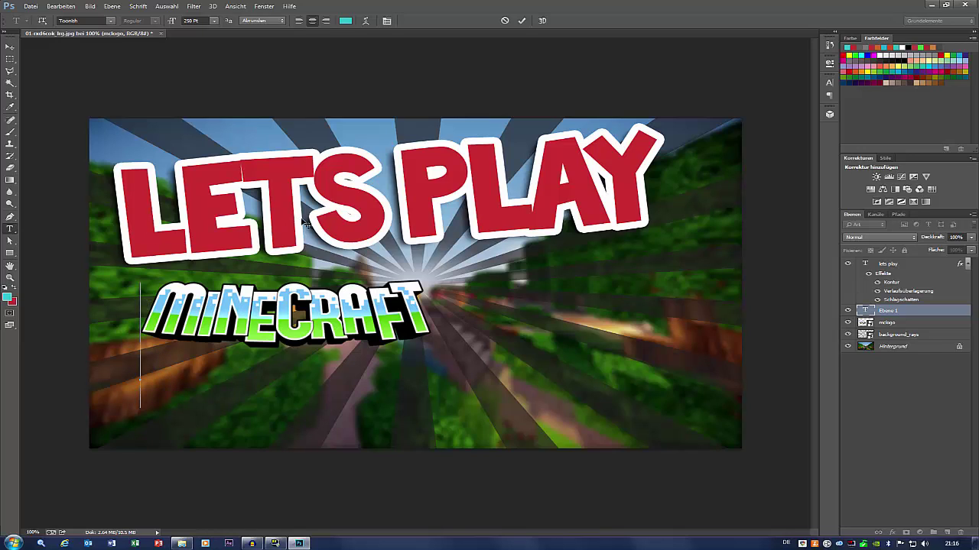
pyautogui.click(186, 20)
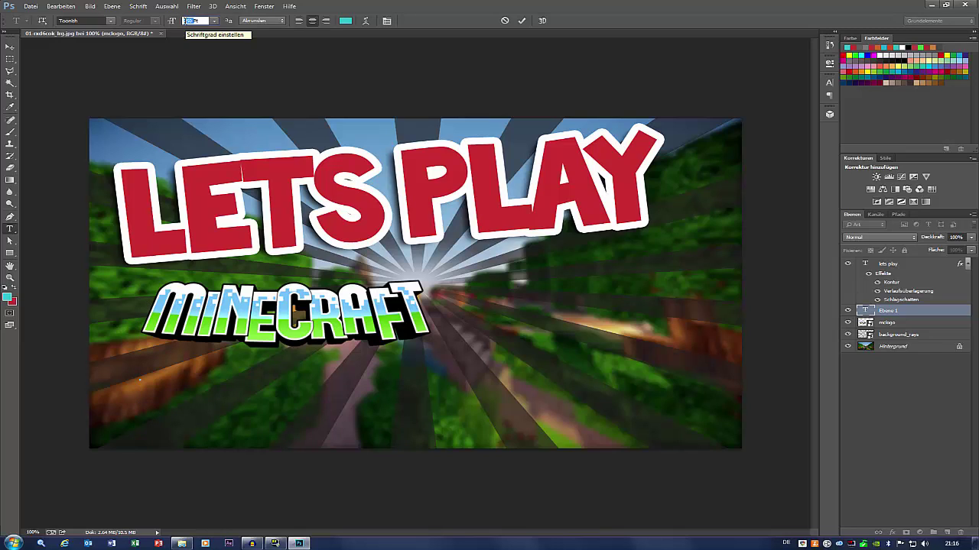
pyautogui.press('Return')
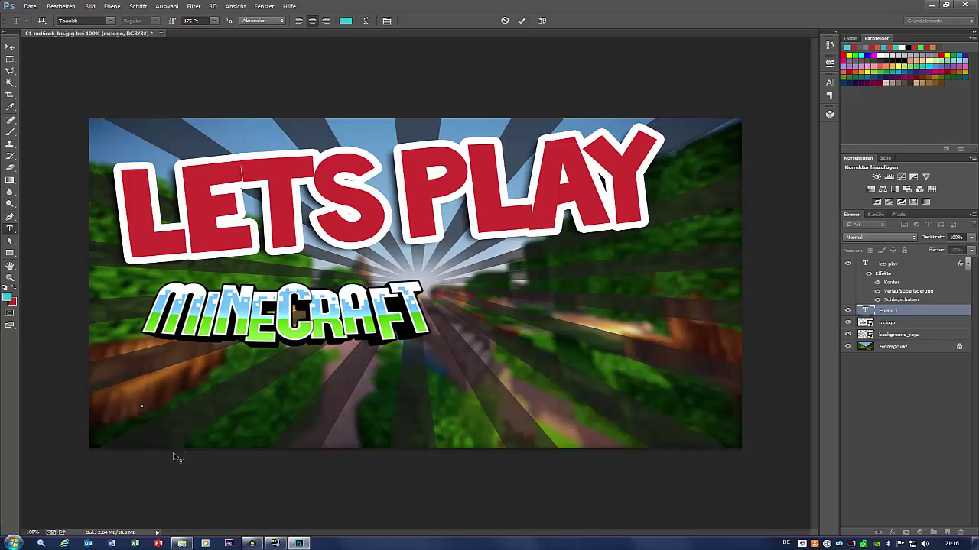
pyautogui.write('B')
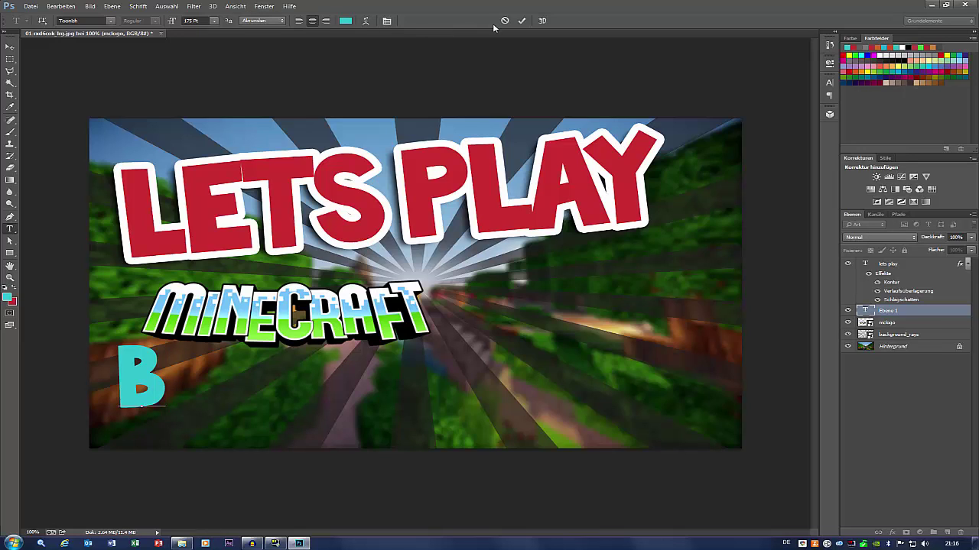
pyautogui.click(522, 21)
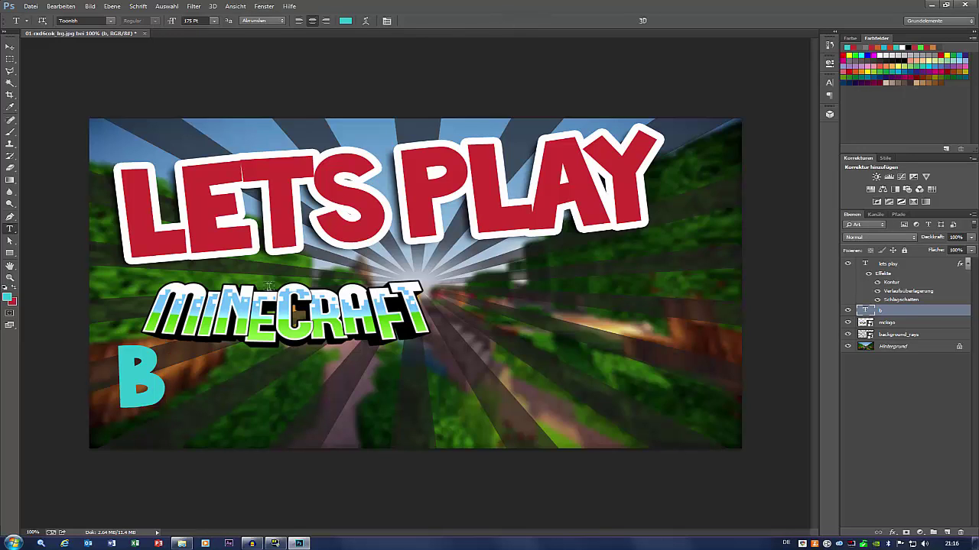
# Step: Add the letters E and D as separate cyan text layers beside the B
pyautogui.click(175, 381)
pyautogui.write('a')
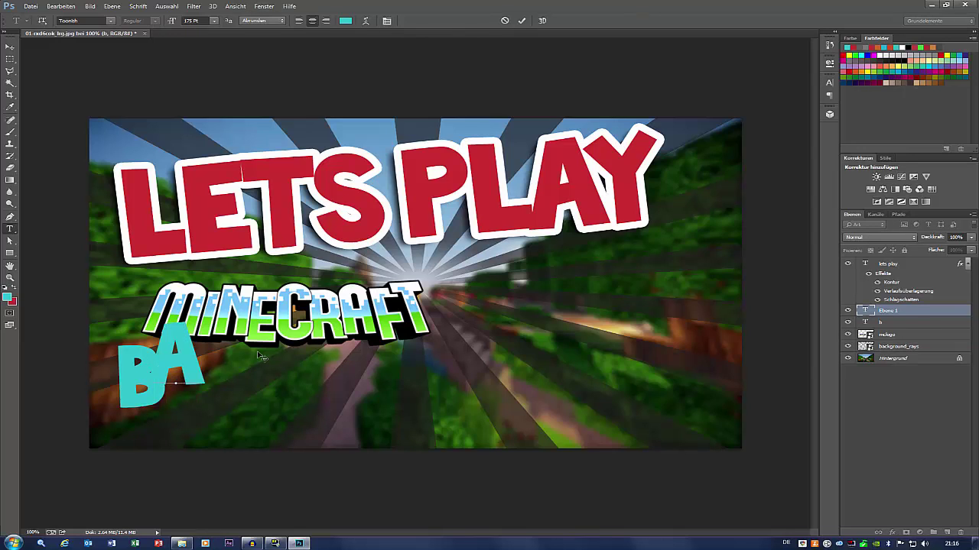
pyautogui.press('BackSpace')
pyautogui.write('e')
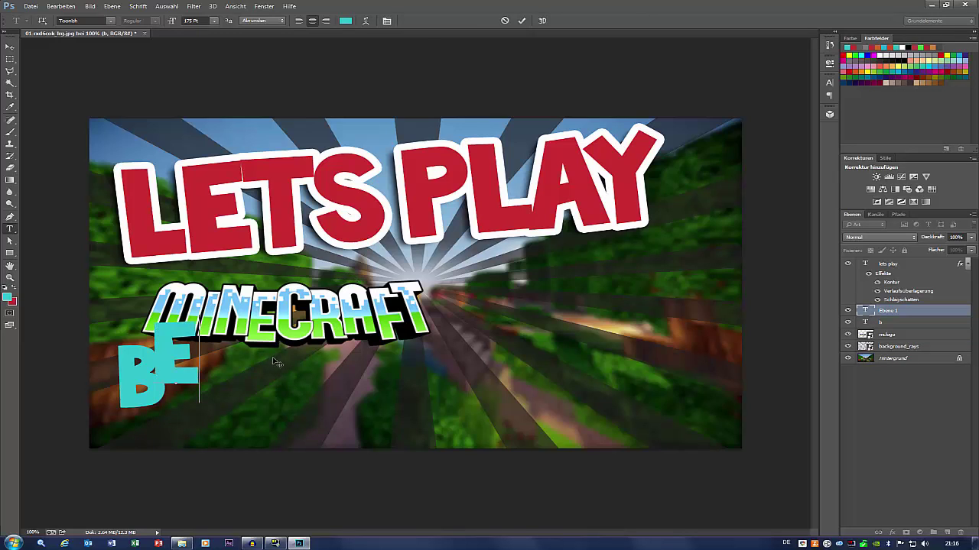
pyautogui.press('Return')
pyautogui.press('BackSpace')
pyautogui.click(522, 21)
pyautogui.click(221, 361)
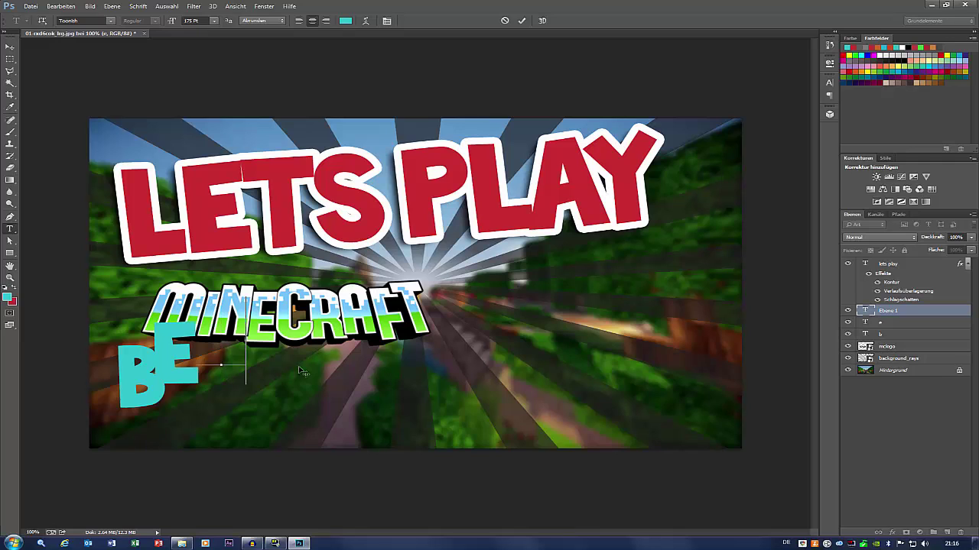
pyautogui.write('d')
pyautogui.click(522, 20)
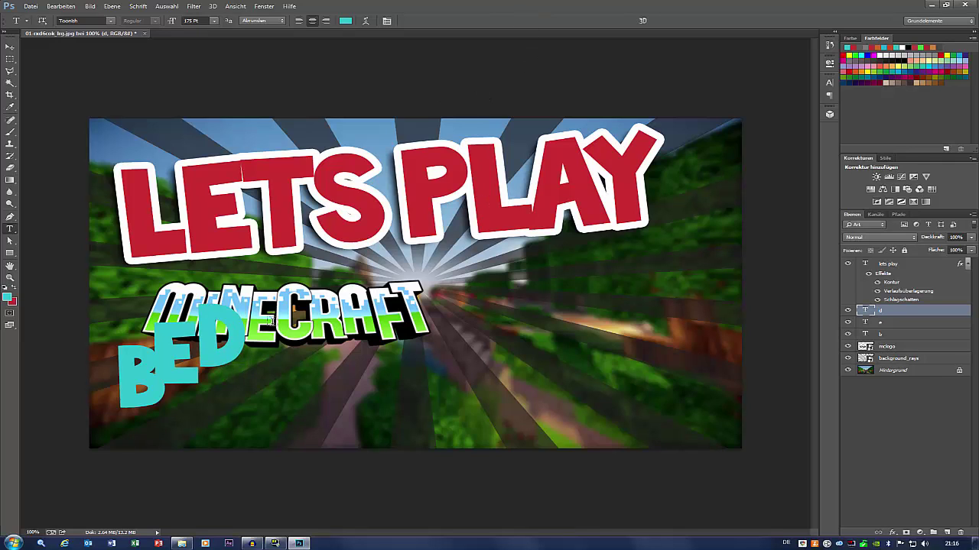
# Step: Add the letters W, A and R as separate cyan text layers
pyautogui.click(269, 393)
pyautogui.write('w')
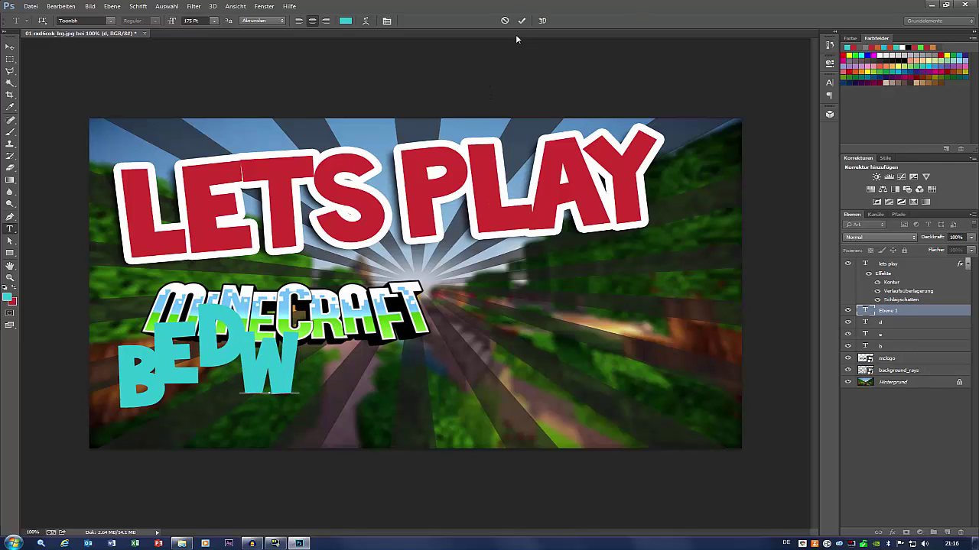
pyautogui.click(521, 21)
pyautogui.click(302, 386)
pyautogui.write('a')
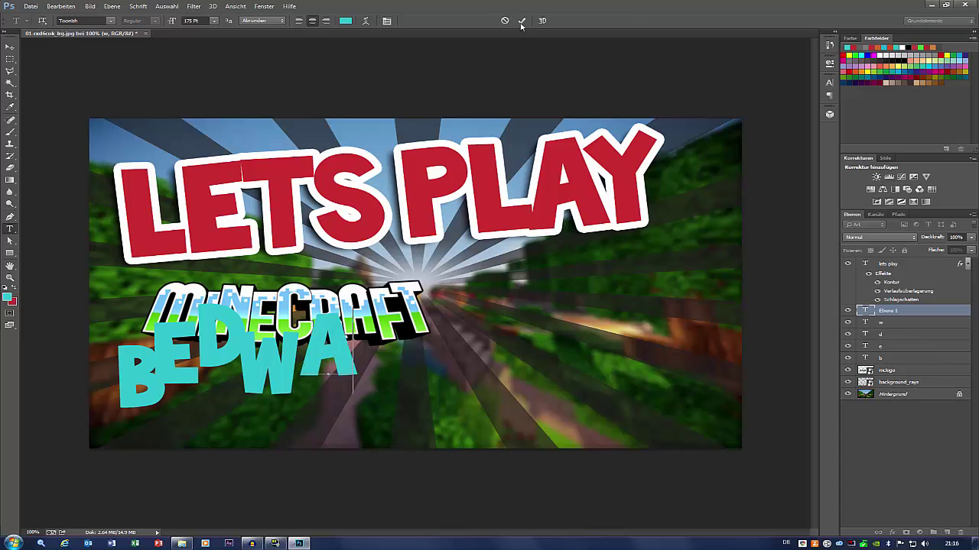
pyautogui.click(521, 20)
pyautogui.click(358, 390)
pyautogui.write('r')
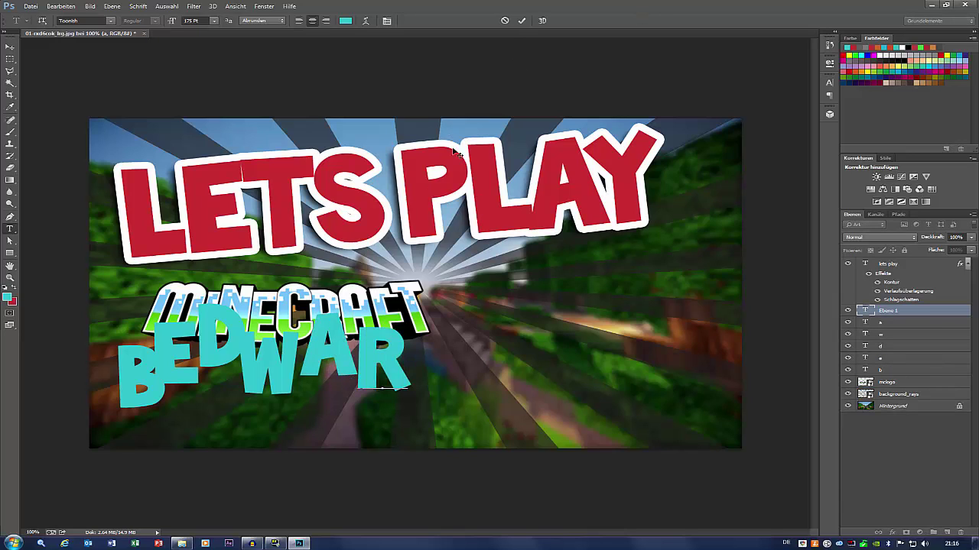
pyautogui.click(521, 21)
# Step: Delete the misplaced R layer and retype it as an RS text layer after BEDWA
pyautogui.press('s')
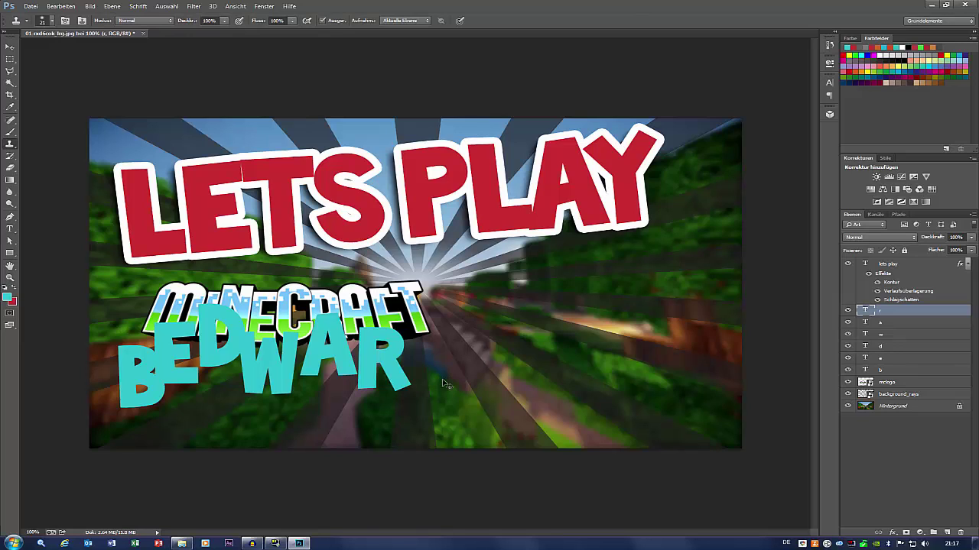
pyautogui.press('Delete')
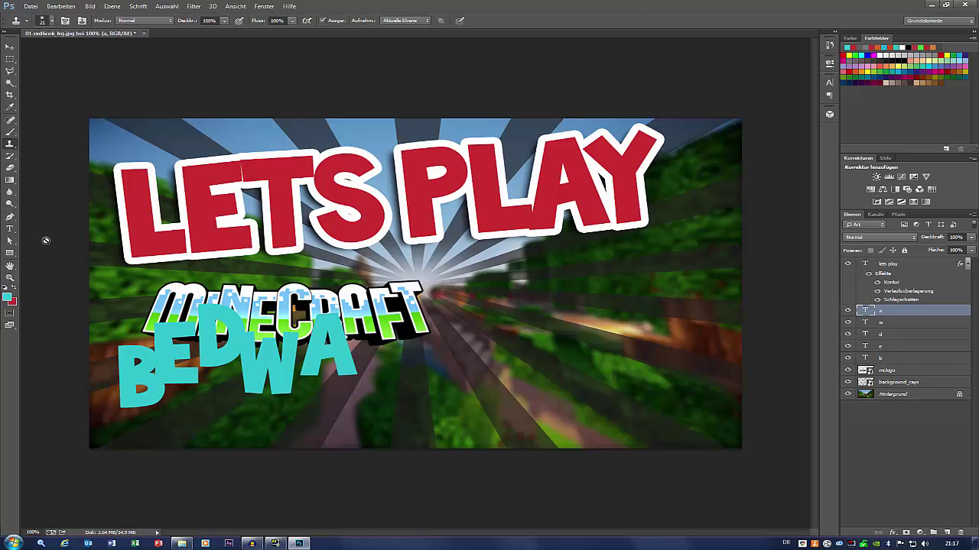
pyautogui.click(11, 229)
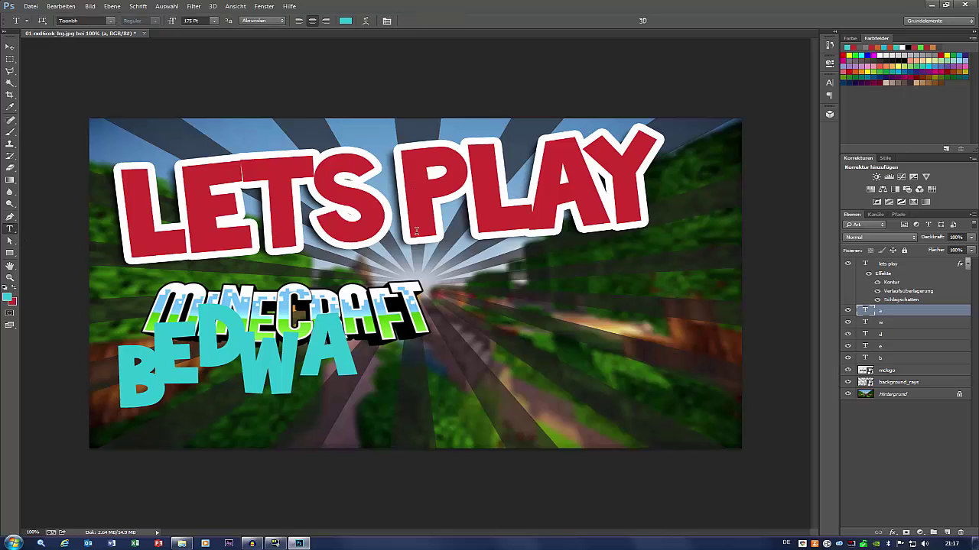
pyautogui.click(377, 359)
pyautogui.write('R')
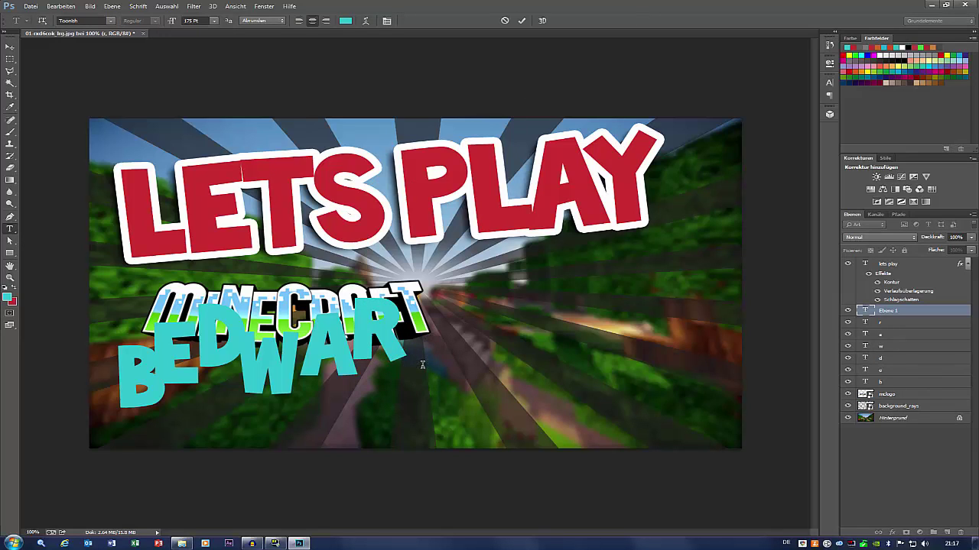
pyautogui.write('S')
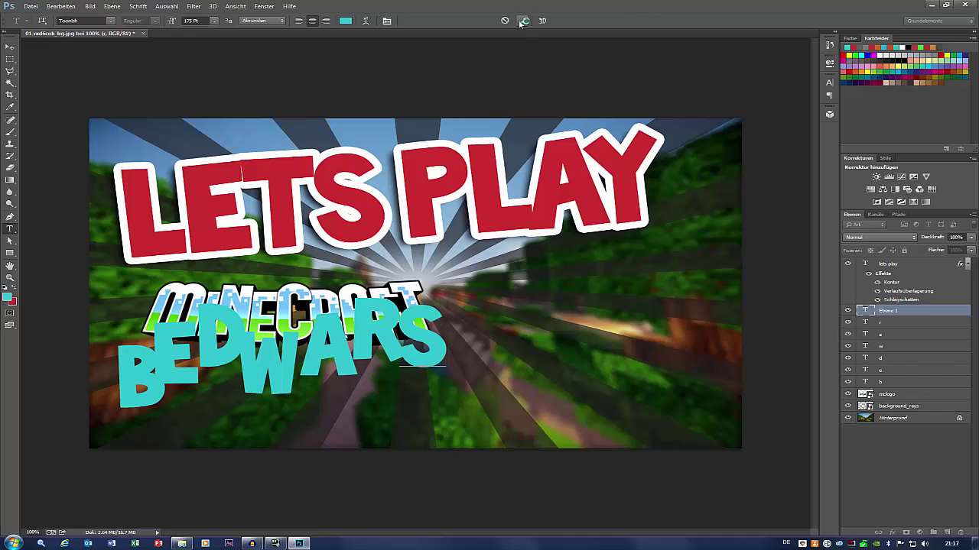
pyautogui.click(521, 21)
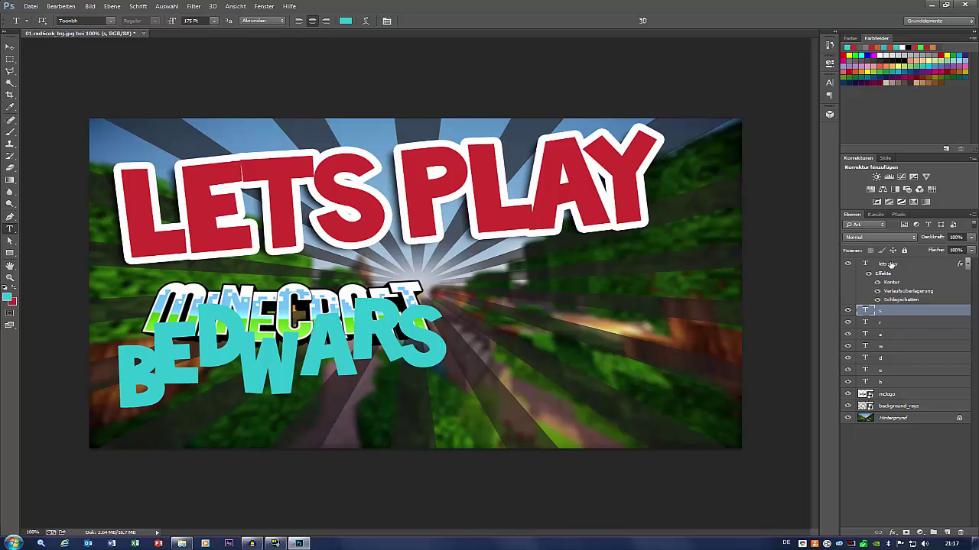
# Step: Move the lets play layer below mclogo and retype the S letter layer
pyautogui.moveTo(890, 265); pyautogui.dragTo(889, 398)
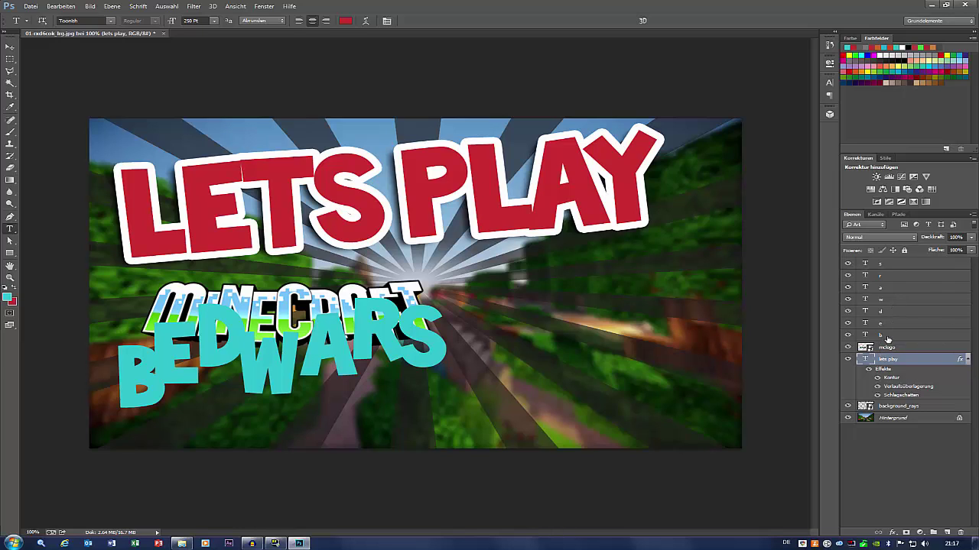
pyautogui.click(424, 342)
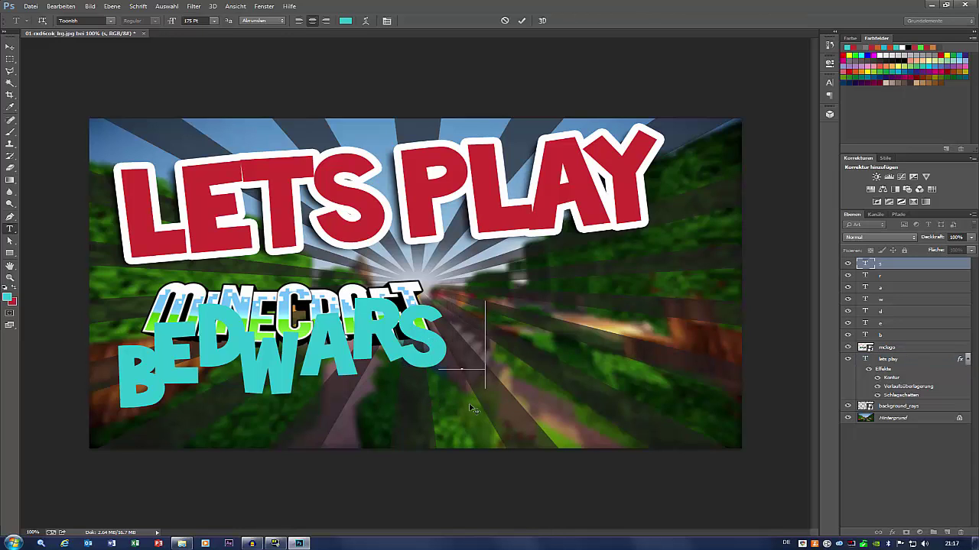
pyautogui.write('S')
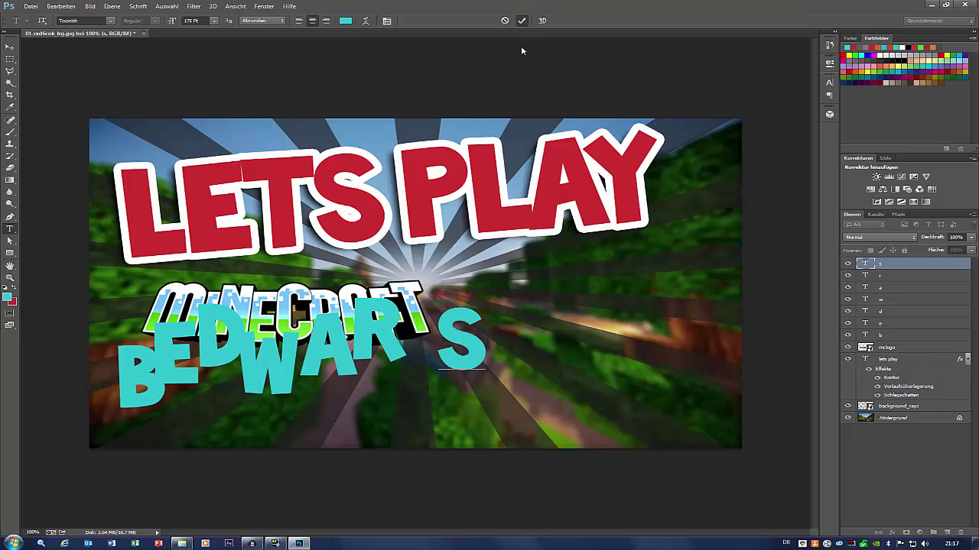
pyautogui.click(521, 21)
# Step: Move the R, A and W letters rightward, each beside the next
pyautogui.click(384, 368)
pyautogui.moveTo(384, 369); pyautogui.dragTo(441, 321)
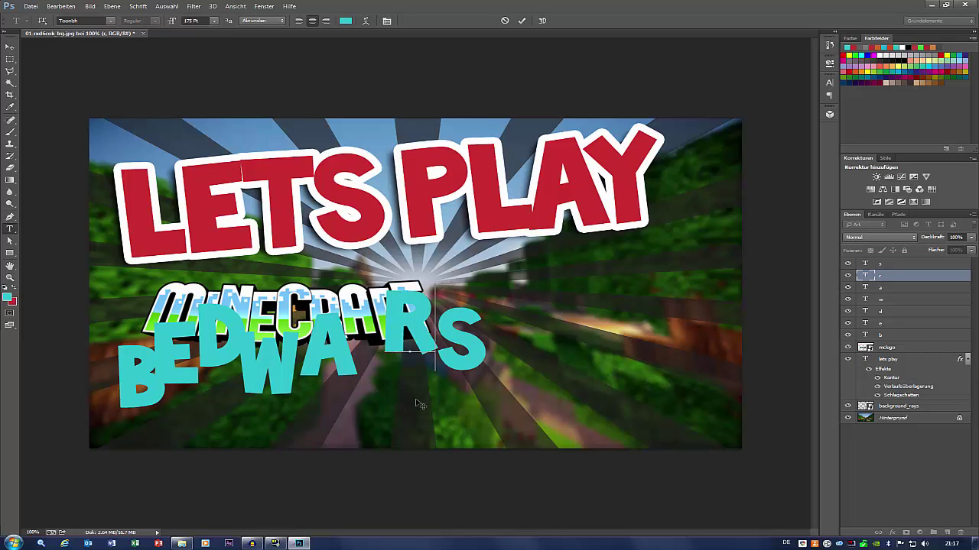
pyautogui.click(522, 22)
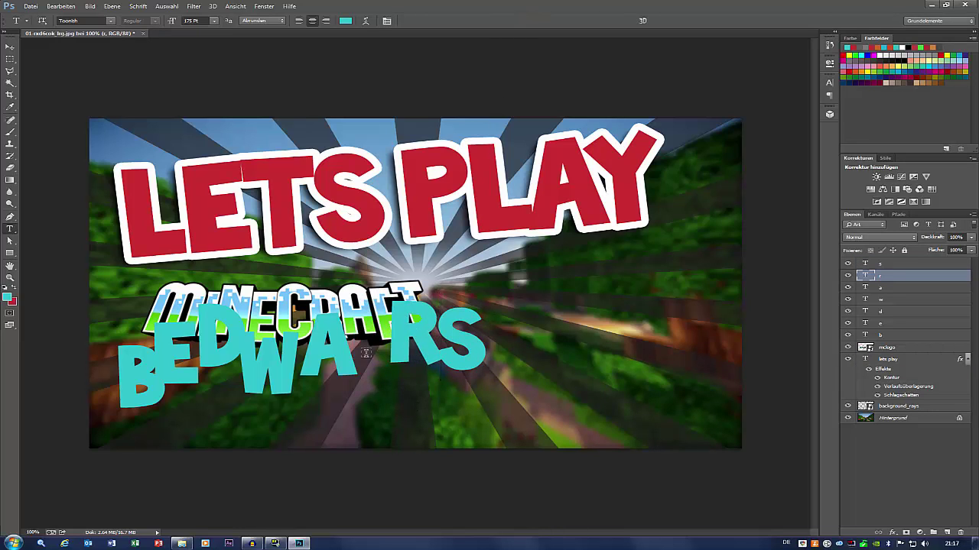
pyautogui.click(340, 358)
pyautogui.moveTo(371, 432); pyautogui.dragTo(405, 434)
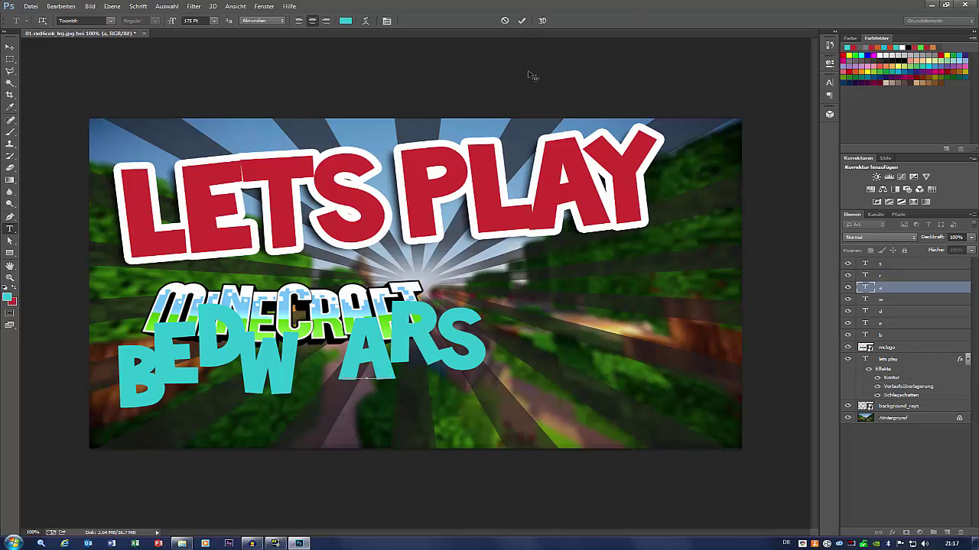
pyautogui.click(526, 21)
pyautogui.click(284, 355)
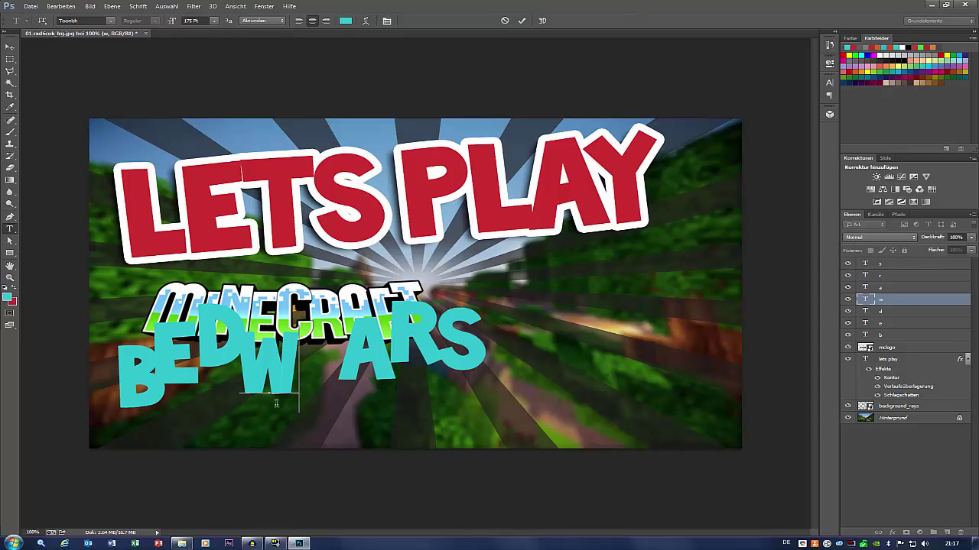
pyautogui.moveTo(313, 448); pyautogui.dragTo(375, 407)
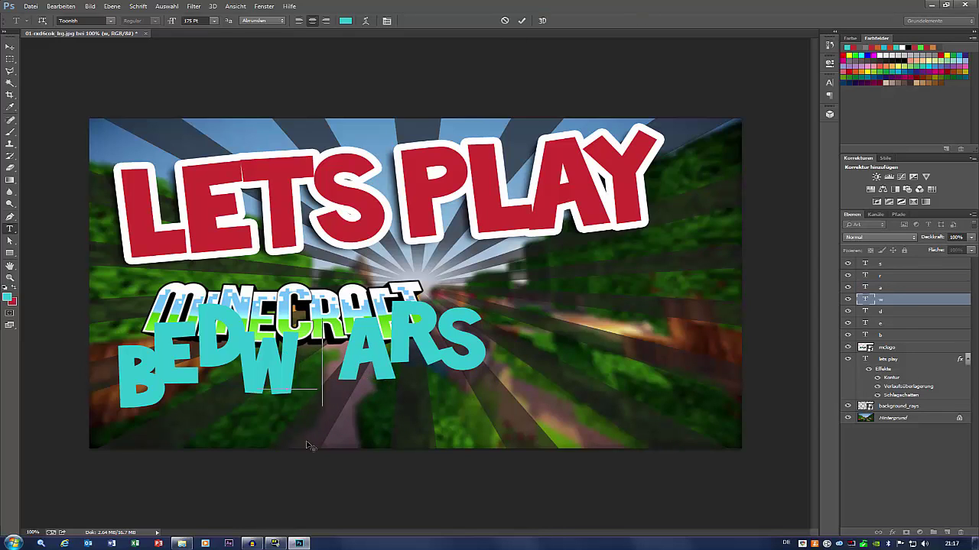
pyautogui.click(522, 20)
# Step: Move the D and E letters rightward and nudge the B into position
pyautogui.click(255, 316)
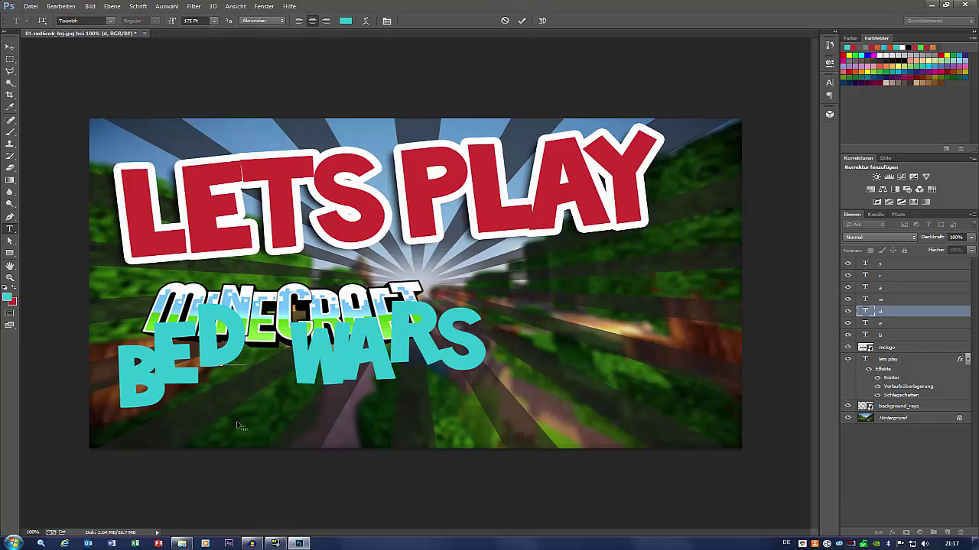
pyautogui.moveTo(227, 425)
pyautogui.mouseDown()
pyautogui.moveTo(278, 424)
pyautogui.moveTo(294, 447)
pyautogui.mouseUp()
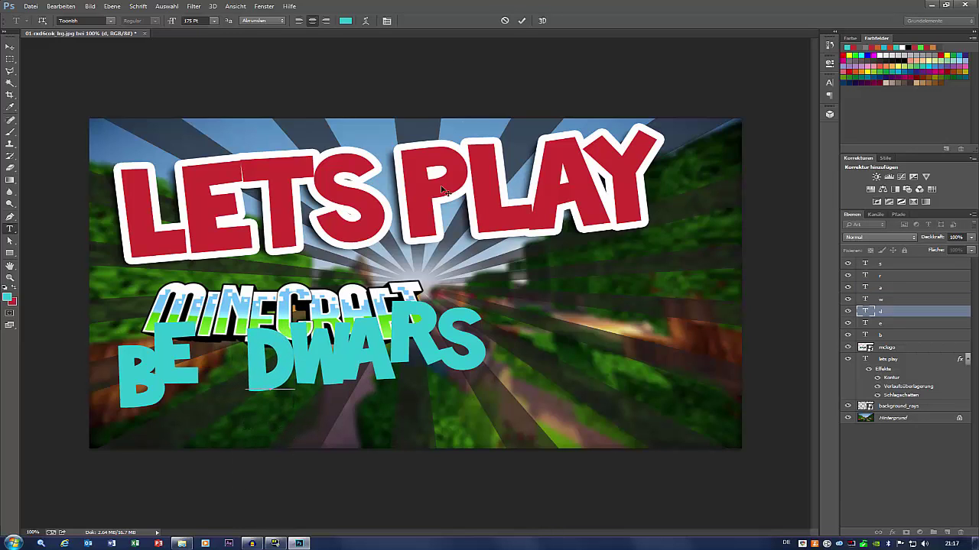
pyautogui.click(522, 21)
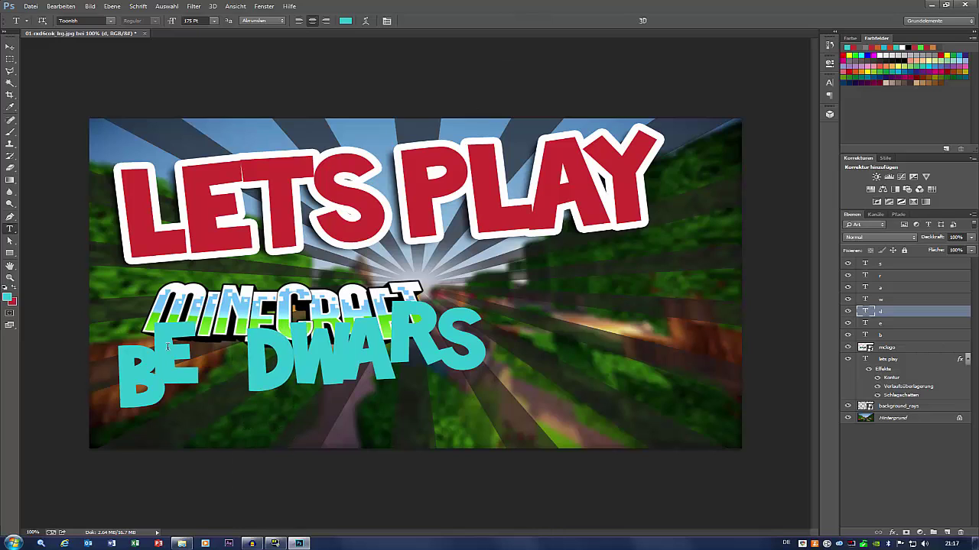
pyautogui.click(168, 346)
pyautogui.moveTo(198, 448); pyautogui.dragTo(248, 463)
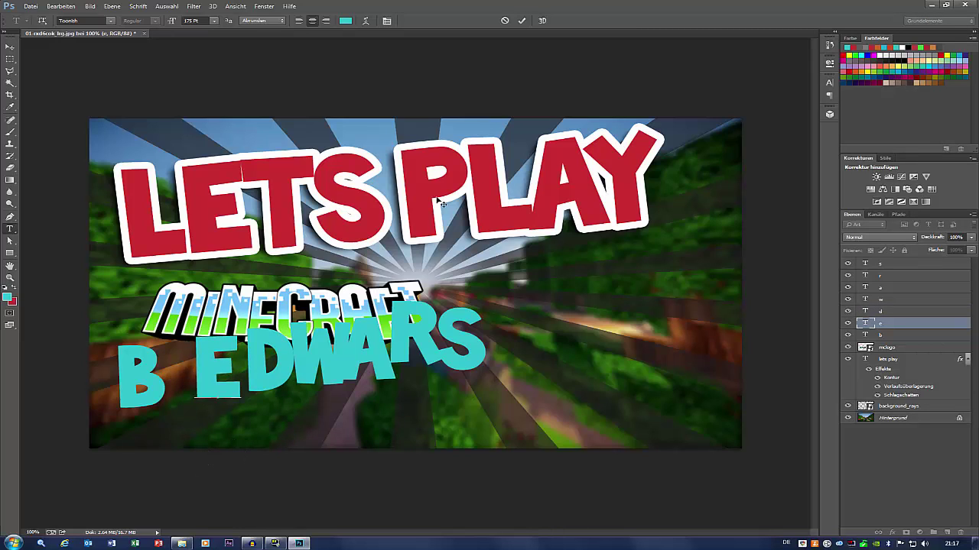
pyautogui.click(523, 20)
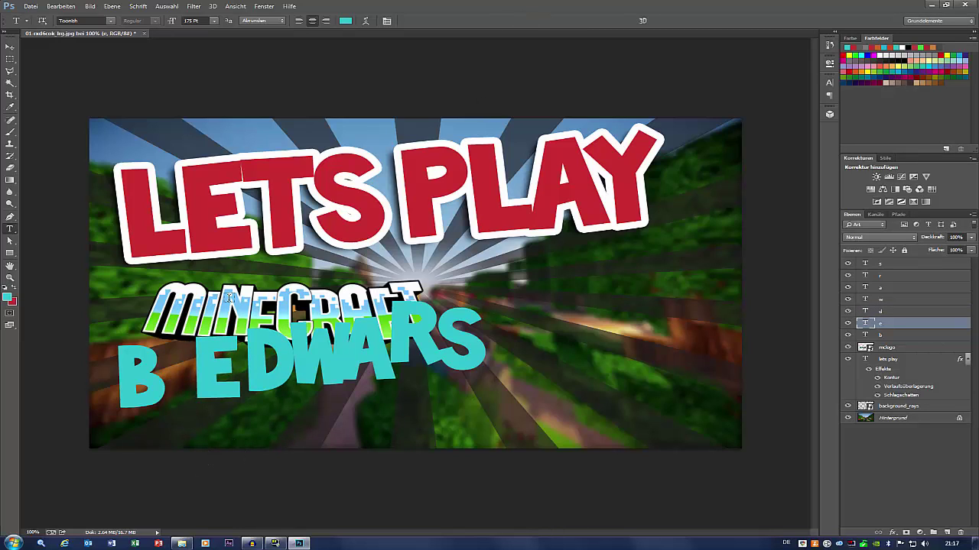
pyautogui.click(153, 387)
pyautogui.moveTo(151, 440); pyautogui.dragTo(158, 434)
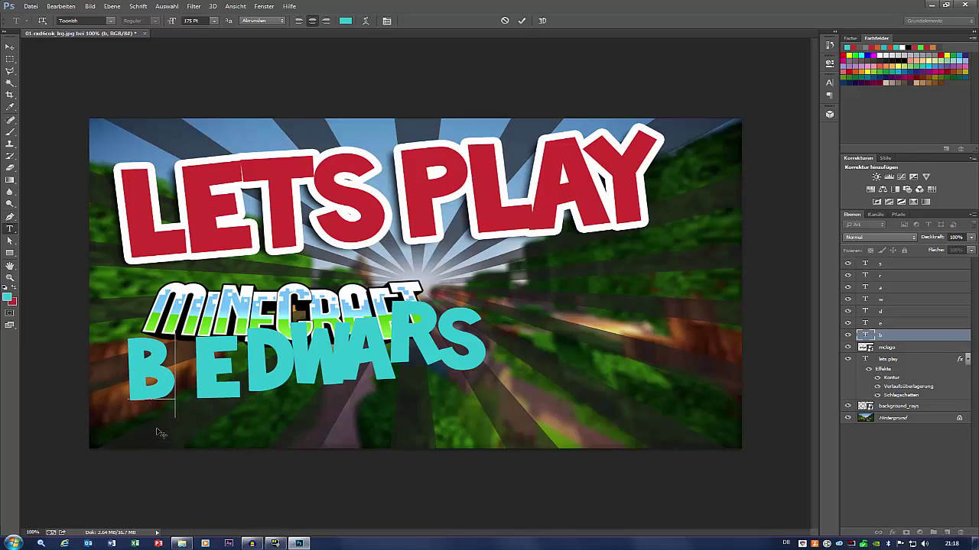
pyautogui.moveTo(157, 430); pyautogui.dragTo(154, 427)
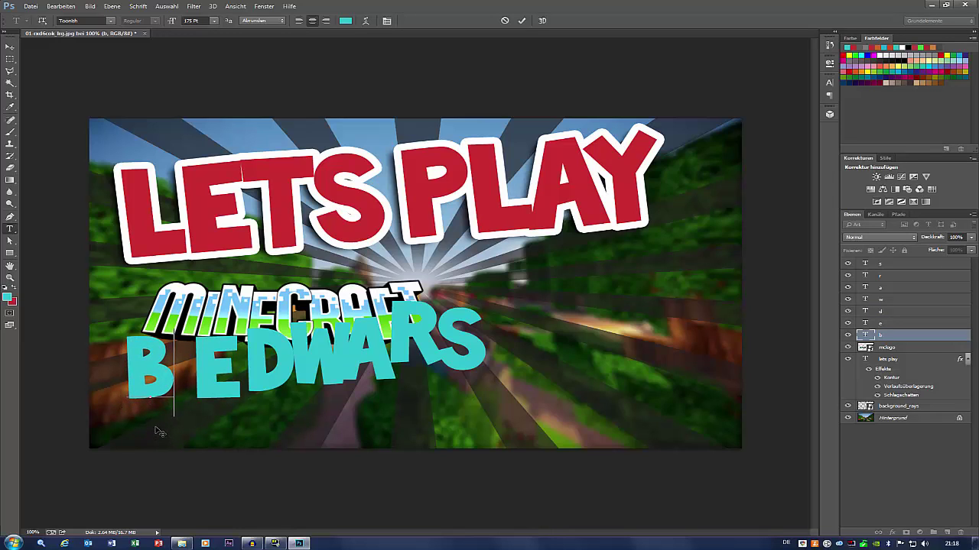
pyautogui.click(521, 23)
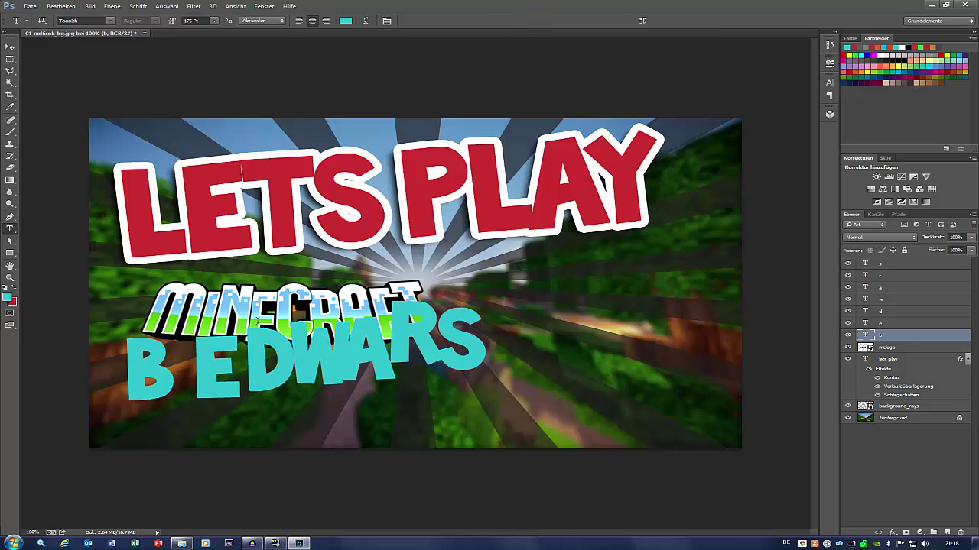
# Step: Realign the E, D and W beside the B so the row reads BEDW
pyautogui.click(229, 378)
pyautogui.moveTo(218, 443); pyautogui.dragTo(197, 452)
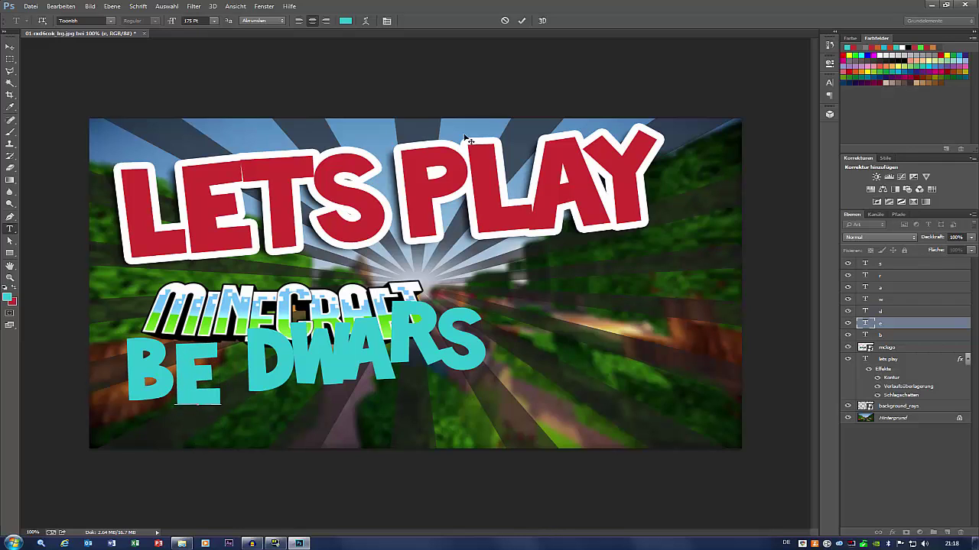
pyautogui.click(521, 20)
pyautogui.click(264, 348)
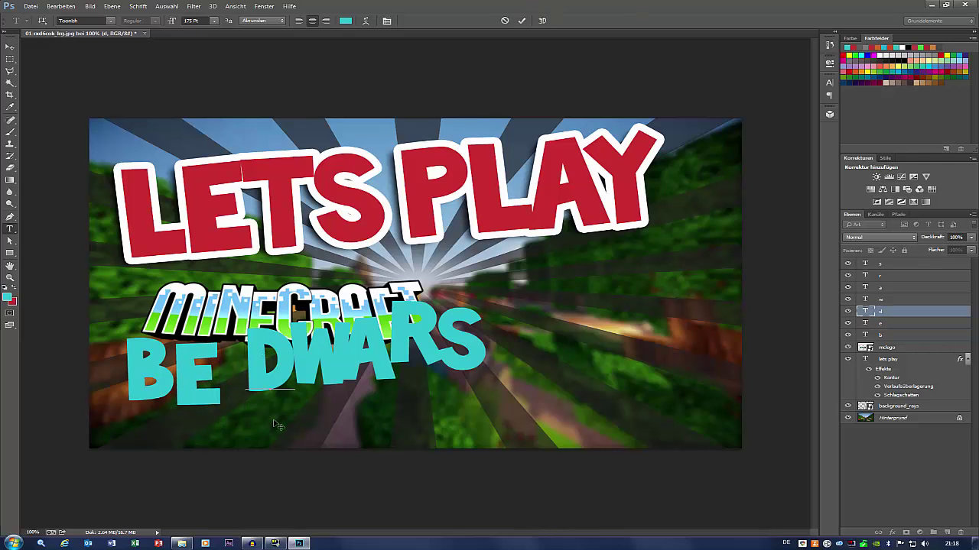
pyautogui.moveTo(277, 426)
pyautogui.mouseDown()
pyautogui.moveTo(260, 449)
pyautogui.moveTo(250, 443)
pyautogui.mouseUp()
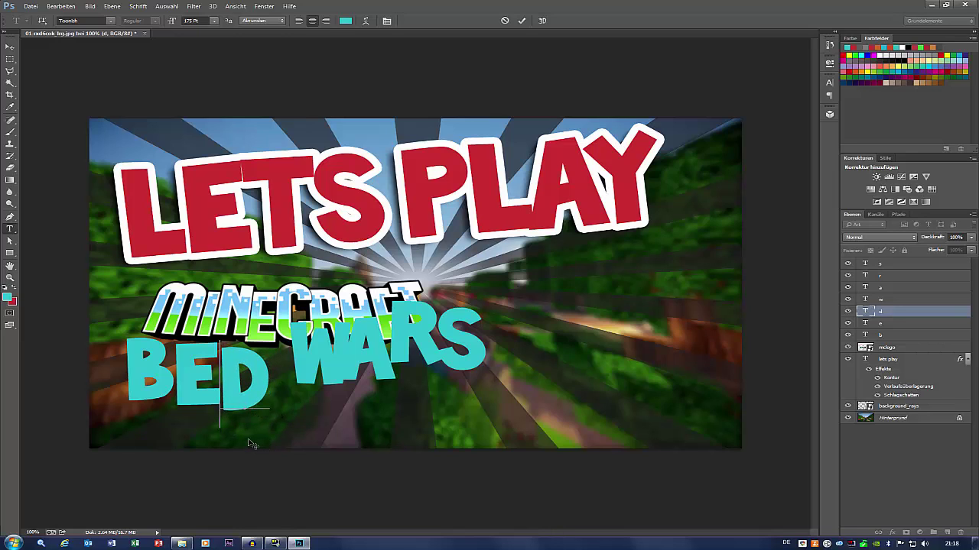
pyautogui.click(521, 21)
pyautogui.click(308, 370)
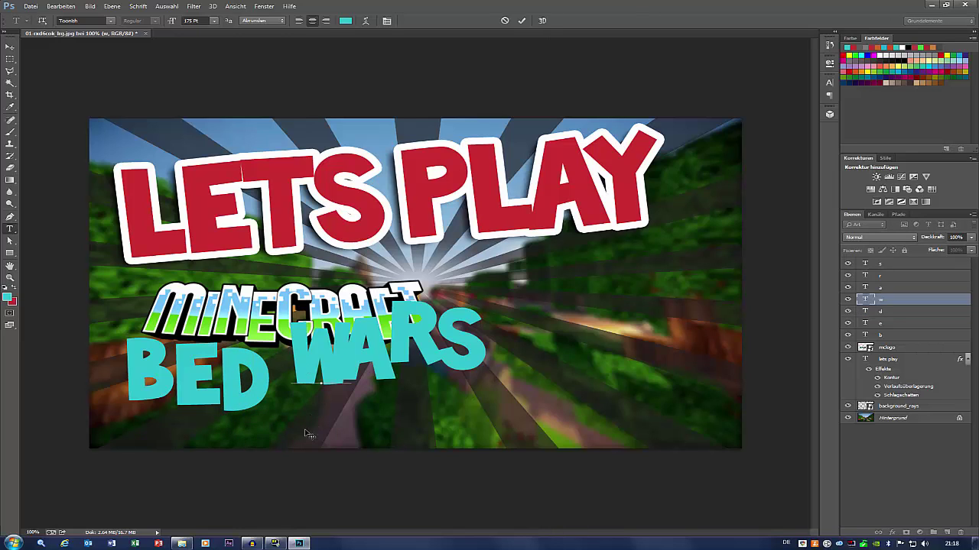
pyautogui.moveTo(313, 451); pyautogui.dragTo(286, 448)
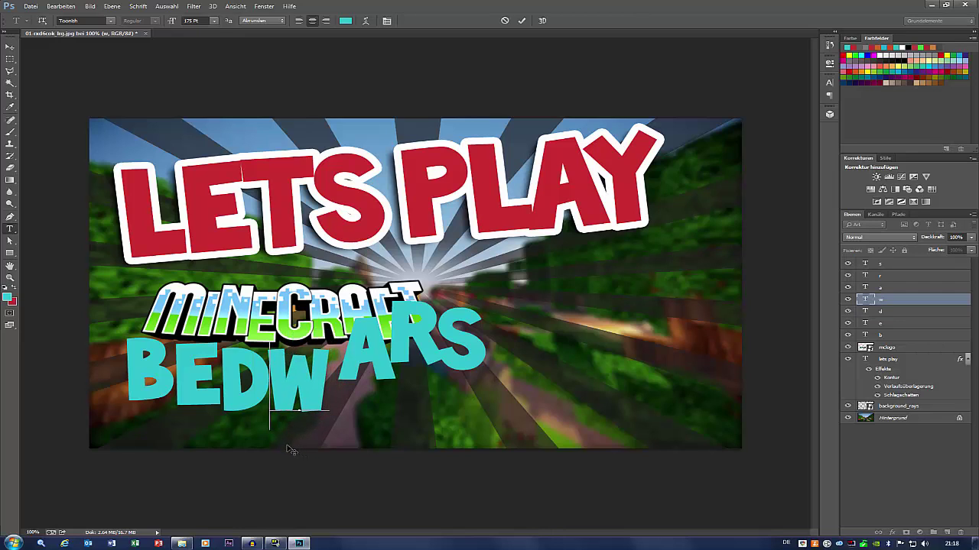
pyautogui.click(522, 22)
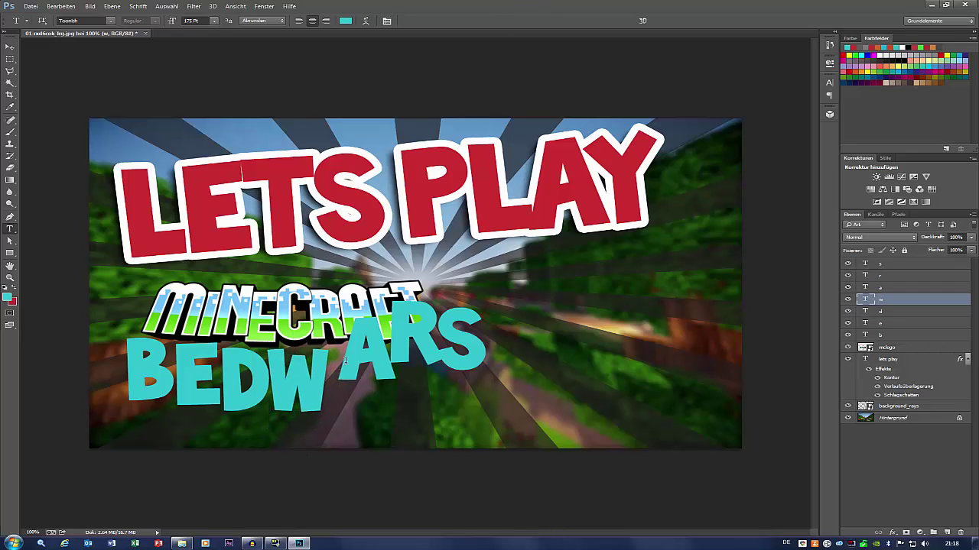
# Step: Place the A, R and S after BEDW to complete BEDWARS under the logo
pyautogui.click(330, 440)
pyautogui.moveTo(330, 440); pyautogui.dragTo(326, 451)
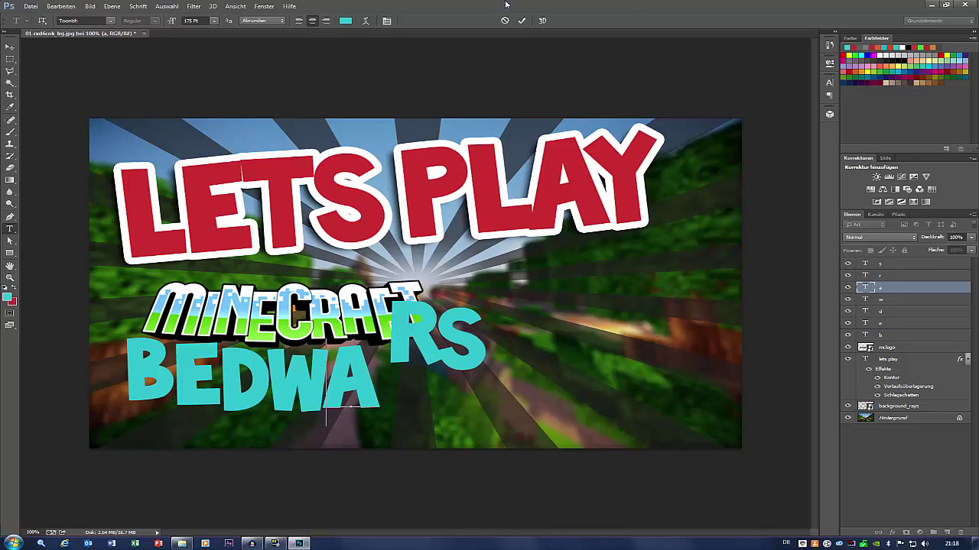
pyautogui.click(521, 20)
pyautogui.click(434, 315)
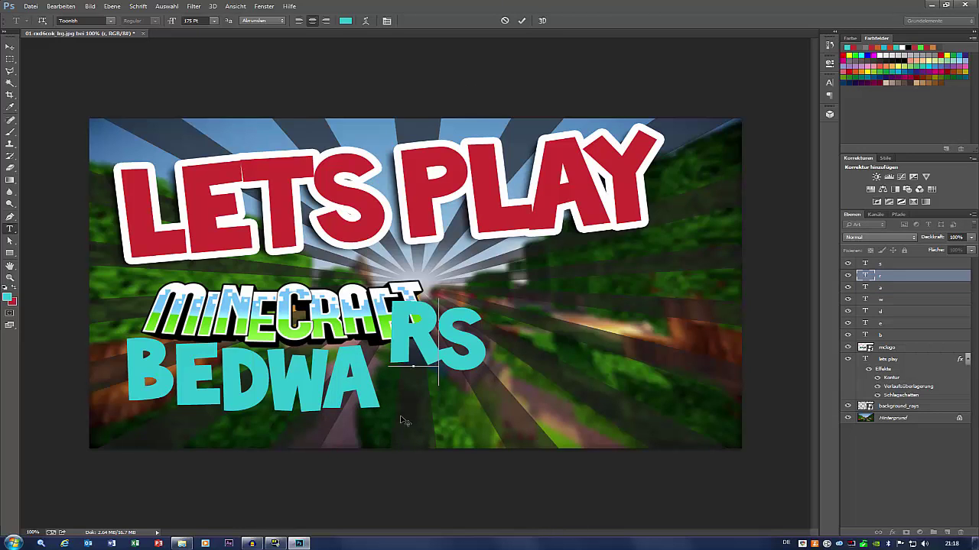
pyautogui.moveTo(407, 415); pyautogui.dragTo(389, 455)
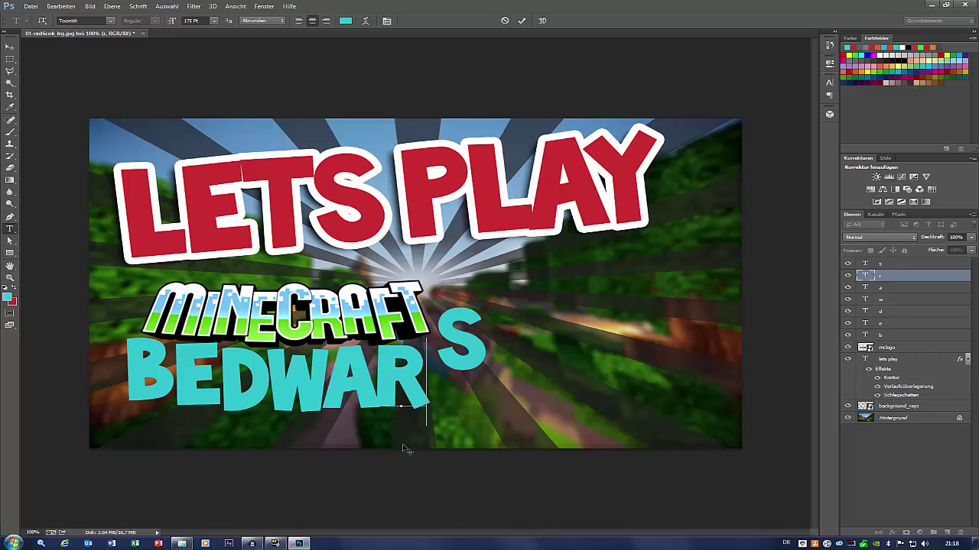
pyautogui.click(522, 21)
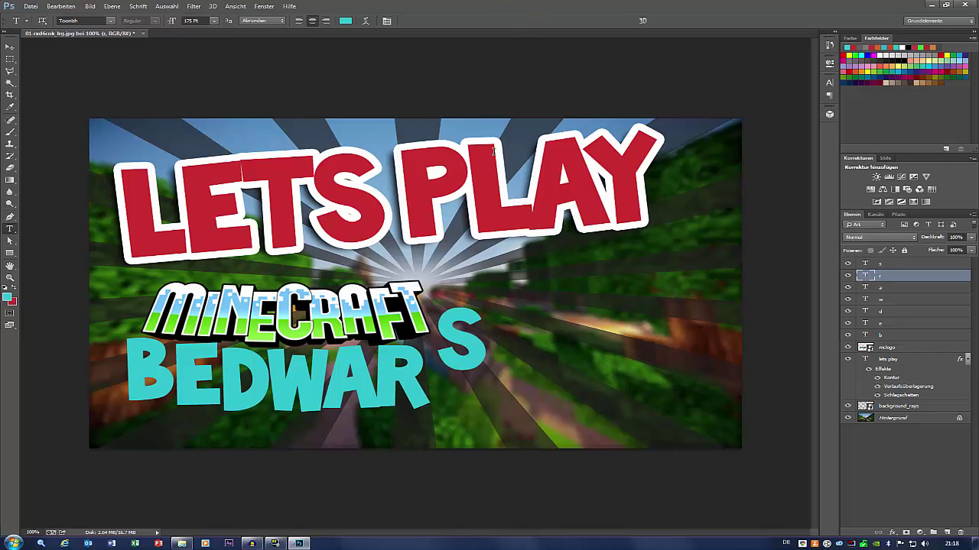
pyautogui.click(446, 349)
pyautogui.moveTo(469, 417)
pyautogui.mouseDown()
pyautogui.moveTo(452, 428)
pyautogui.moveTo(478, 428)
pyautogui.mouseUp()
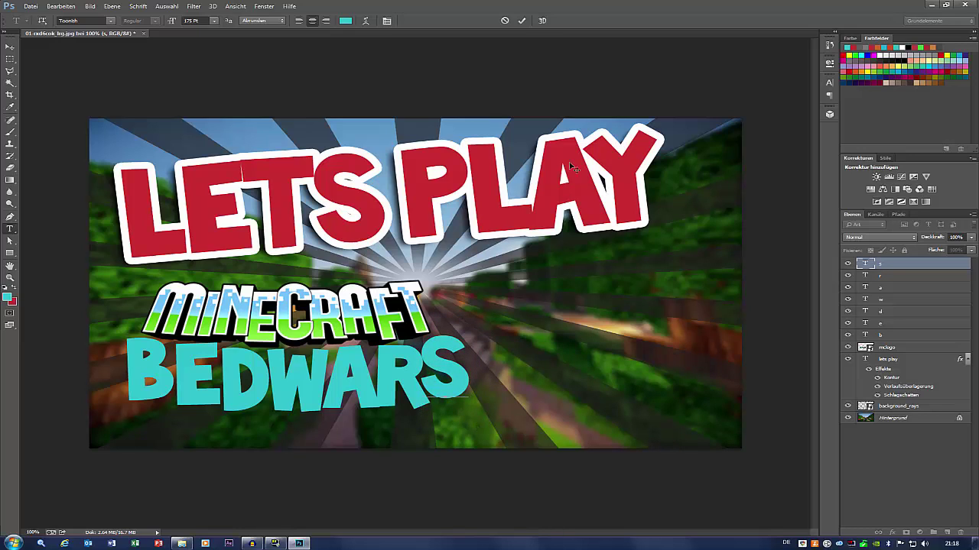
pyautogui.click(522, 20)
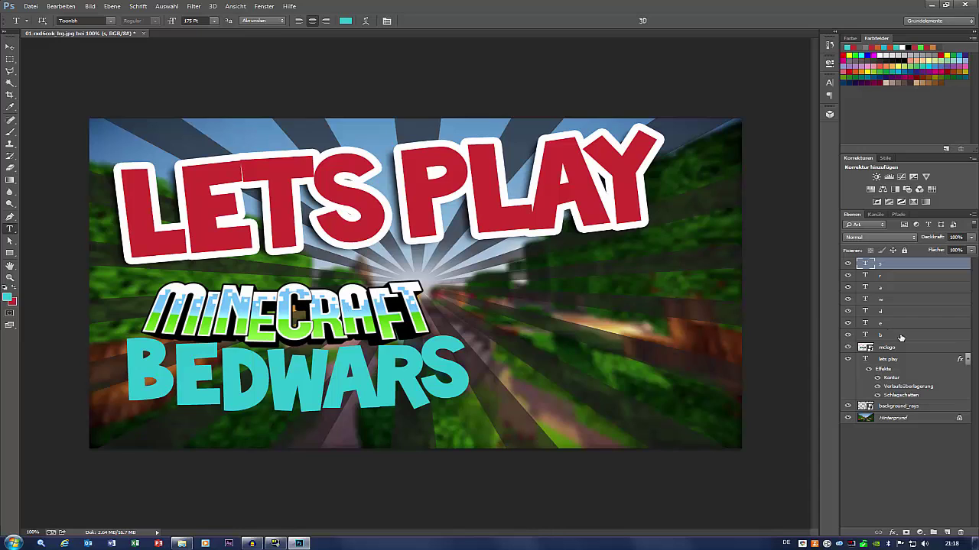
# Step: Drag layer b to the top of the Layers panel, d just below it, and e higher
pyautogui.moveTo(900, 337); pyautogui.dragTo(908, 262)
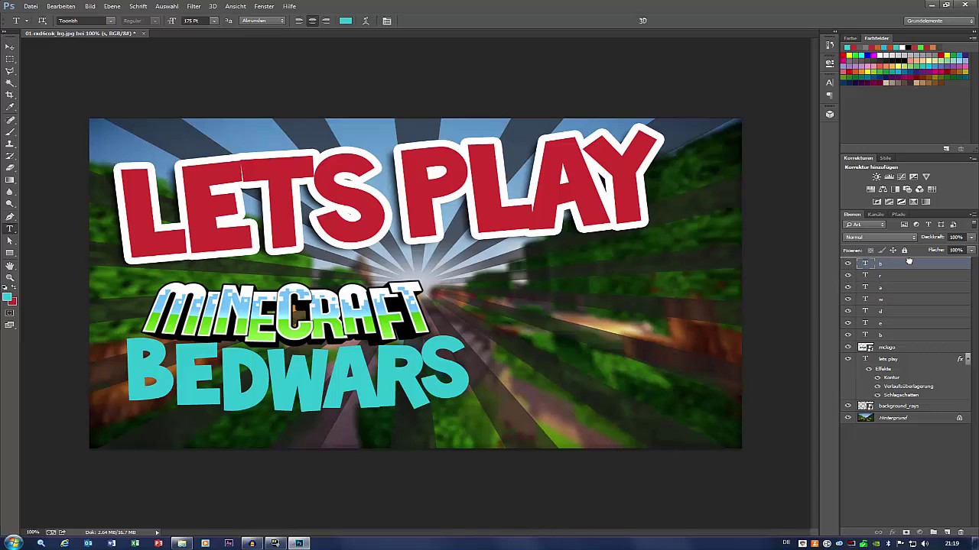
pyautogui.moveTo(908, 262)
pyautogui.mouseDown()
pyautogui.moveTo(908, 285)
pyautogui.moveTo(905, 264)
pyautogui.mouseUp()
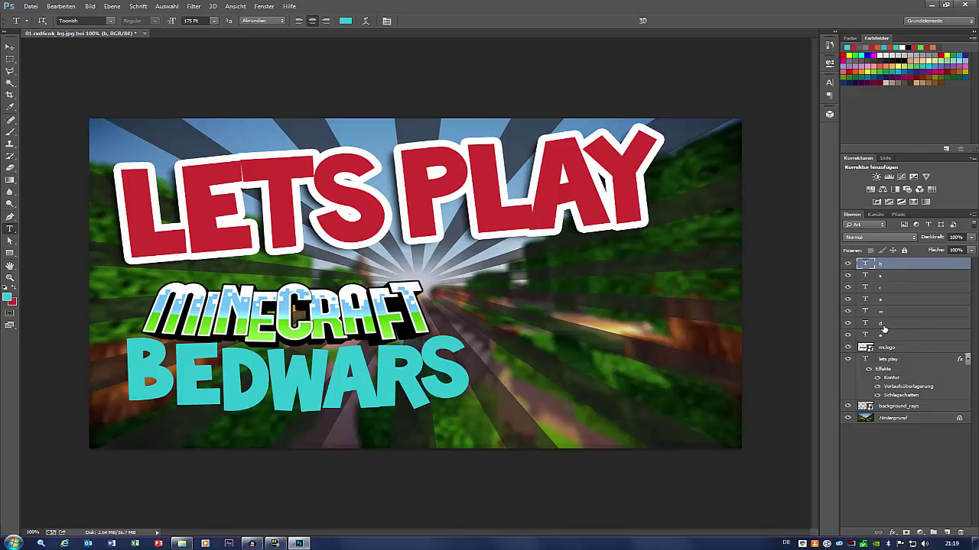
pyautogui.moveTo(885, 329); pyautogui.dragTo(889, 270)
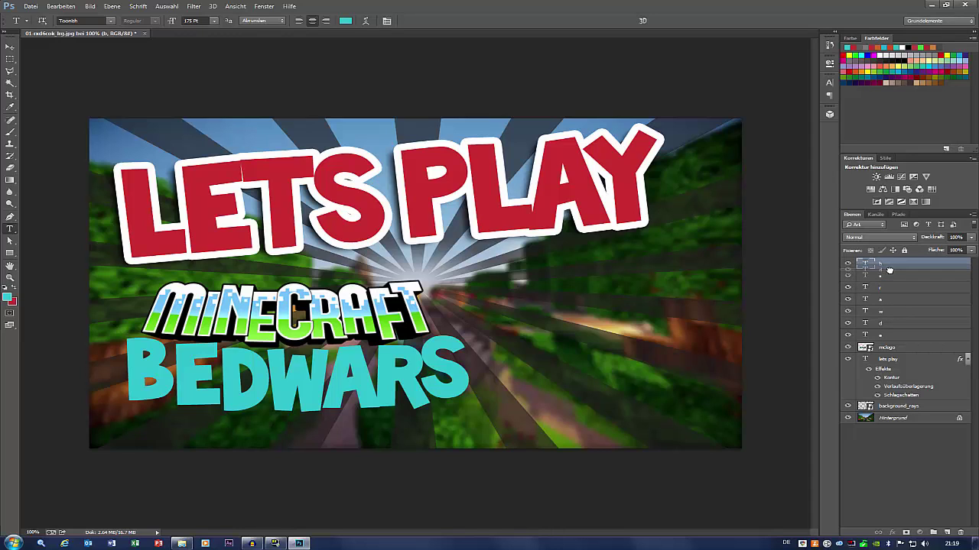
pyautogui.moveTo(889, 270); pyautogui.dragTo(889, 273)
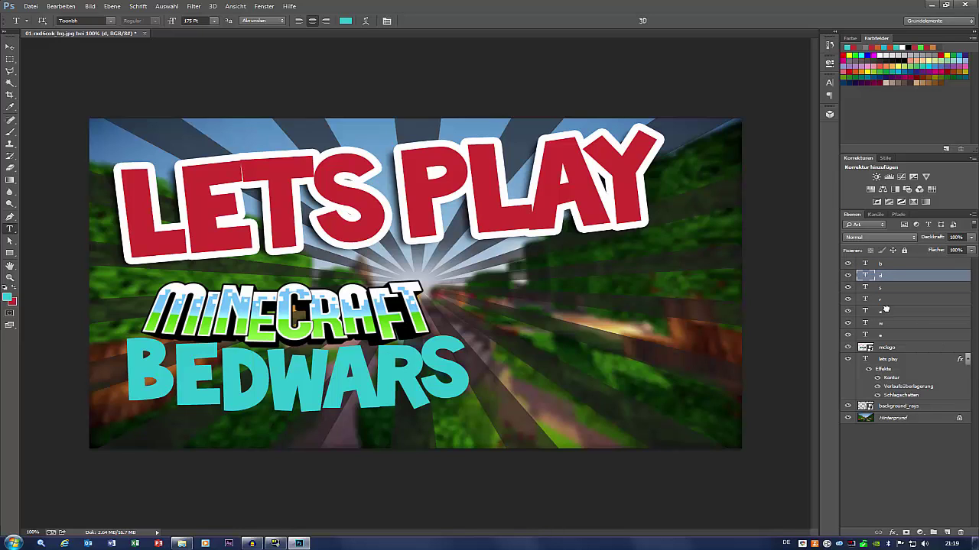
pyautogui.moveTo(885, 309); pyautogui.dragTo(888, 285)
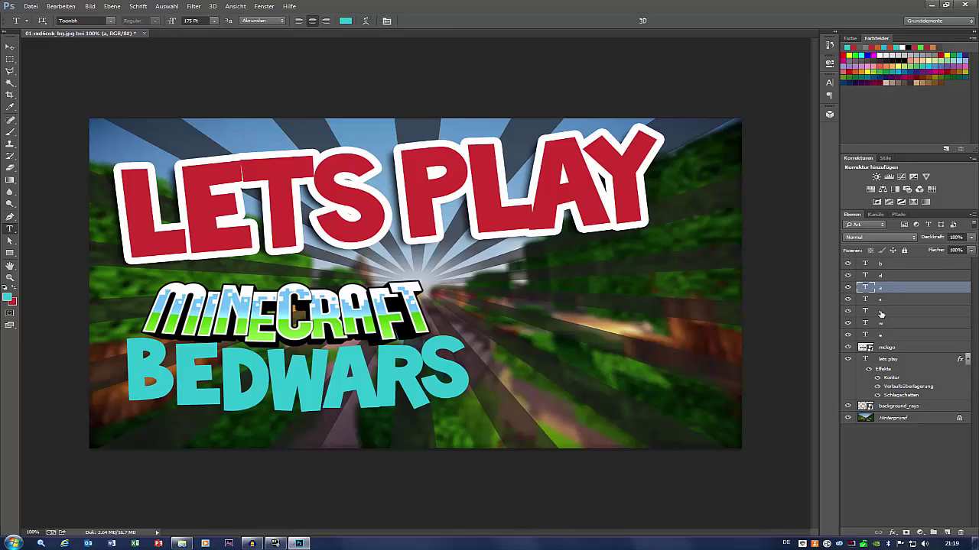
# Step: Give layer b a 10 px white Kontur outline
pyautogui.doubleClick(913, 264)
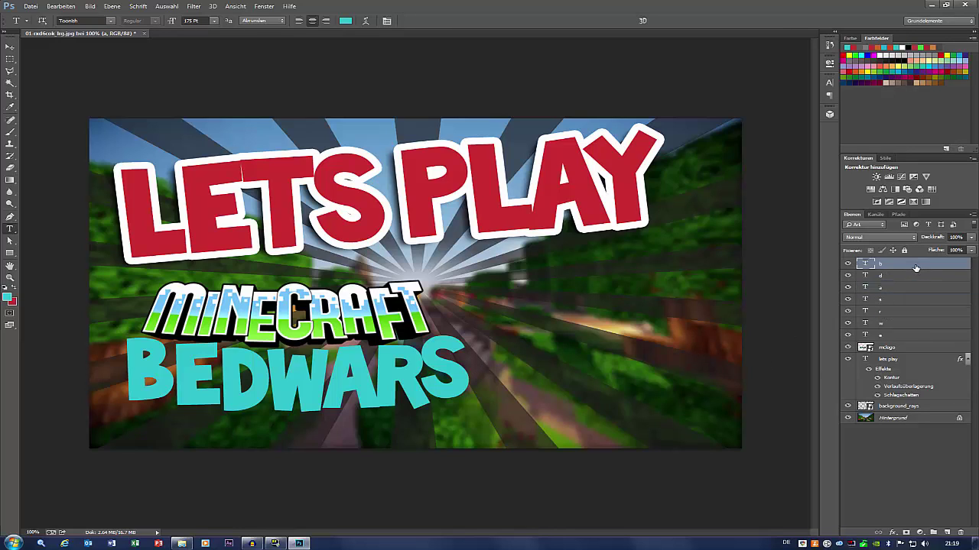
pyautogui.click(311, 366)
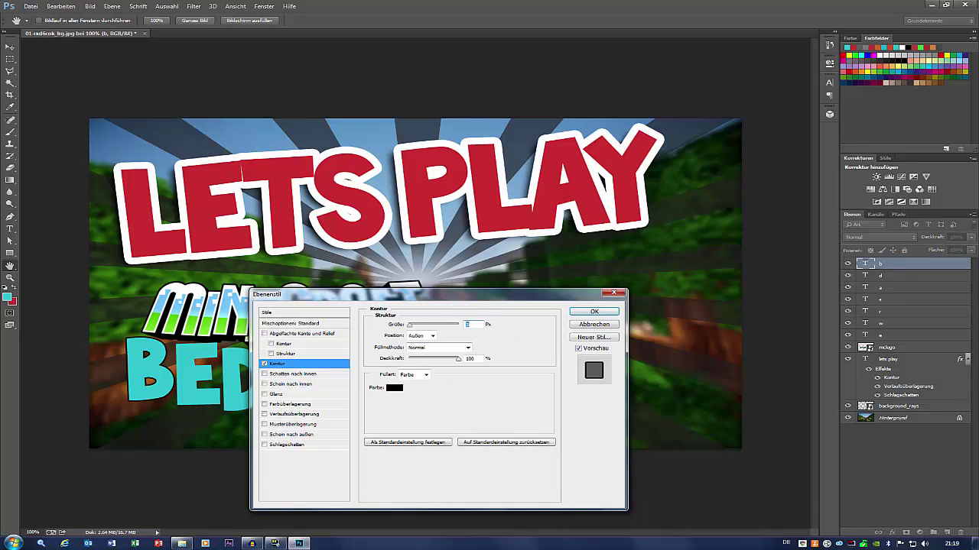
pyautogui.write('10')
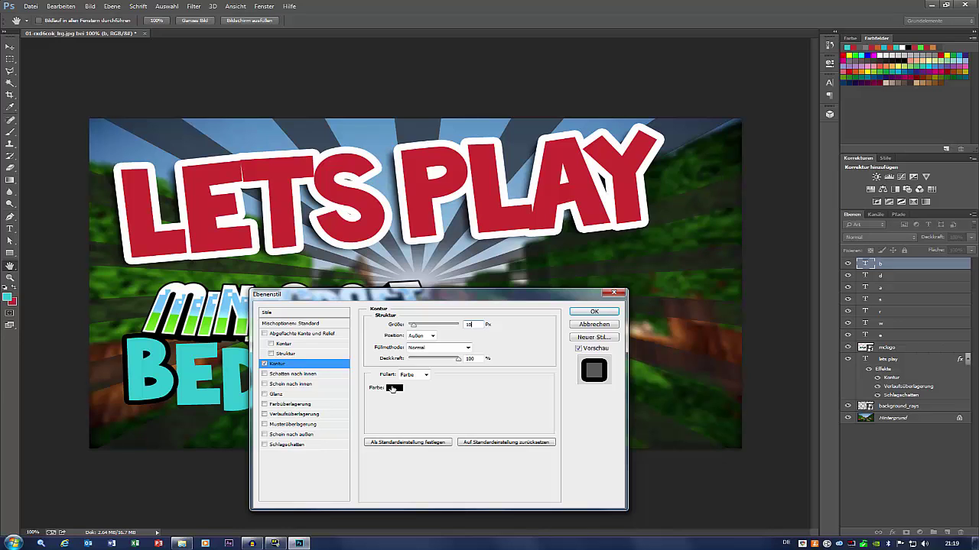
pyautogui.click(392, 388)
pyautogui.moveTo(484, 237); pyautogui.dragTo(388, 110)
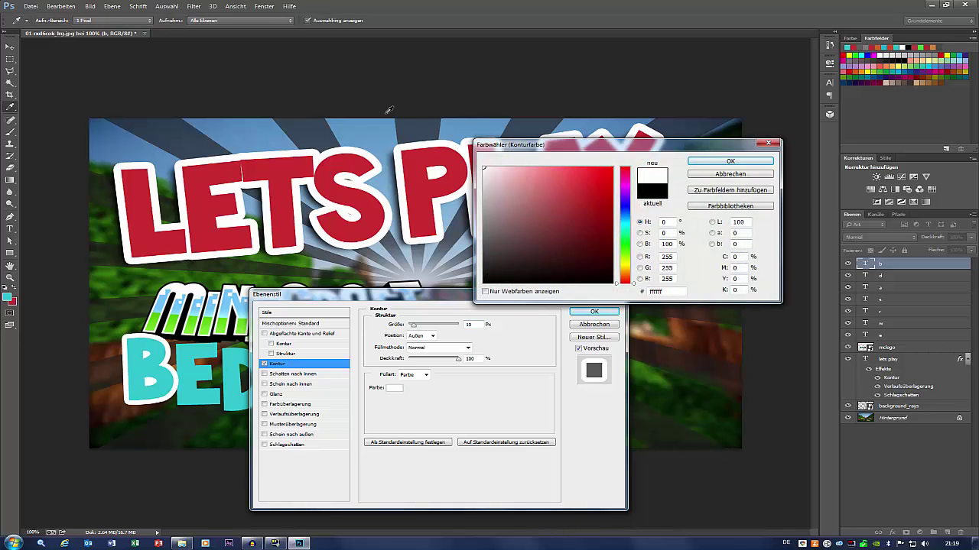
pyautogui.press('Return')
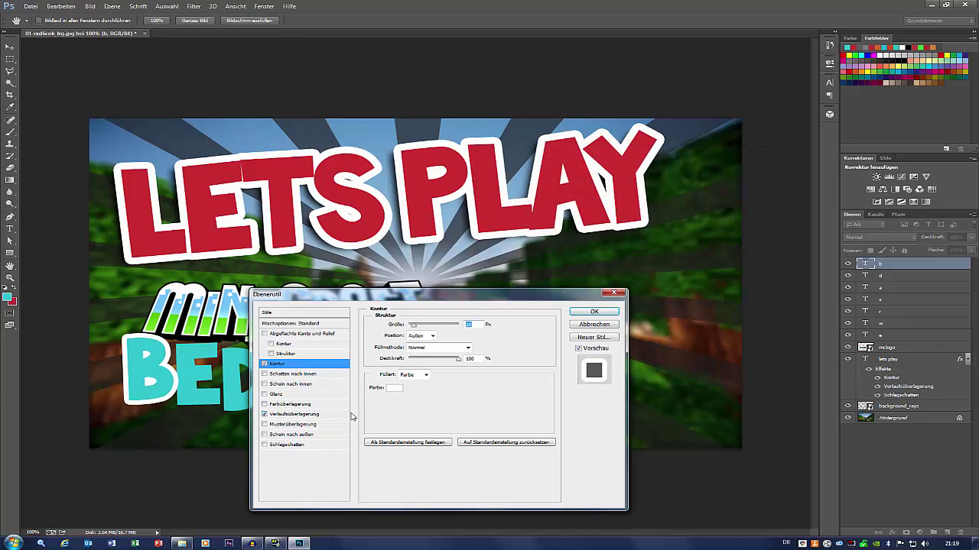
# Step: Add a Vordergrundfarbe zu Transparent gradient overlay and a drop shadow to B, then apply
pyautogui.click(294, 414)
pyautogui.click(423, 348)
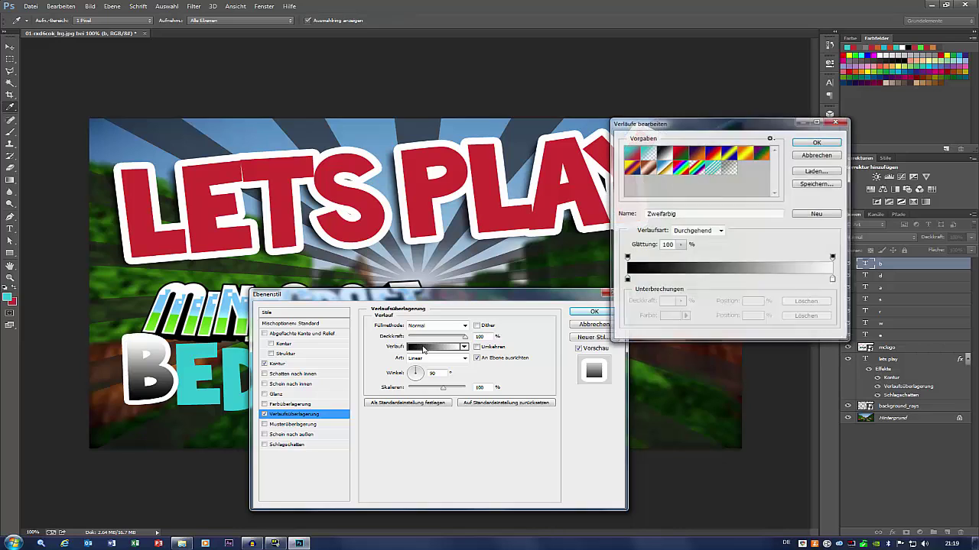
pyautogui.click(646, 152)
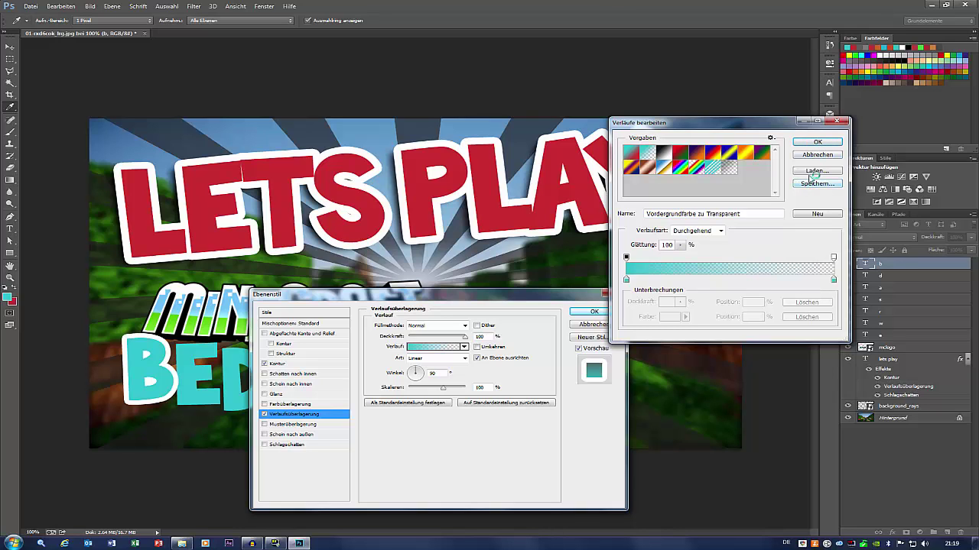
pyautogui.click(816, 143)
pyautogui.click(306, 444)
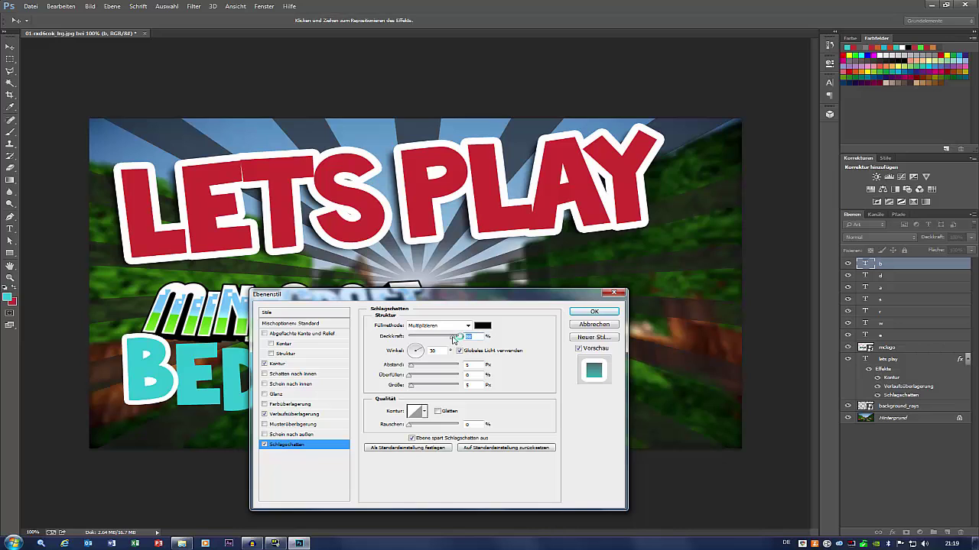
pyautogui.click(468, 364)
pyautogui.write('20')
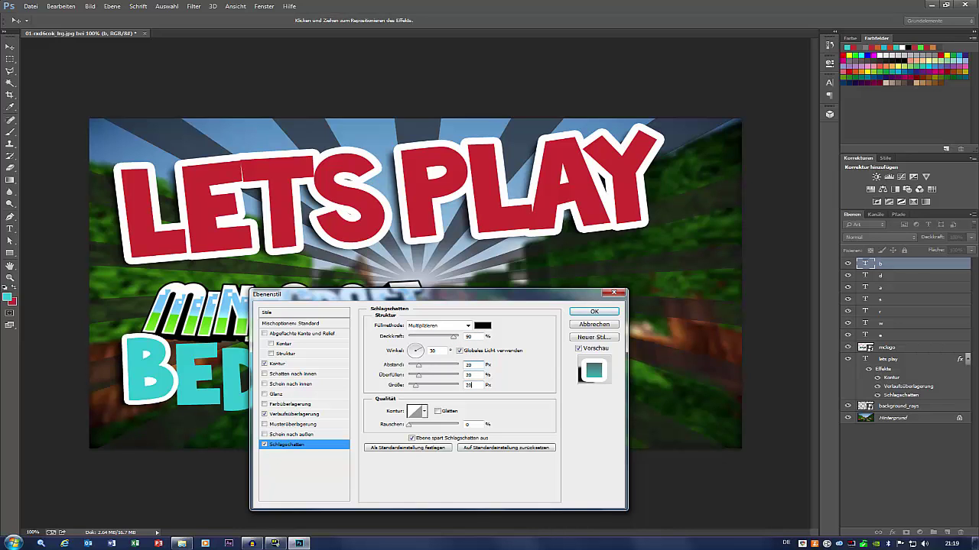
pyautogui.press('Return')
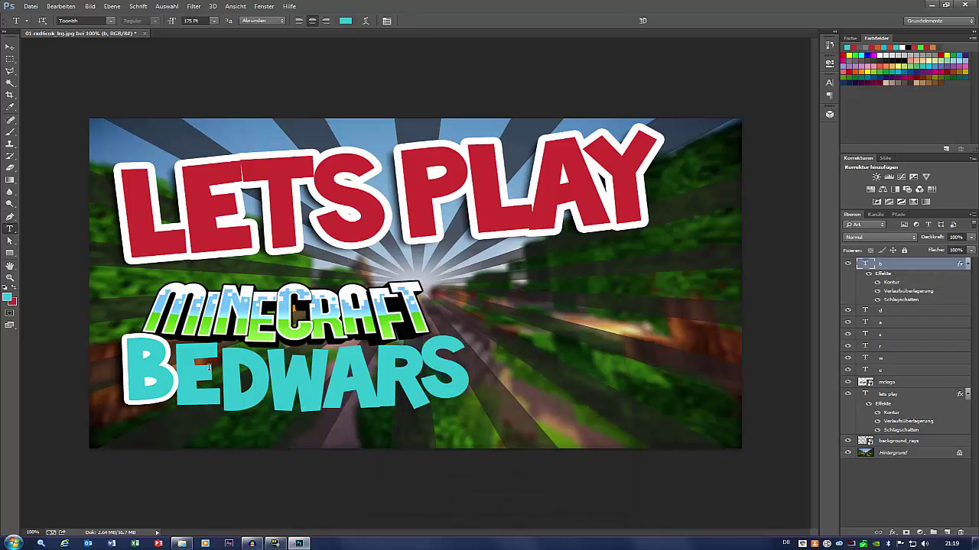
# Step: Give layer d a 10 px white Kontur outline
pyautogui.doubleClick(902, 311)
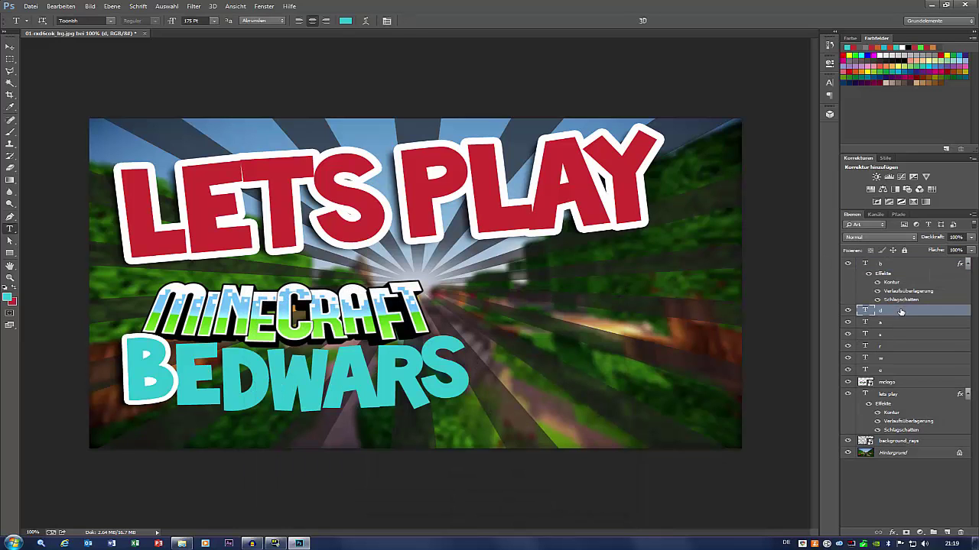
pyautogui.click(324, 365)
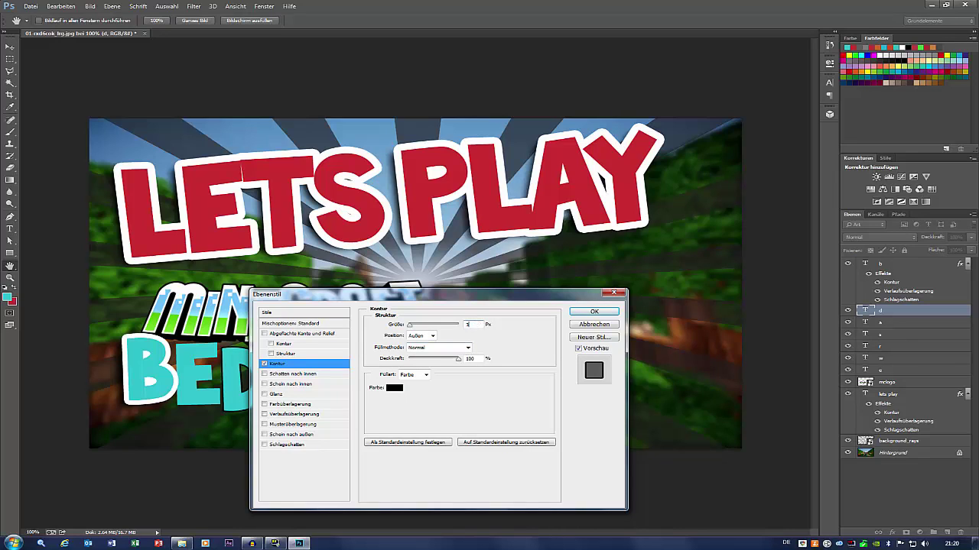
pyautogui.write('10')
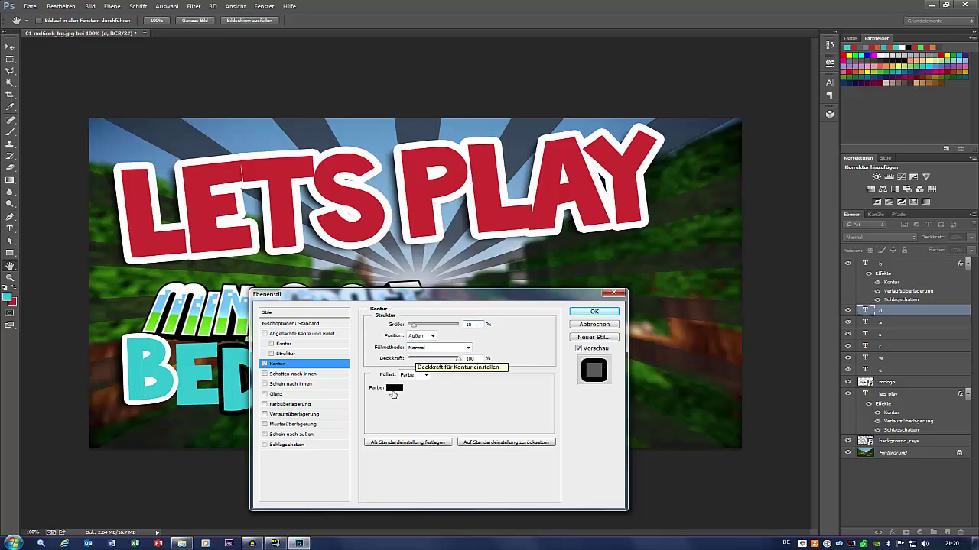
pyautogui.click(394, 388)
pyautogui.click(493, 159)
pyautogui.press('Return')
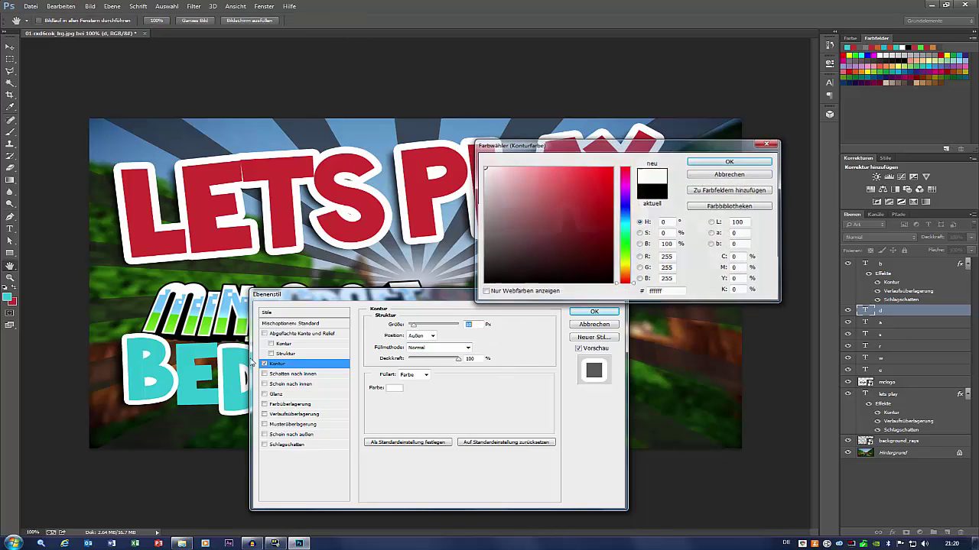
# Step: Add the teal gradient overlay and a drop shadow with distance 20 to D, then apply
pyautogui.click(279, 415)
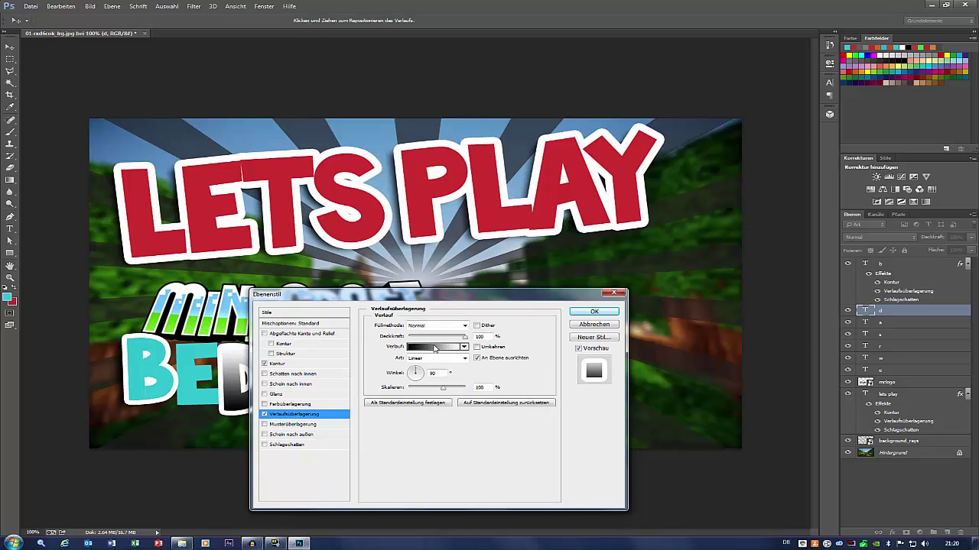
pyautogui.click(434, 348)
pyautogui.click(655, 158)
pyautogui.press('Return')
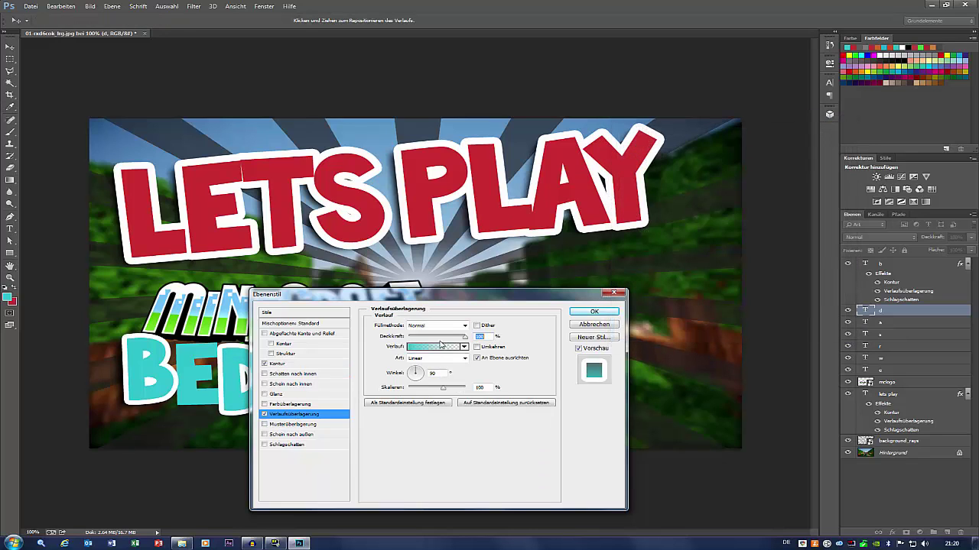
pyautogui.click(307, 446)
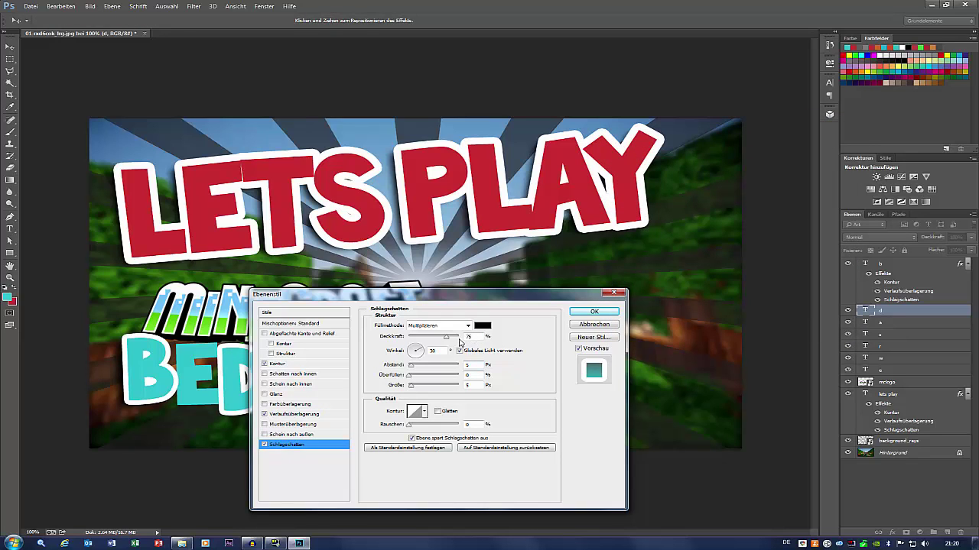
pyautogui.moveTo(455, 340); pyautogui.dragTo(453, 340)
pyautogui.moveTo(410, 365); pyautogui.dragTo(452, 364)
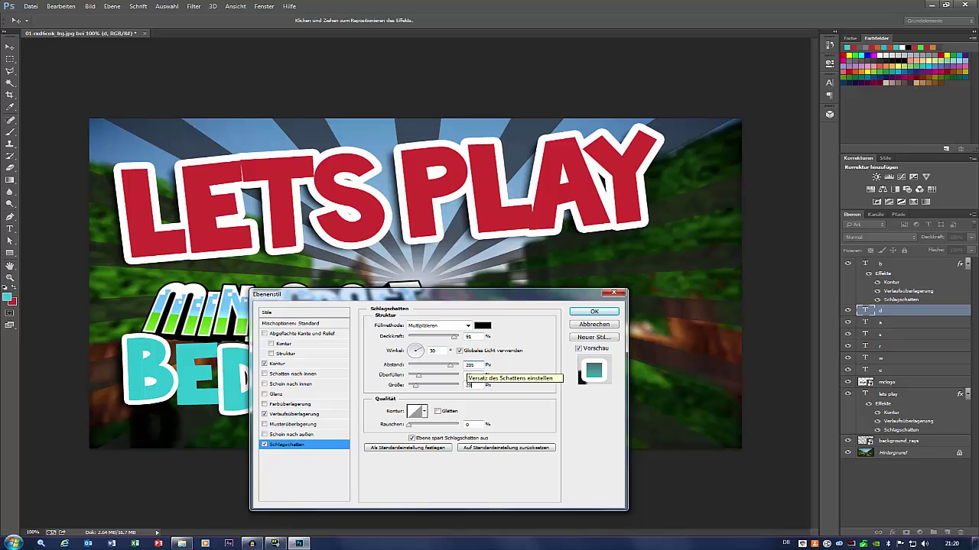
pyautogui.click(470, 384)
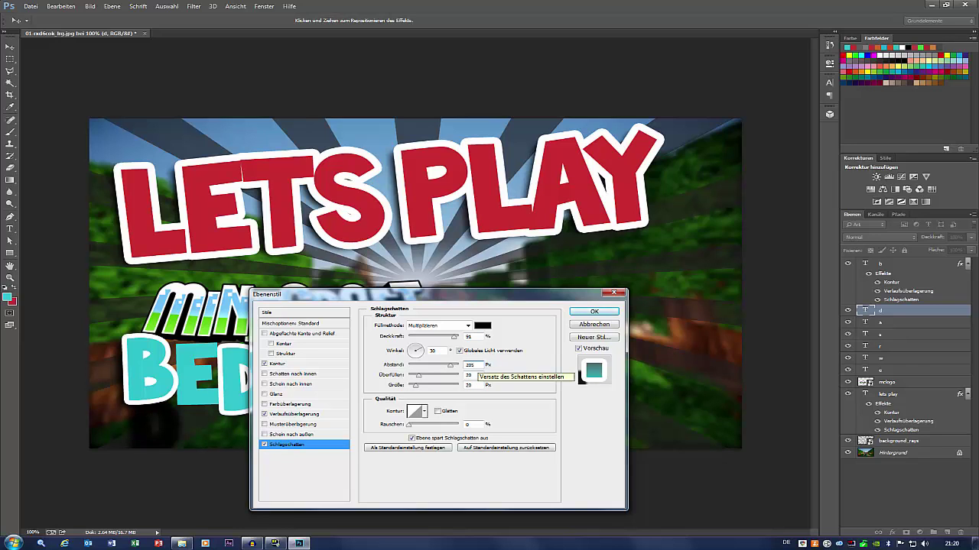
pyautogui.press('BackSpace')
pyautogui.press('Return')
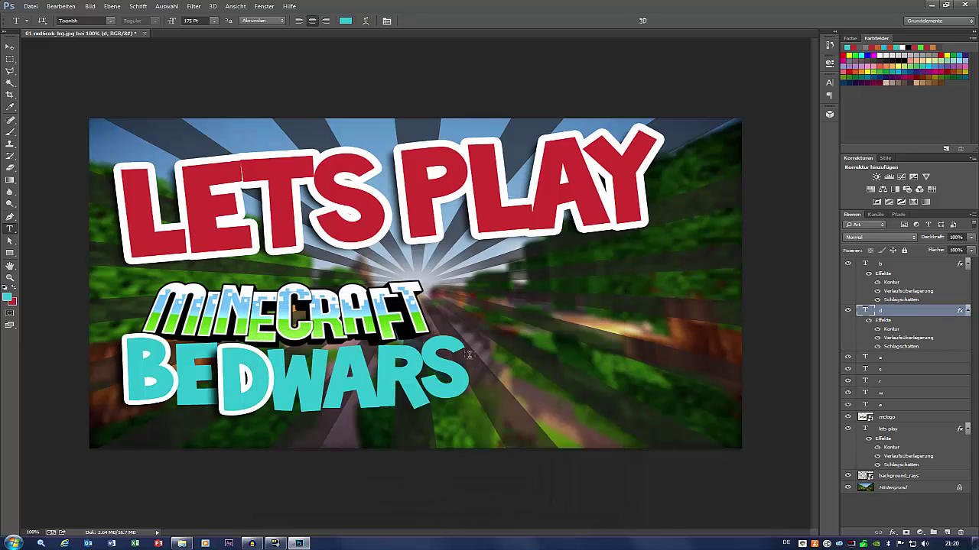
# Step: Give layer e the same 10 px white Kontur outline
pyautogui.doubleClick(942, 362)
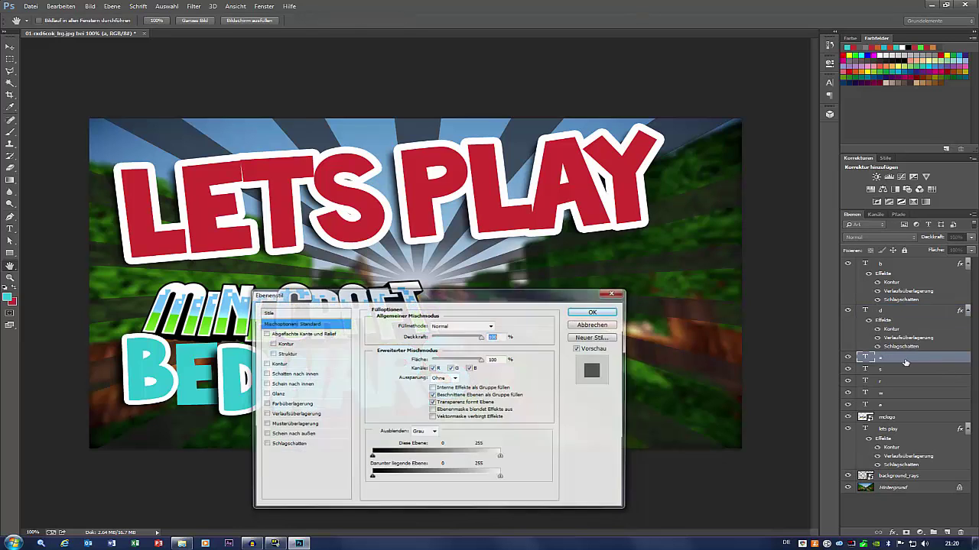
pyautogui.click(302, 365)
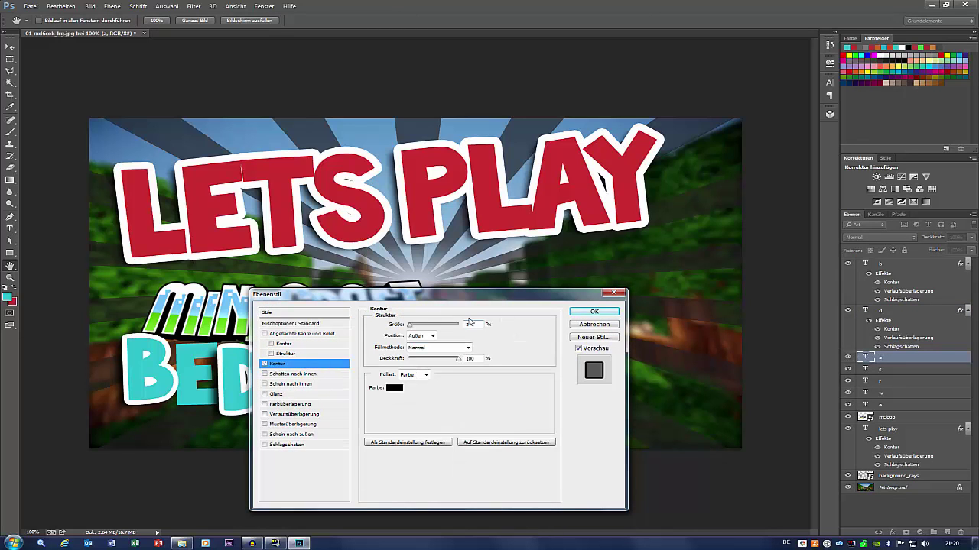
pyautogui.write('10')
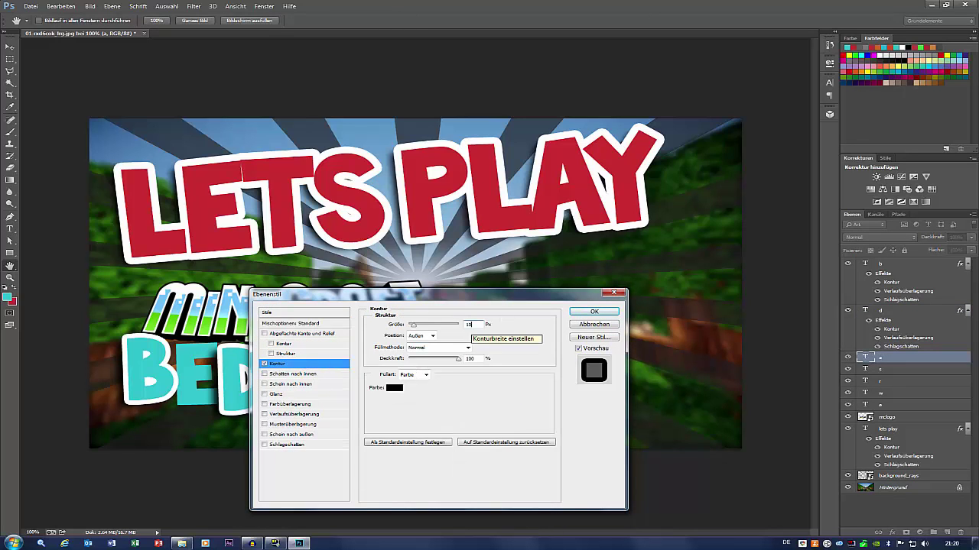
pyautogui.click(394, 387)
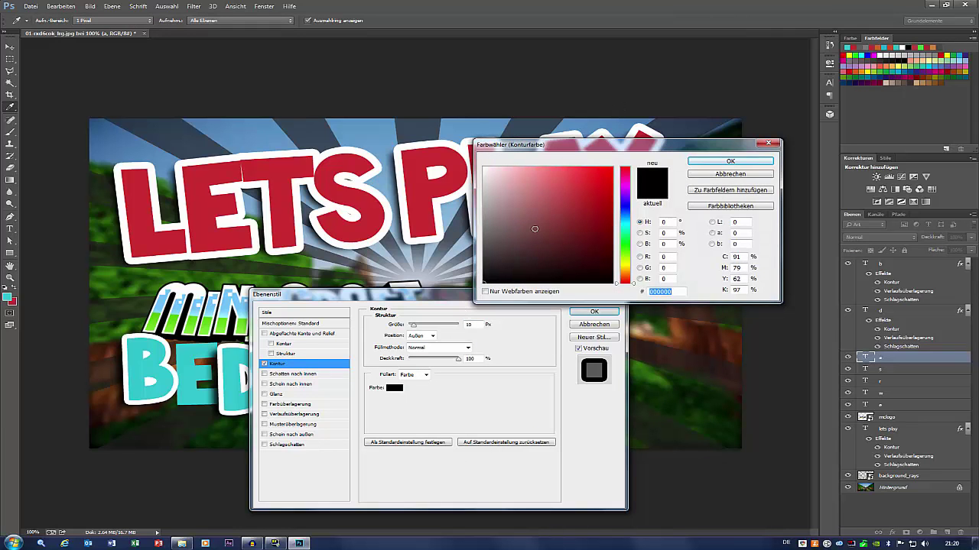
pyautogui.moveTo(535, 229); pyautogui.dragTo(305, 76)
pyautogui.press('Return')
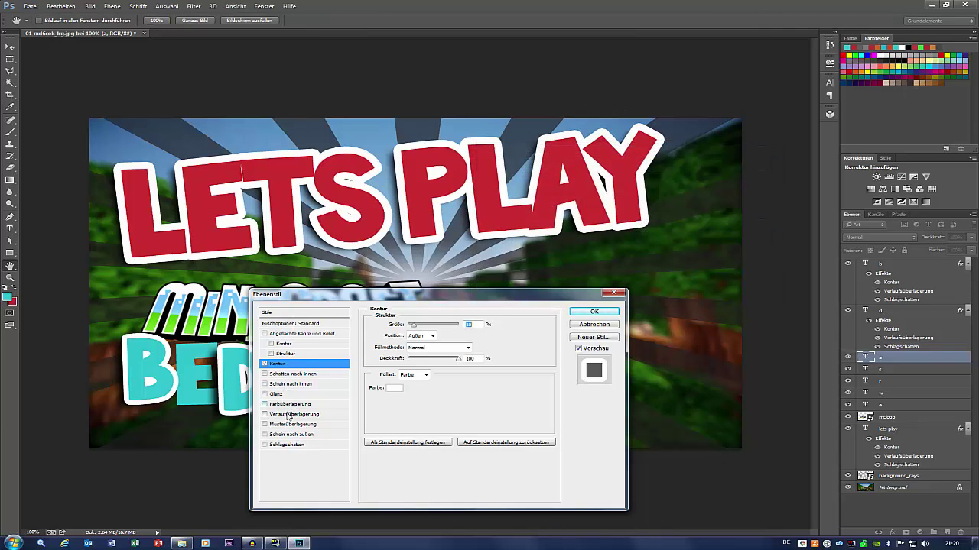
# Step: Add a Vordergrundfarbe zu Transparent gradient and a drop shadow with distance and size 20 to E
pyautogui.click(325, 413)
pyautogui.click(415, 348)
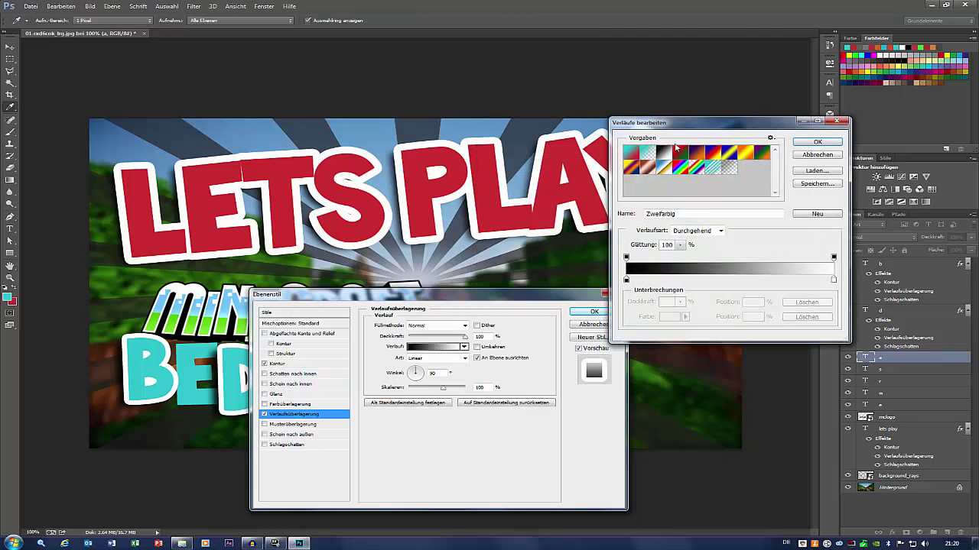
pyautogui.click(649, 153)
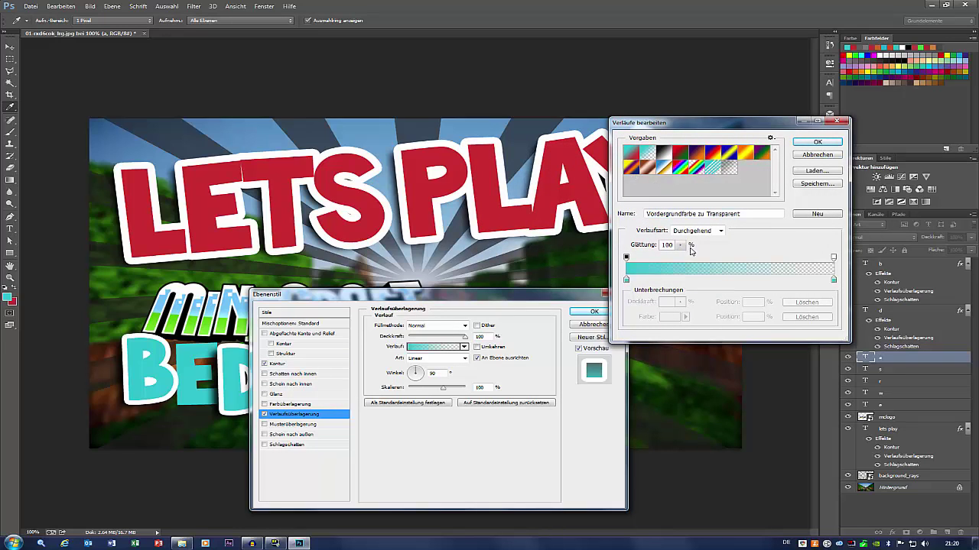
pyautogui.press('Return')
pyautogui.click(310, 444)
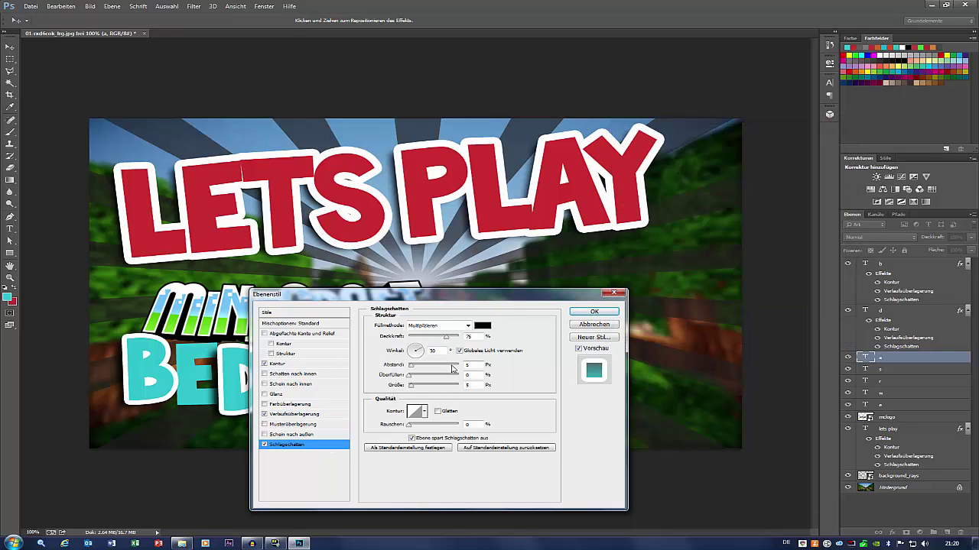
pyautogui.click(455, 340)
pyautogui.click(473, 364)
pyautogui.write('20')
pyautogui.press('Tab')
pyautogui.write('20')
pyautogui.press('Tab')
pyautogui.write('20')
pyautogui.press('Return')
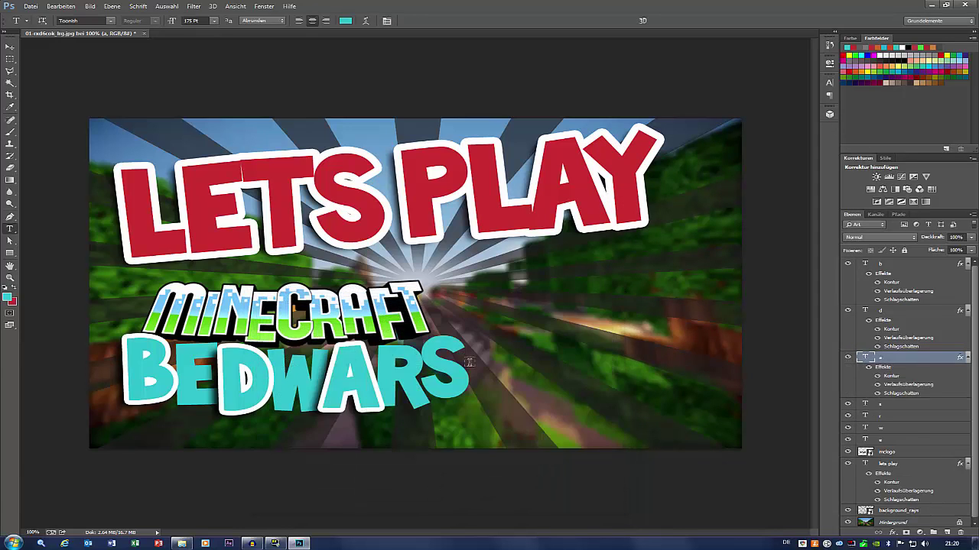
# Step: Give the A letter layer a 10 px white (ffffff) outline
pyautogui.click(906, 407)
pyautogui.doubleClick(905, 409)
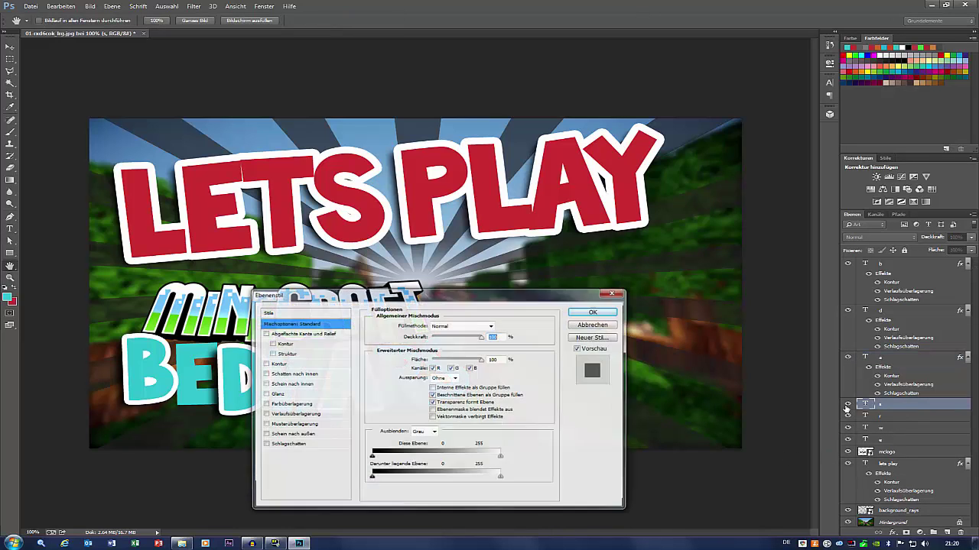
pyautogui.click(342, 364)
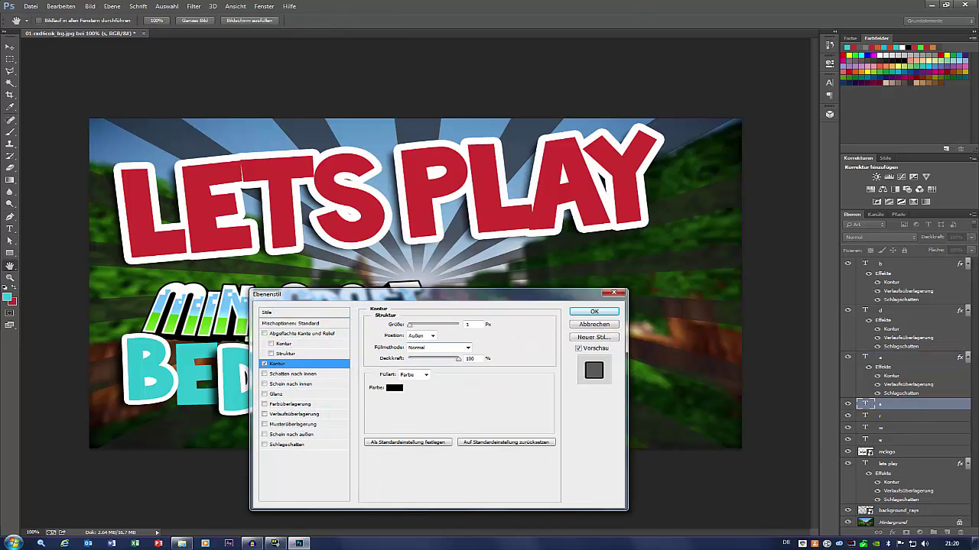
pyautogui.write('10')
pyautogui.click(394, 387)
pyautogui.write('ffffff')
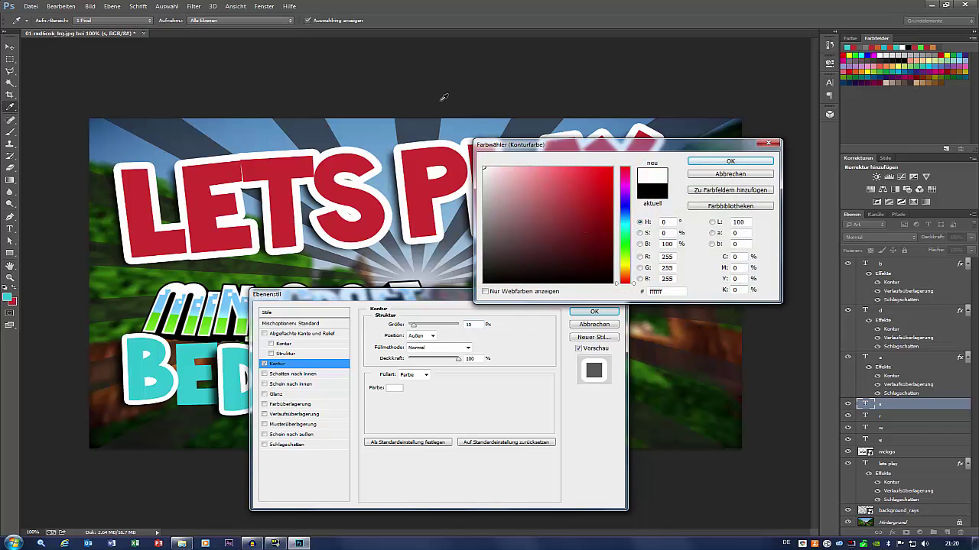
pyautogui.press('Return')
# Step: Add a foreground-to-transparent gradient overlay to the A, discarding the colour overlay
pyautogui.click(287, 404)
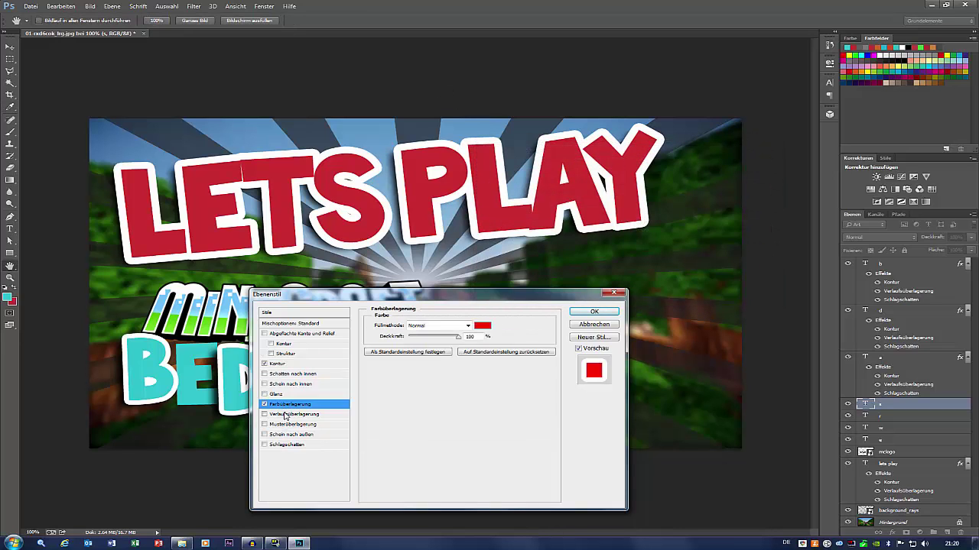
pyautogui.click(264, 405)
pyautogui.click(275, 414)
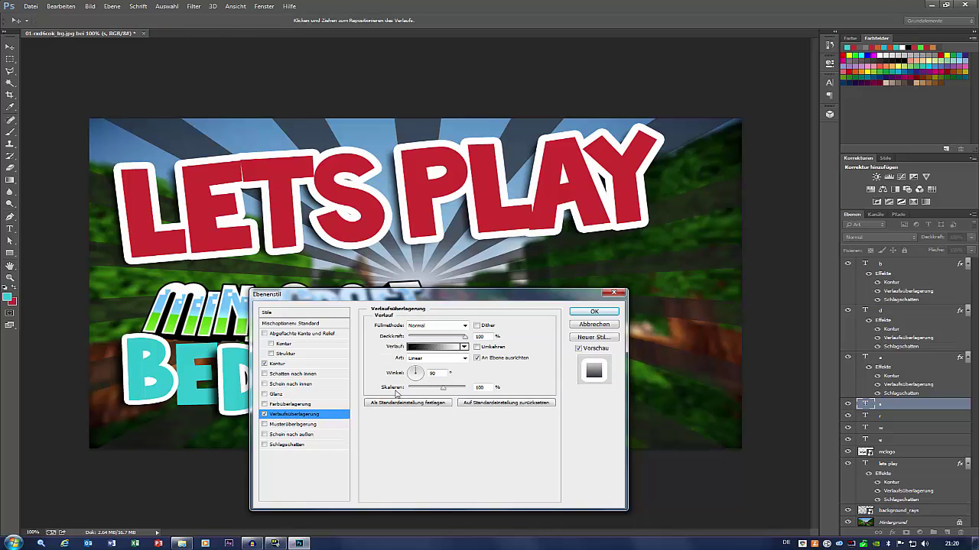
pyautogui.click(442, 350)
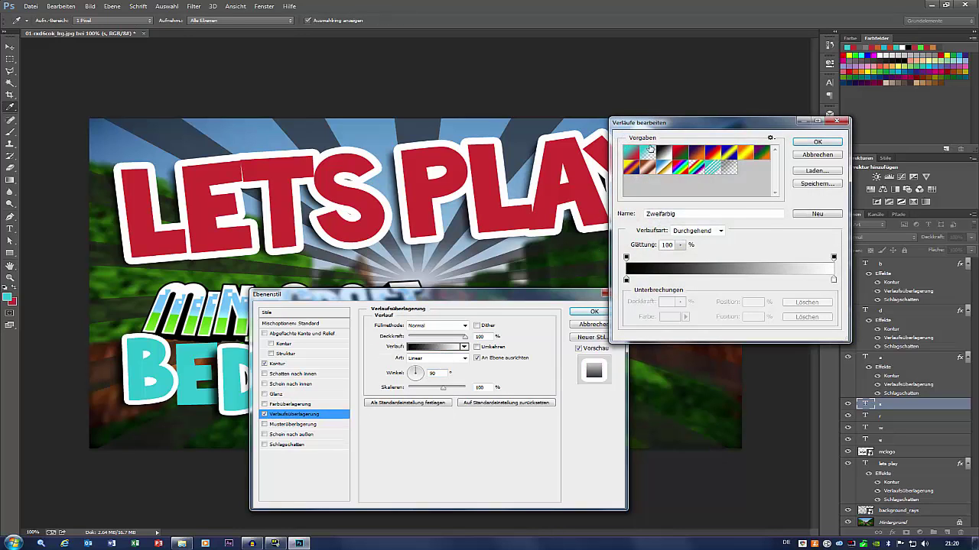
pyautogui.click(649, 151)
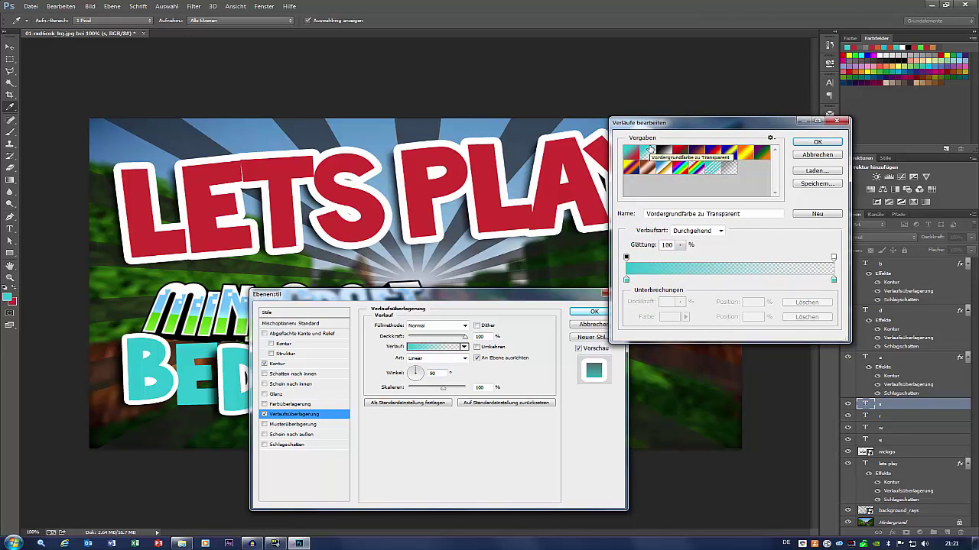
pyautogui.press('Return')
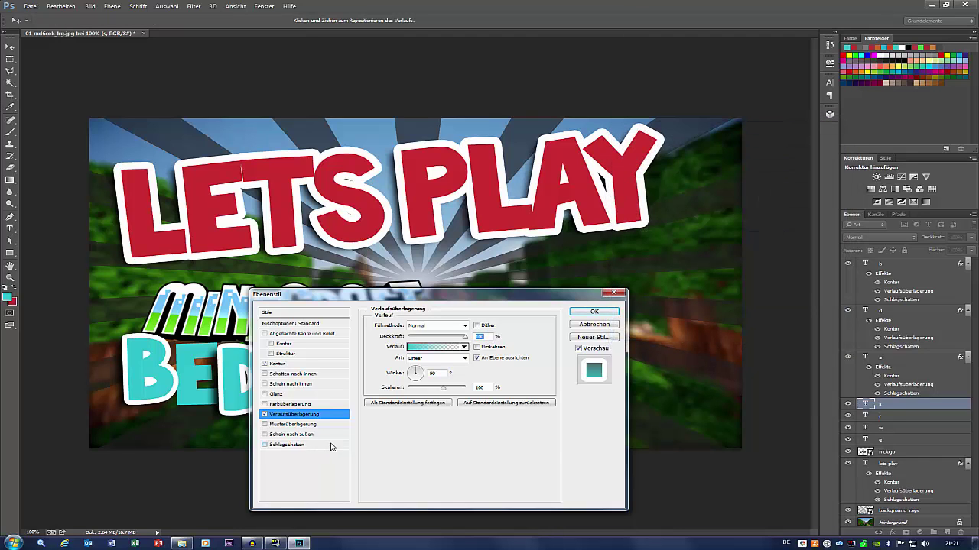
# Step: Add a drop shadow to the A with 20/20/20 settings and apply the style
pyautogui.click(331, 445)
pyautogui.click(454, 337)
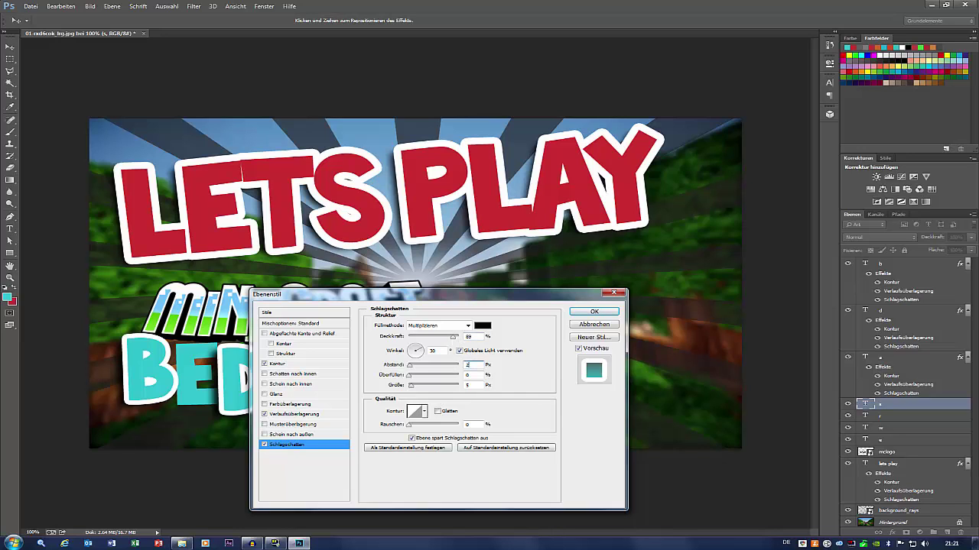
pyautogui.write('0')
pyautogui.press('Tab')
pyautogui.write('20')
pyautogui.press('Tab')
pyautogui.write('20')
pyautogui.press('Return')
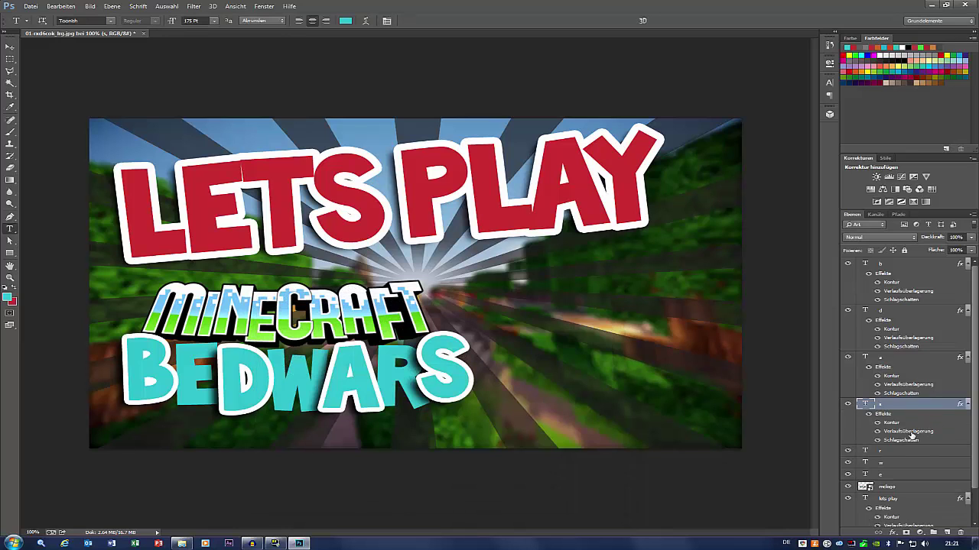
# Step: Give the R letter layer a 10 px white outline
pyautogui.doubleClick(907, 453)
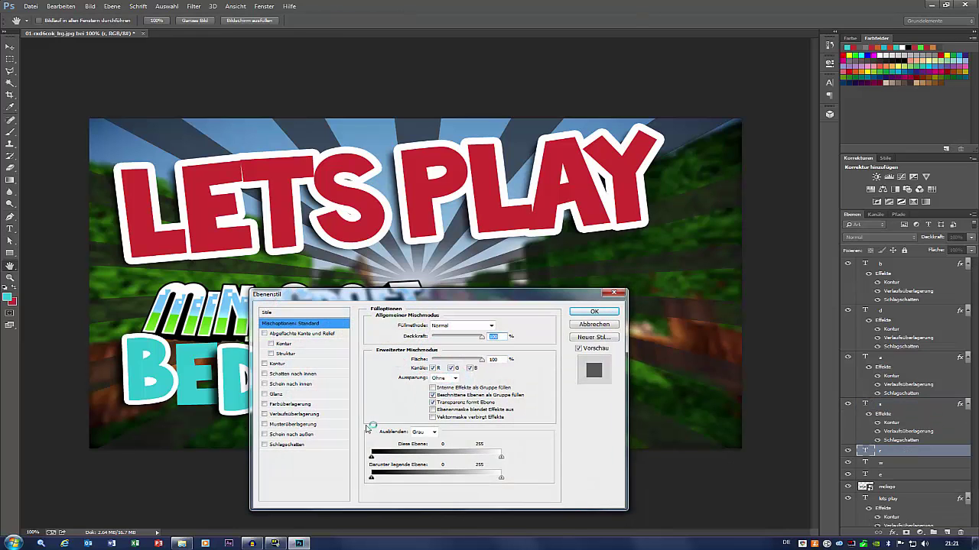
pyautogui.click(314, 364)
pyautogui.moveTo(410, 325); pyautogui.dragTo(457, 327)
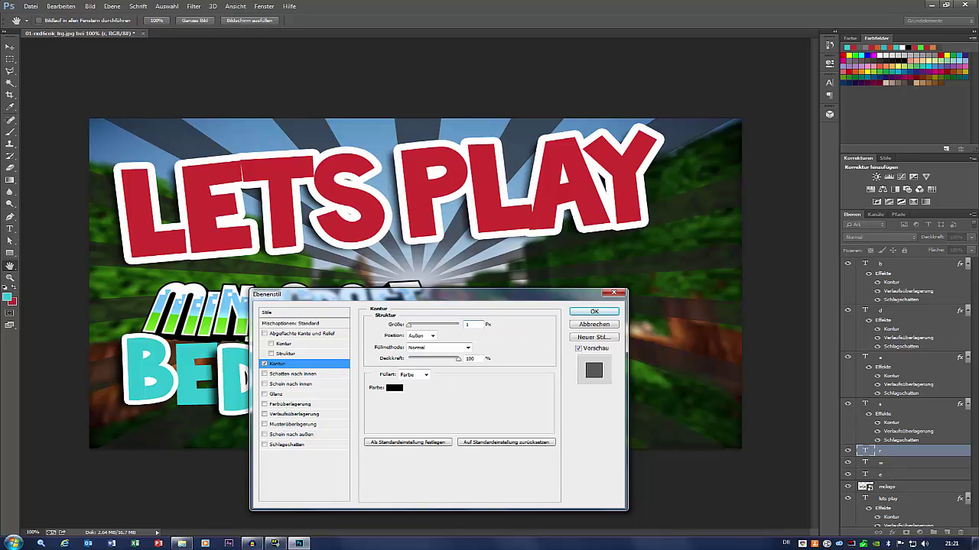
pyautogui.write('10')
pyautogui.click(394, 388)
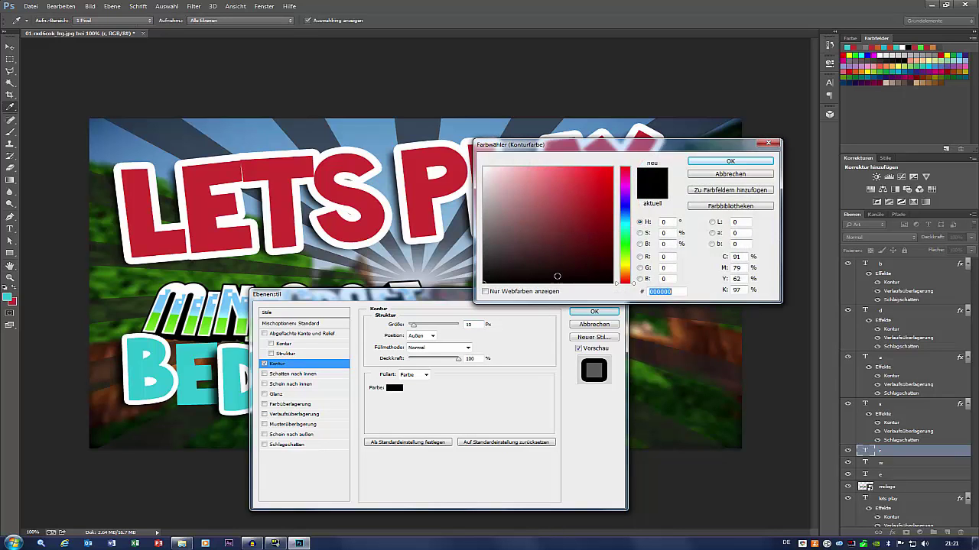
pyautogui.click(354, 197)
pyautogui.press('Return')
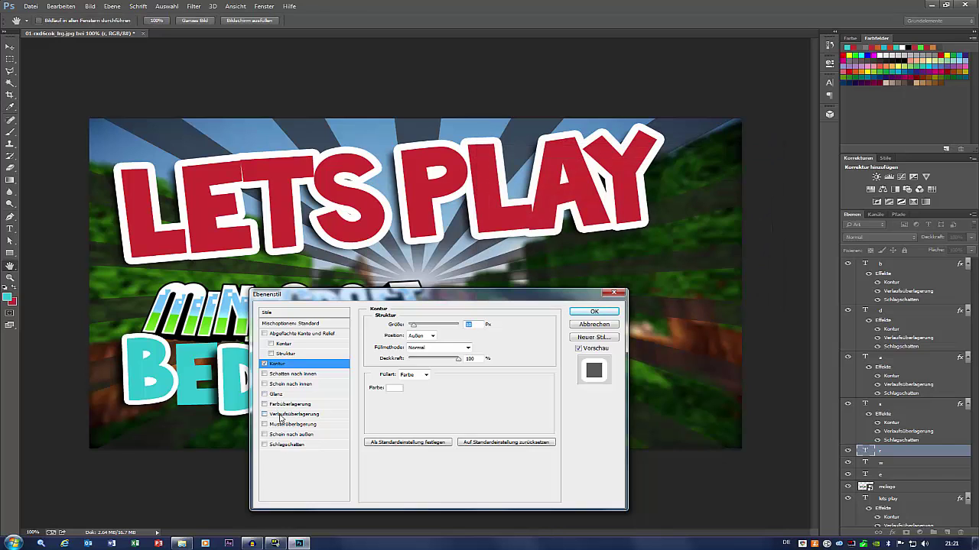
# Step: Add a cyan-to-transparent gradient overlay to the R
pyautogui.click(281, 413)
pyautogui.click(459, 349)
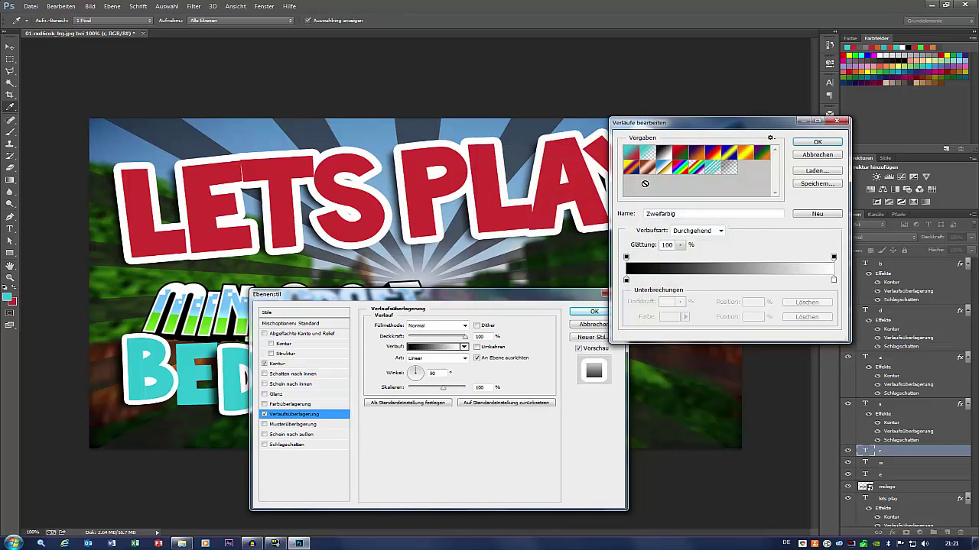
pyautogui.click(648, 154)
pyautogui.press('Return')
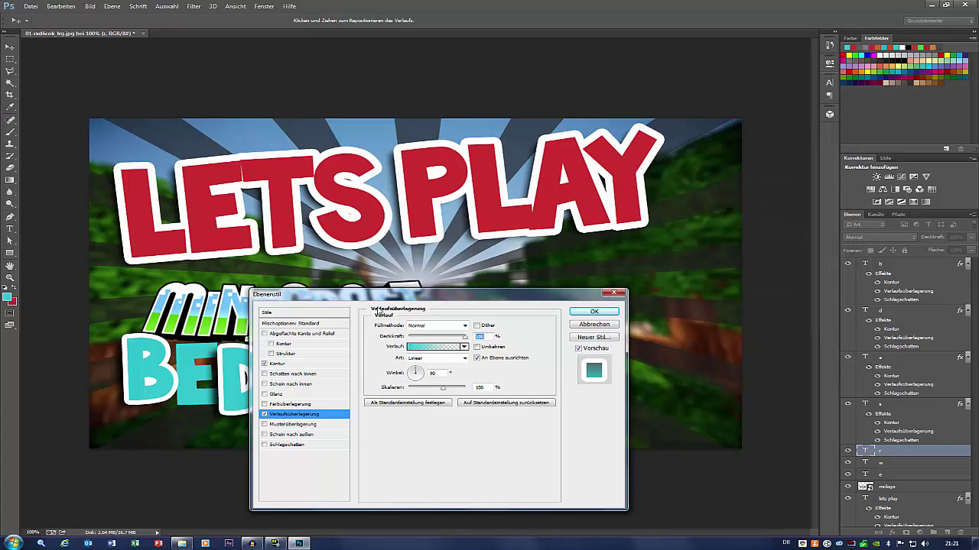
# Step: Add a drop shadow to the R with distance and spread 20, and apply
pyautogui.click(286, 444)
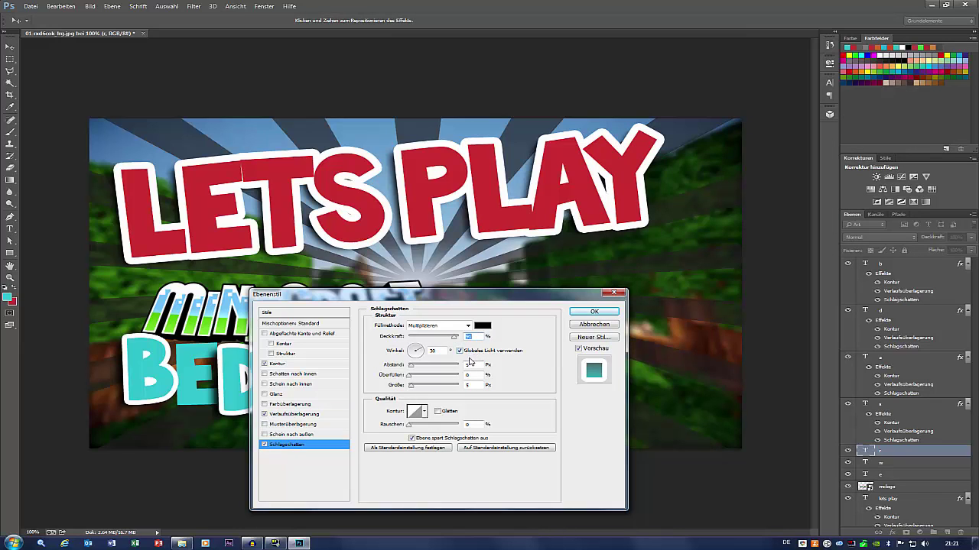
pyautogui.write('20')
pyautogui.press('Tab')
pyautogui.write('20')
pyautogui.press('Tab')
pyautogui.press('Return')
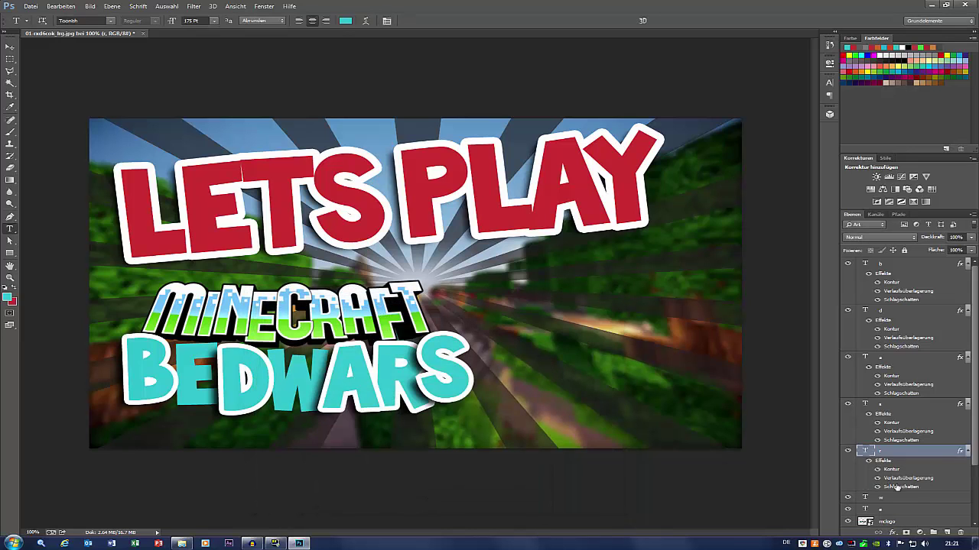
# Step: Give the W letter layer a 10 px white outline
pyautogui.doubleClick(913, 500)
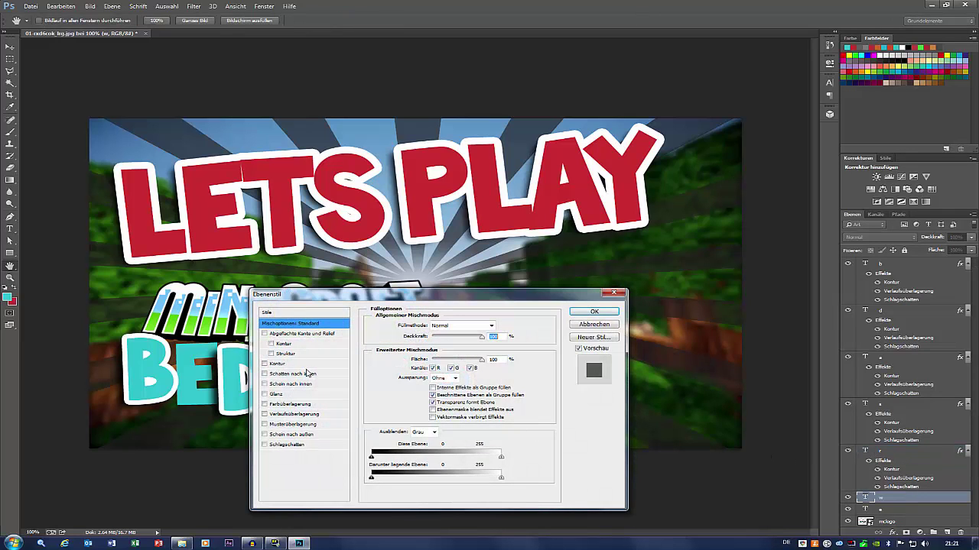
pyautogui.click(321, 365)
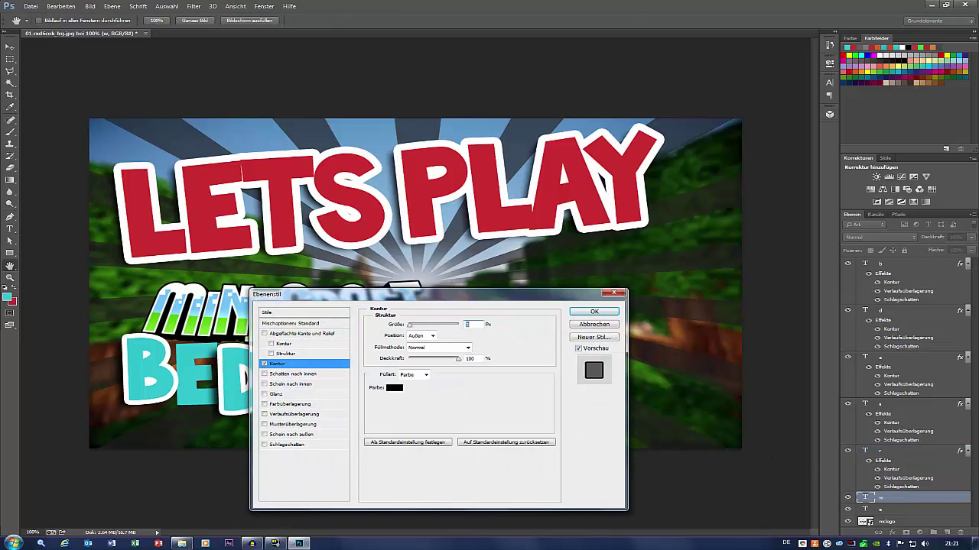
pyautogui.write('10')
pyautogui.click(394, 388)
pyautogui.click(457, 187)
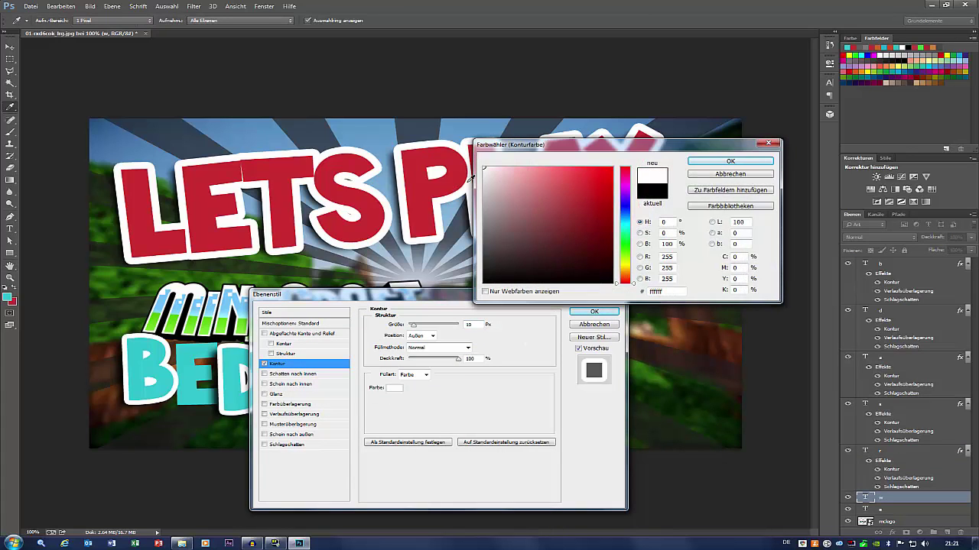
pyautogui.press('Return')
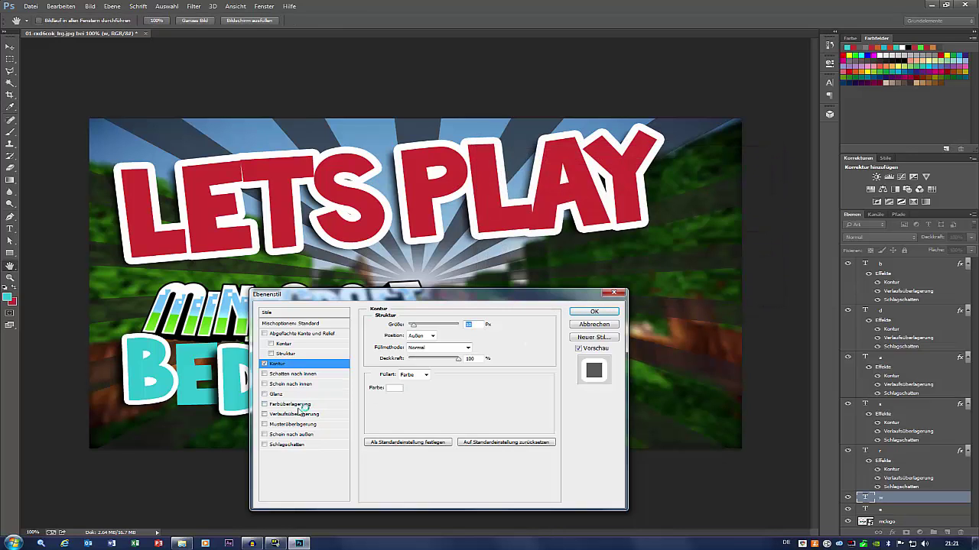
# Step: Add a teal-to-transparent gradient overlay to the W
pyautogui.click(298, 414)
pyautogui.click(435, 346)
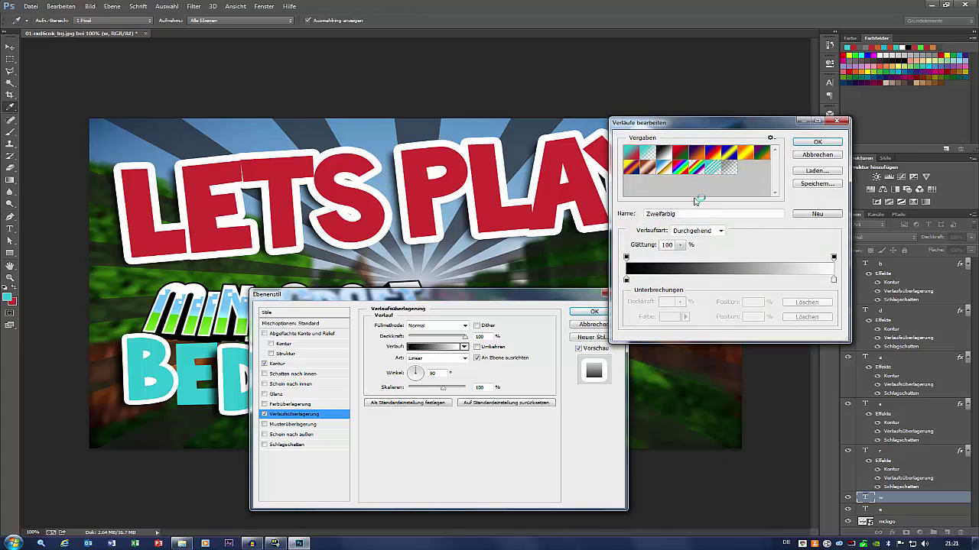
pyautogui.click(652, 155)
pyautogui.press('Return')
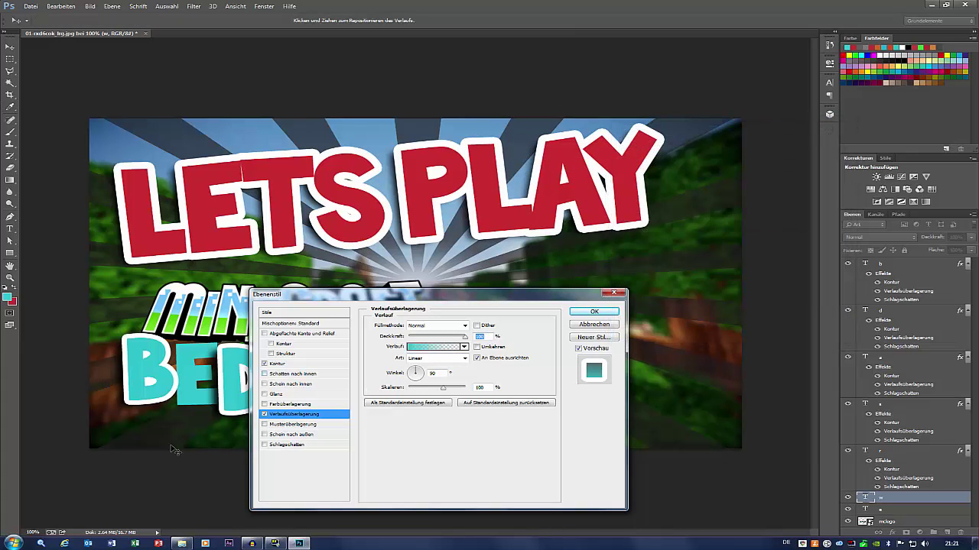
# Step: Add a drop shadow with higher opacity to the W and apply the style
pyautogui.click(322, 444)
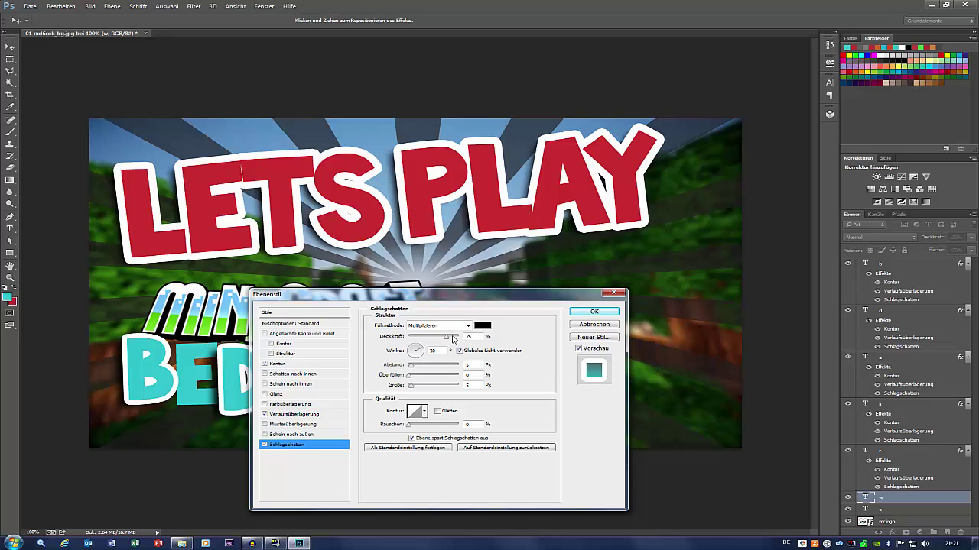
pyautogui.moveTo(454, 338); pyautogui.dragTo(456, 341)
pyautogui.press('Return')
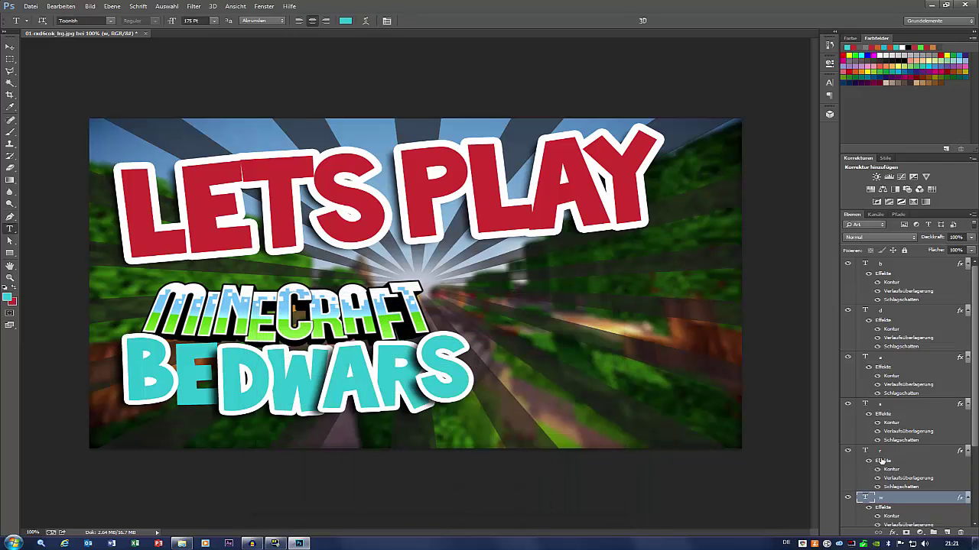
pyautogui.scroll(-1, 904, 474)
# Step: Give the E letter layer a 10 px white outline
pyautogui.doubleClick(896, 497)
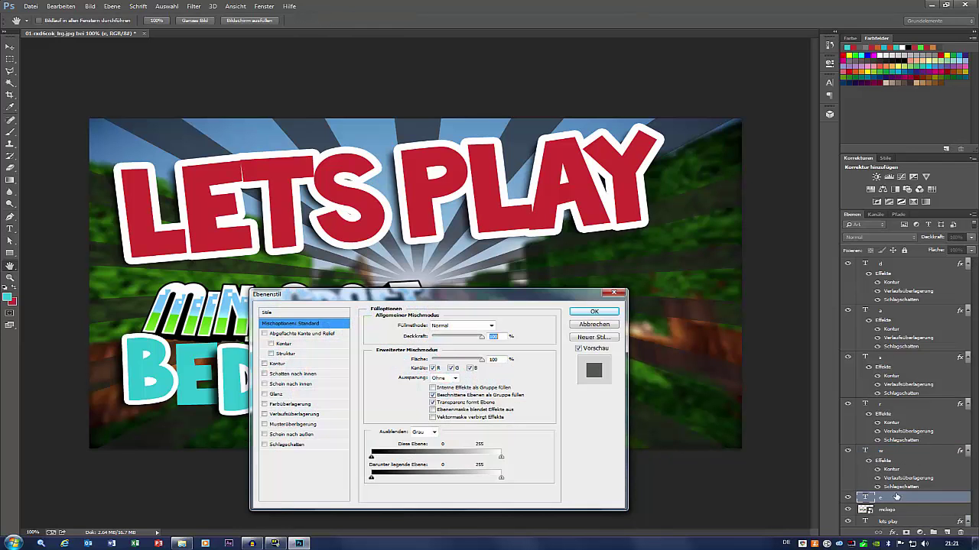
pyautogui.click(328, 365)
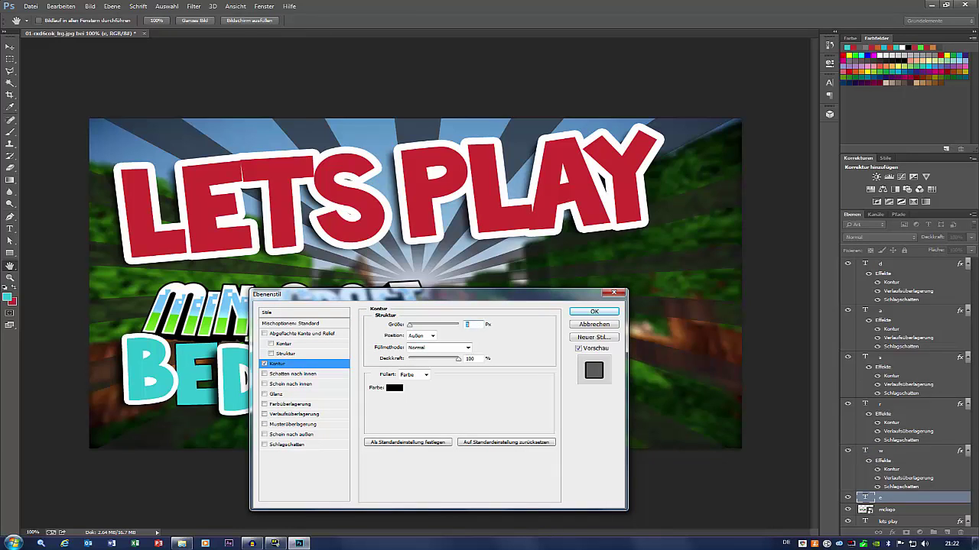
pyautogui.write('10')
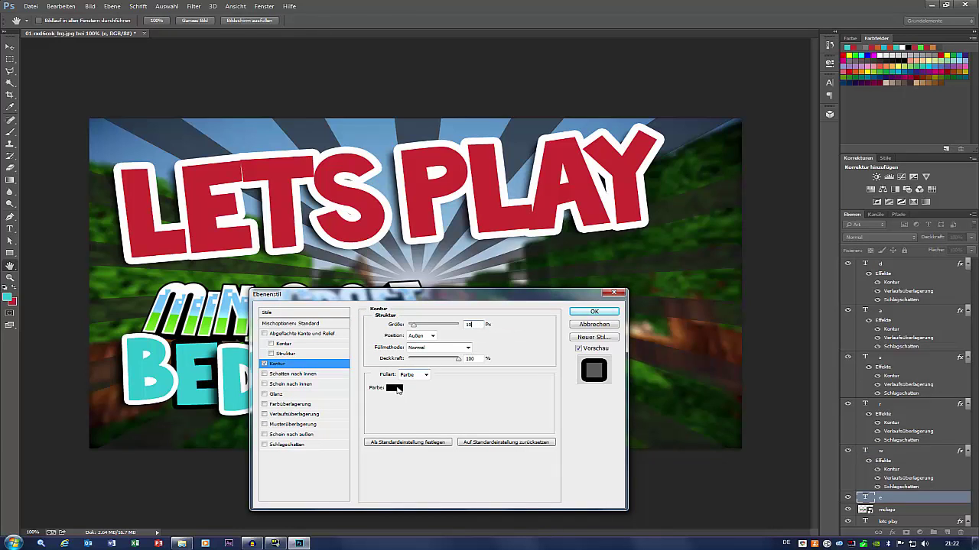
pyautogui.click(394, 388)
pyautogui.click(202, 373)
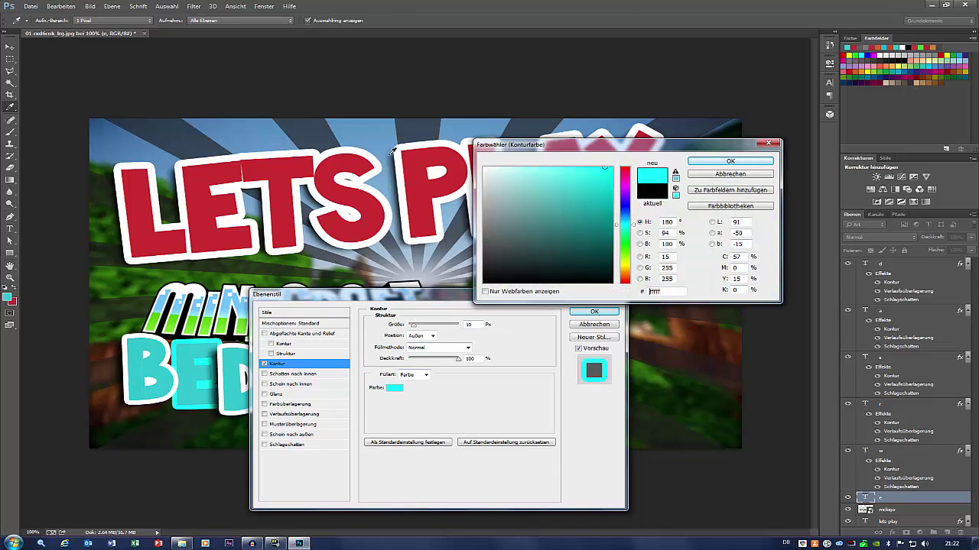
pyautogui.moveTo(528, 208); pyautogui.dragTo(483, 167)
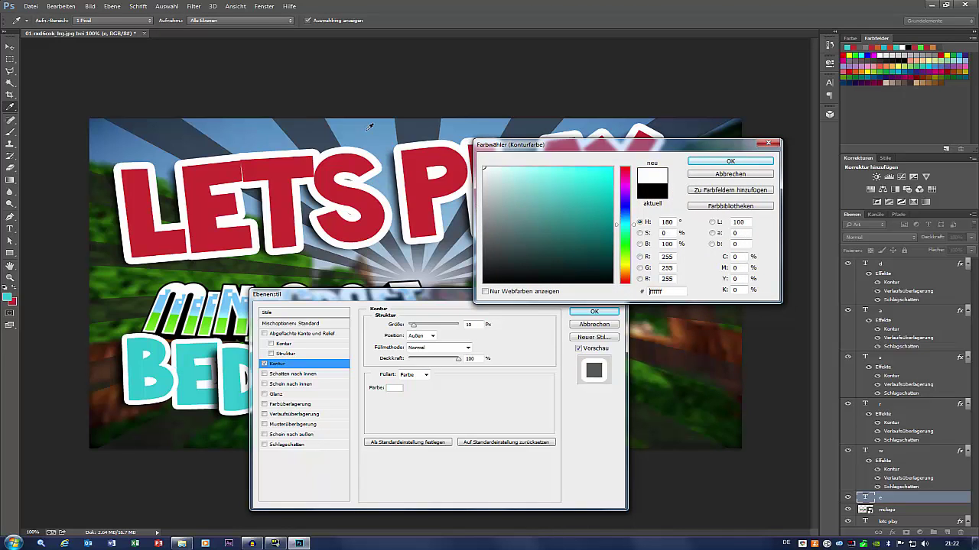
pyautogui.press('Return')
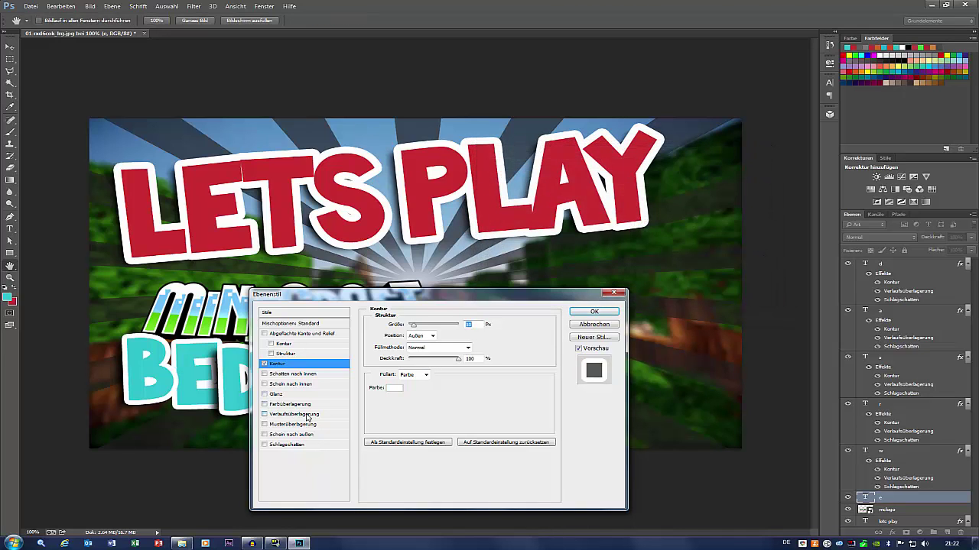
# Step: Add a teal-to-transparent gradient overlay to the E
pyautogui.click(306, 415)
pyautogui.click(437, 348)
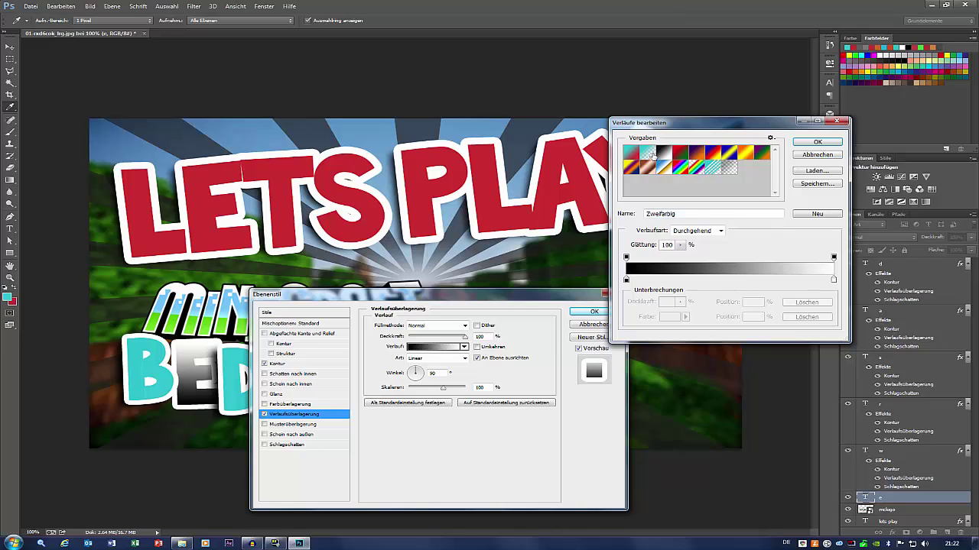
pyautogui.click(648, 155)
pyautogui.press('Return')
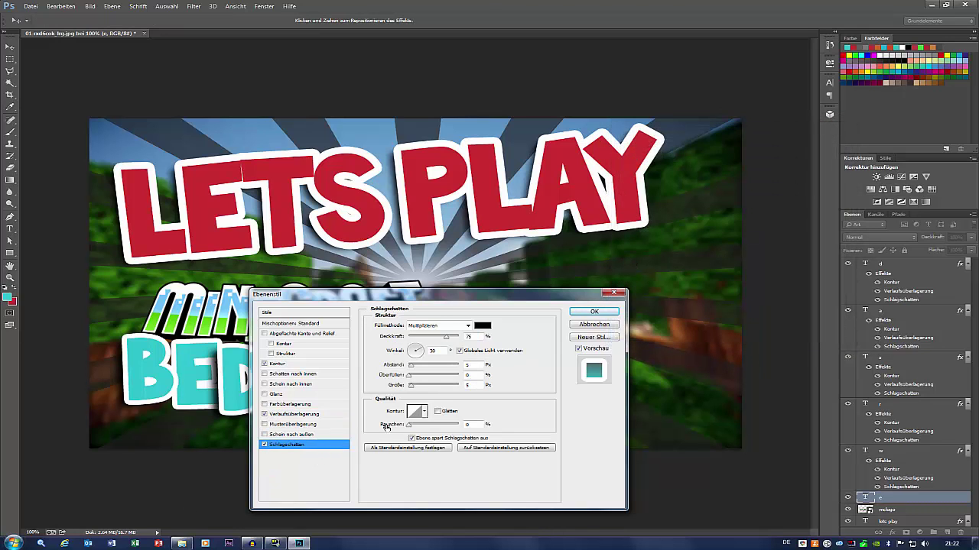
# Step: Add a stronger drop shadow to the E with 20 px values, and apply
pyautogui.click(313, 444)
pyautogui.moveTo(446, 336); pyautogui.dragTo(454, 336)
pyautogui.write('20')
pyautogui.press('Tab')
pyautogui.write('20')
pyautogui.press('Tab')
pyautogui.write('20')
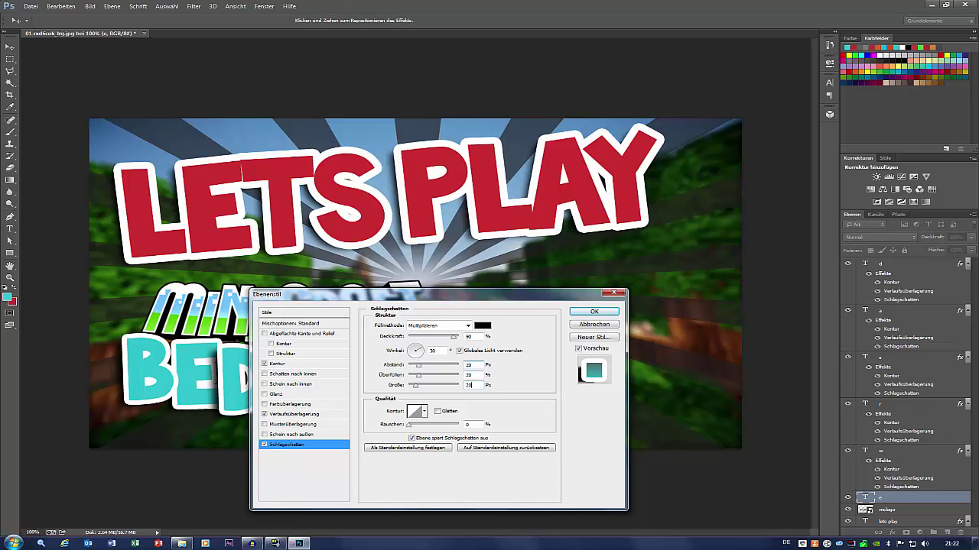
pyautogui.press('Return')
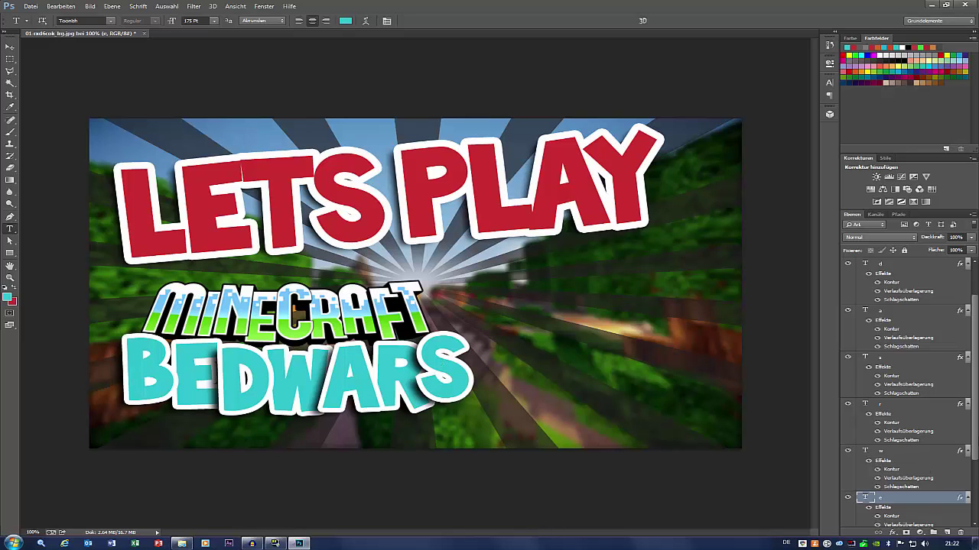
# Step: Reposition the B text so it sits snugly against the E, then commit and deselect
pyautogui.scroll(1, 977, 327)
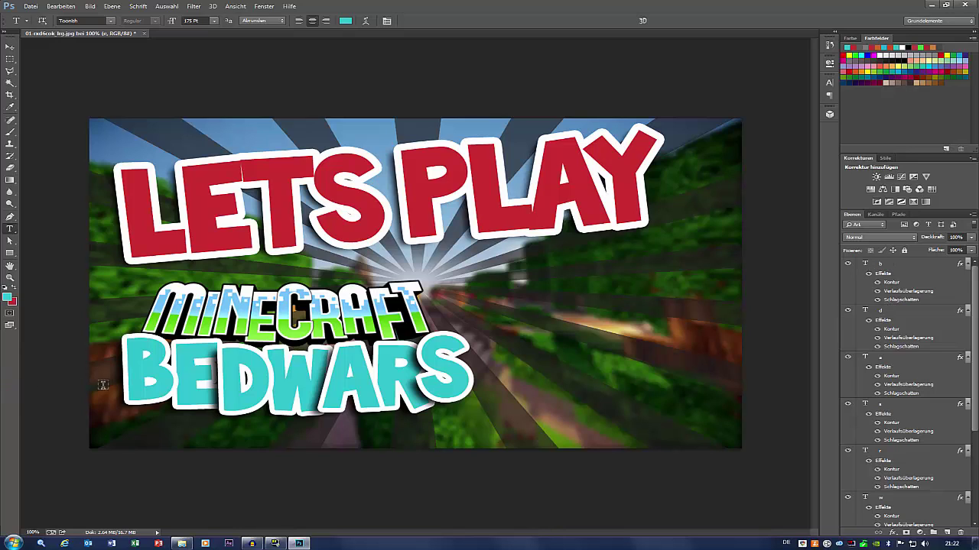
pyautogui.click(172, 405)
pyautogui.moveTo(245, 438)
pyautogui.mouseDown()
pyautogui.moveTo(267, 440)
pyautogui.moveTo(172, 442)
pyautogui.mouseUp()
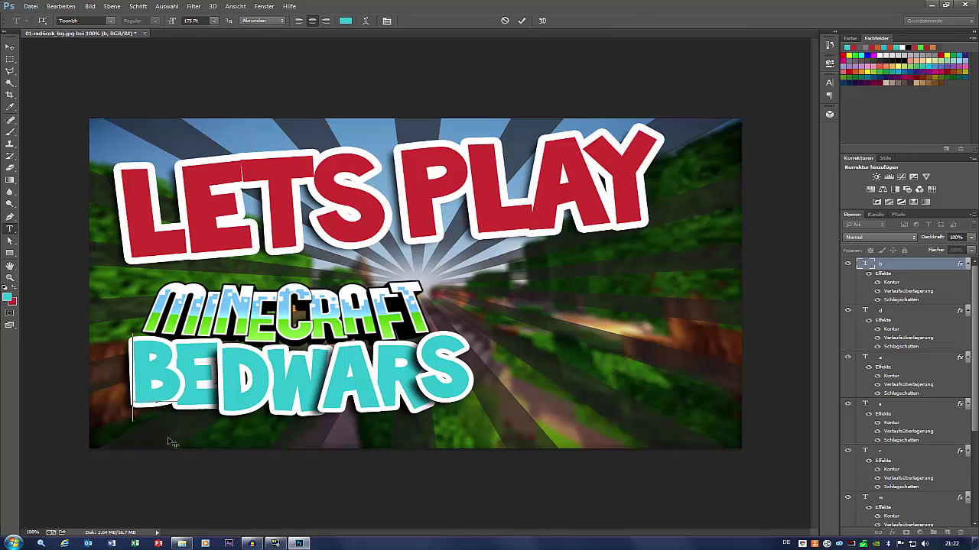
pyautogui.moveTo(172, 442); pyautogui.dragTo(169, 443)
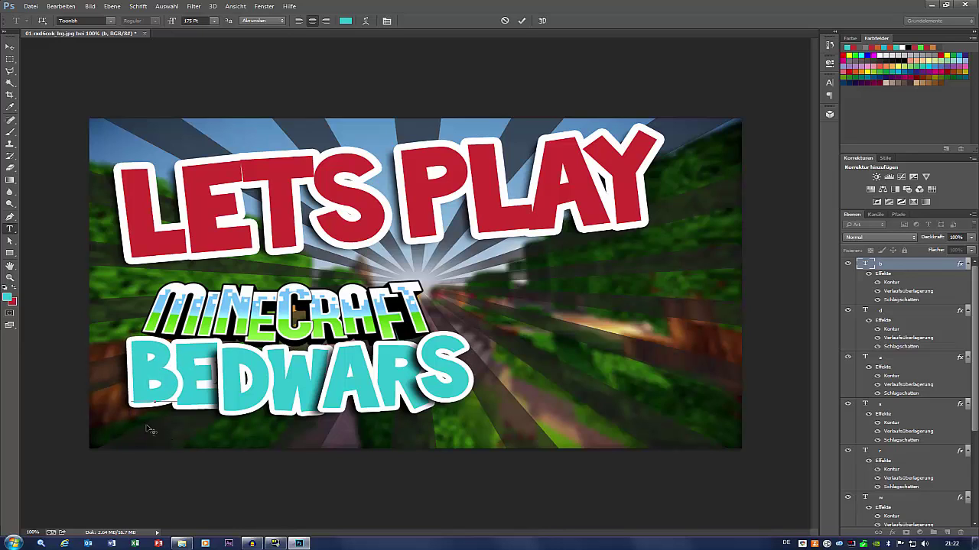
pyautogui.moveTo(162, 441)
pyautogui.mouseDown()
pyautogui.moveTo(170, 446)
pyautogui.moveTo(161, 446)
pyautogui.mouseUp()
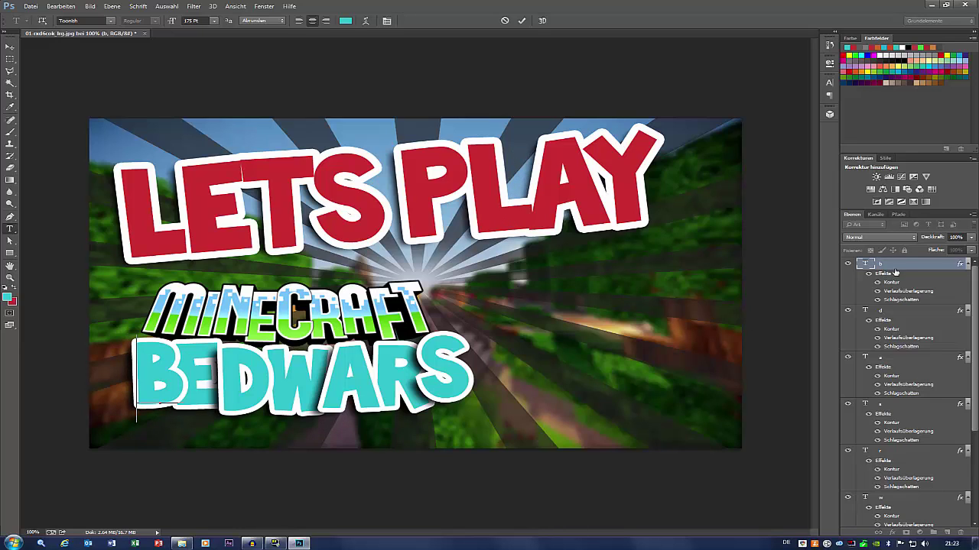
pyautogui.click(522, 21)
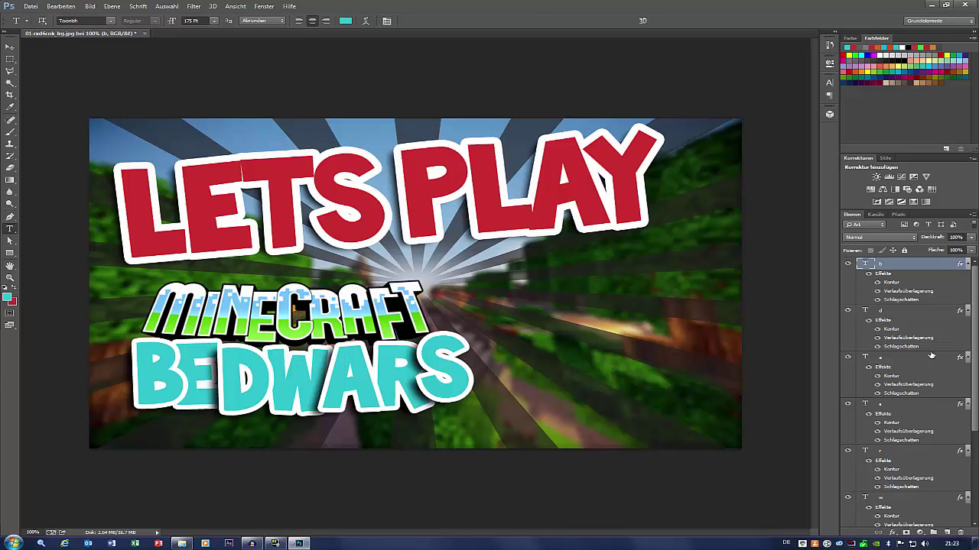
pyautogui.keyDown('ctrl'); pyautogui.click(896, 267); pyautogui.keyUp('ctrl')
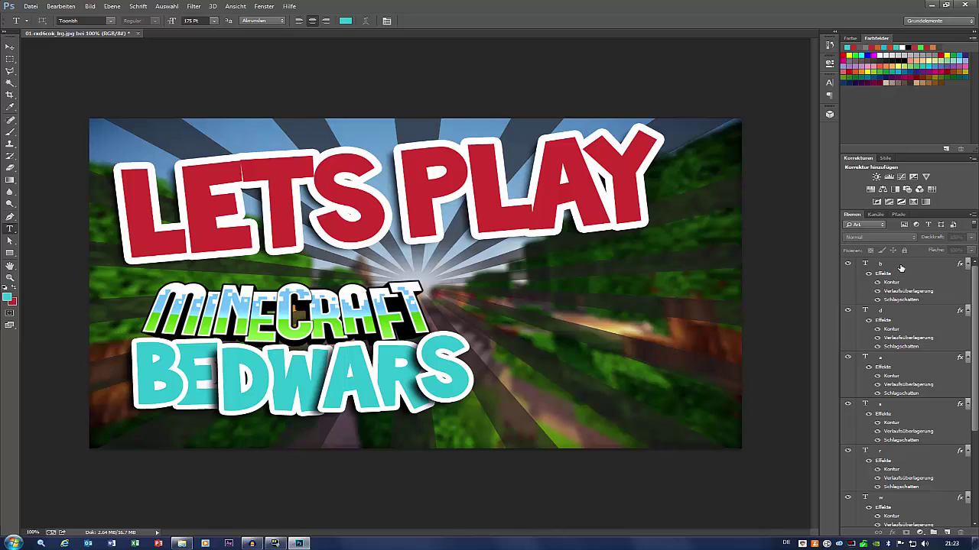
# Step: Select the b, d, r, w and e letter layers of BEDWARS together
pyautogui.click(901, 267)
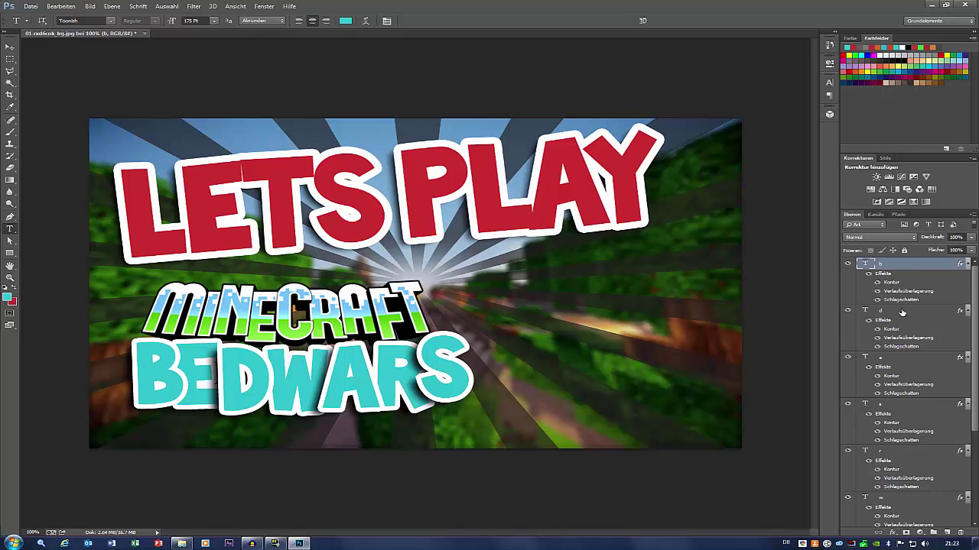
pyautogui.keyDown('ctrl'); pyautogui.click(902, 312); pyautogui.keyUp('ctrl')
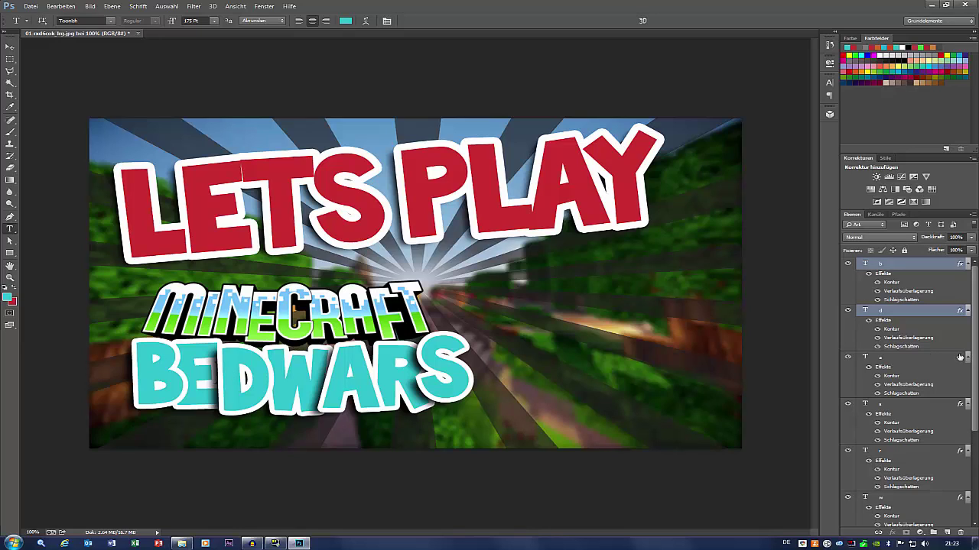
pyautogui.scroll(-2, 932, 360)
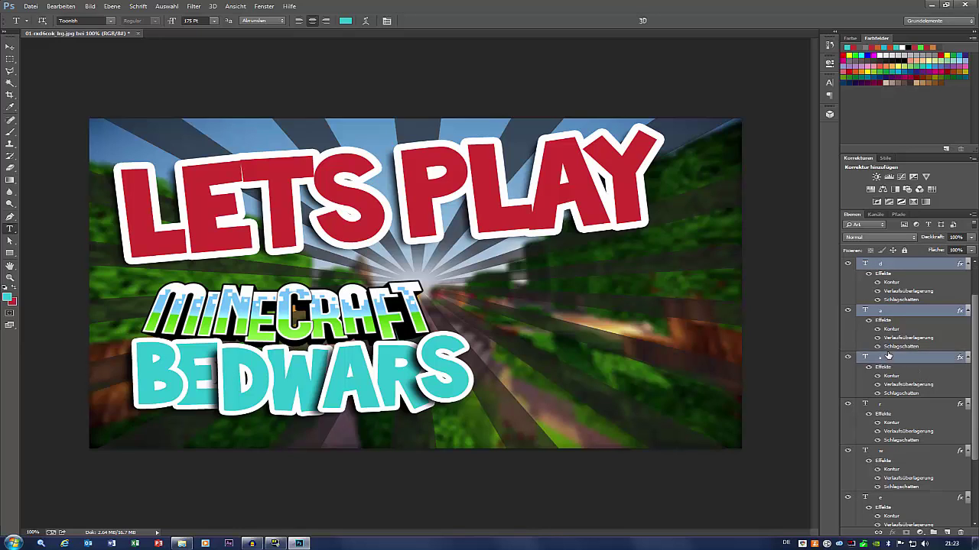
pyautogui.keyDown('ctrl'); pyautogui.click(892, 361); pyautogui.keyUp('ctrl')
pyautogui.scroll(-1, 888, 365)
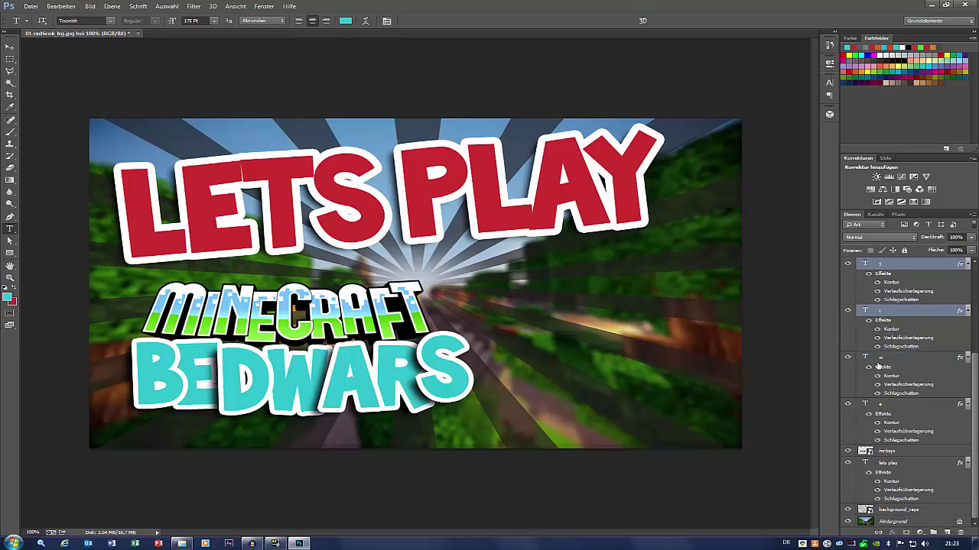
pyautogui.keyDown('ctrl'); pyautogui.click(881, 373); pyautogui.keyUp('ctrl')
pyautogui.keyDown('ctrl'); pyautogui.click(886, 403); pyautogui.keyUp('ctrl')
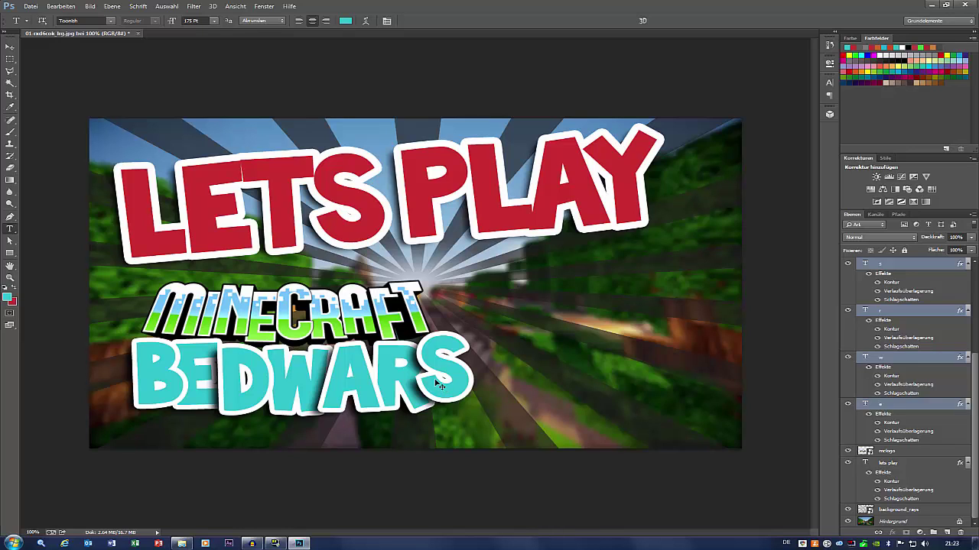
# Step: Scale the BEDWARS lettering to about 93%, shift it slightly up, and commit
pyautogui.hotkey('ctrl', 't')
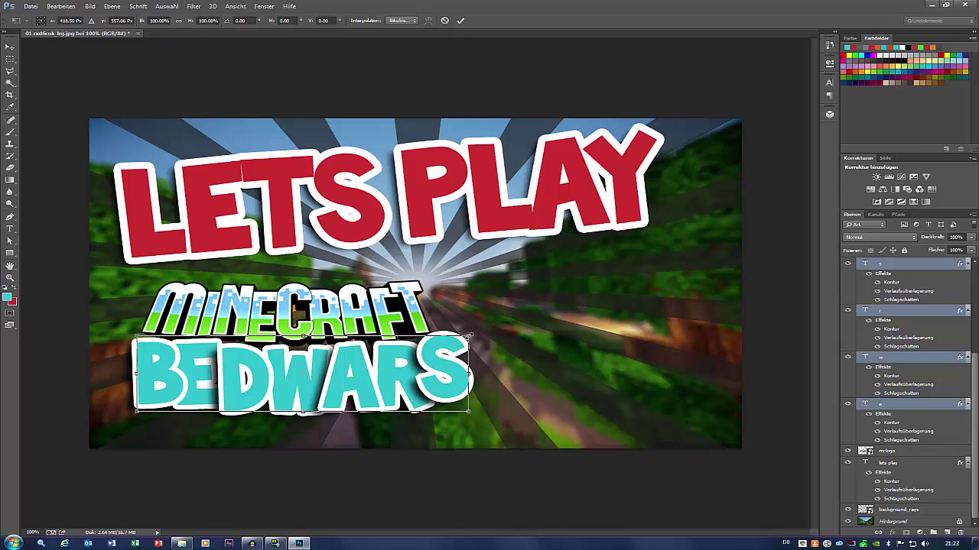
pyautogui.moveTo(468, 336); pyautogui.dragTo(453, 344)
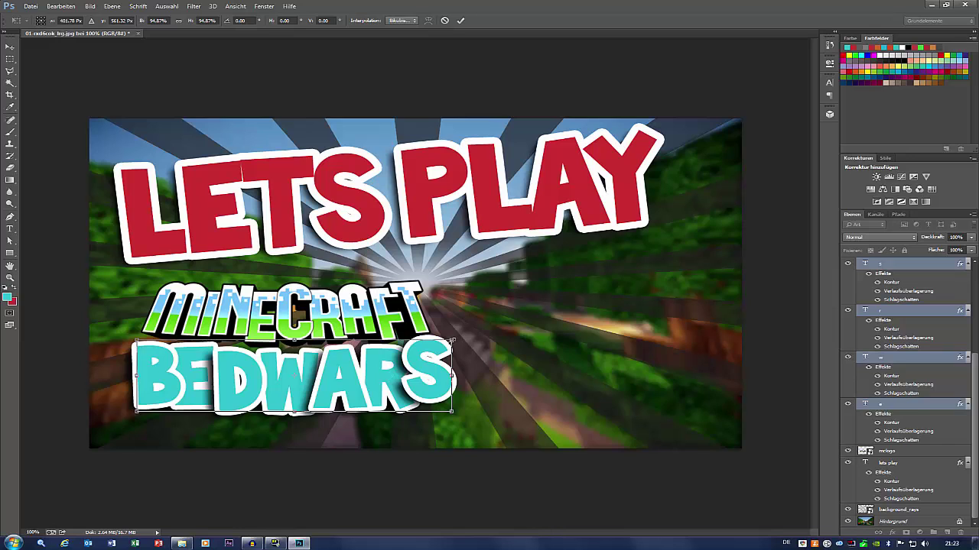
pyautogui.moveTo(453, 342); pyautogui.dragTo(447, 343)
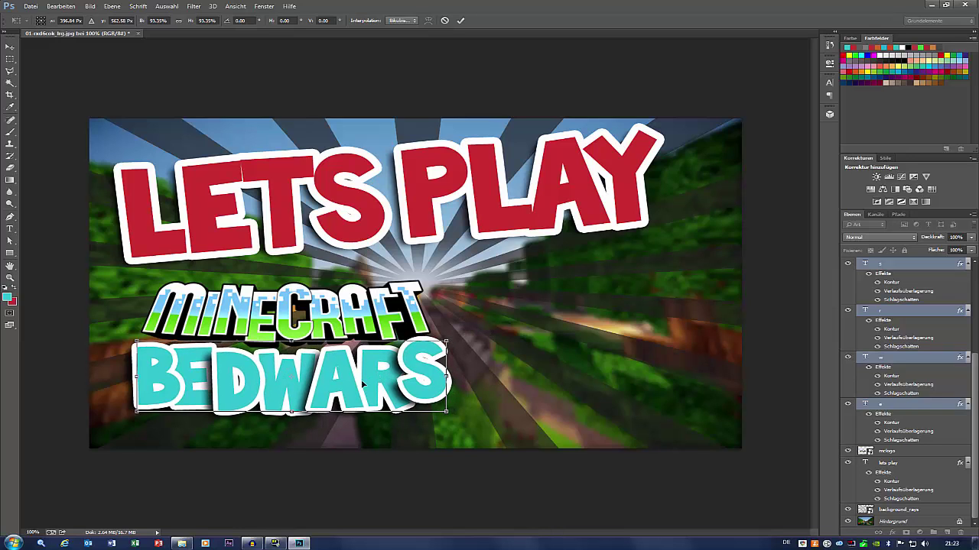
pyautogui.moveTo(320, 391); pyautogui.dragTo(322, 386)
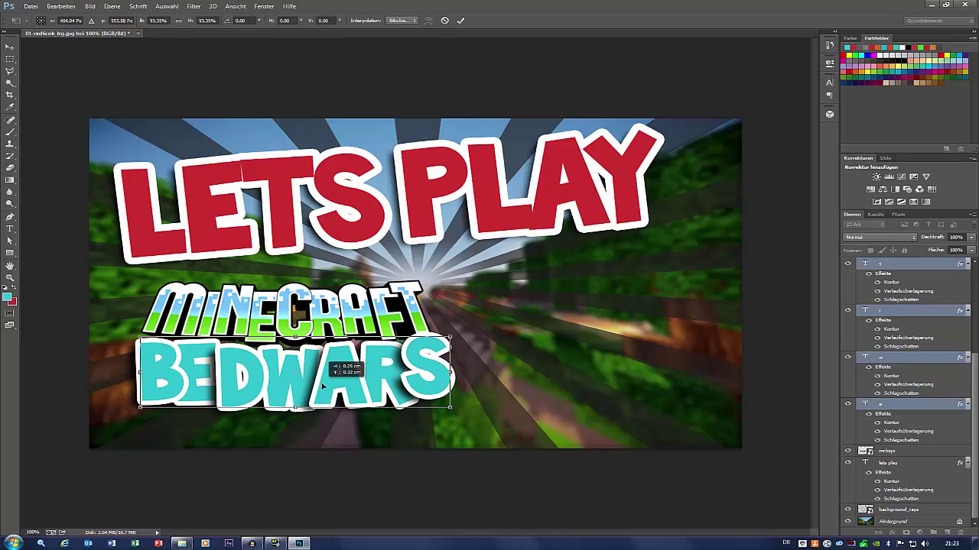
pyautogui.moveTo(320, 387); pyautogui.dragTo(320, 386)
pyautogui.click(460, 22)
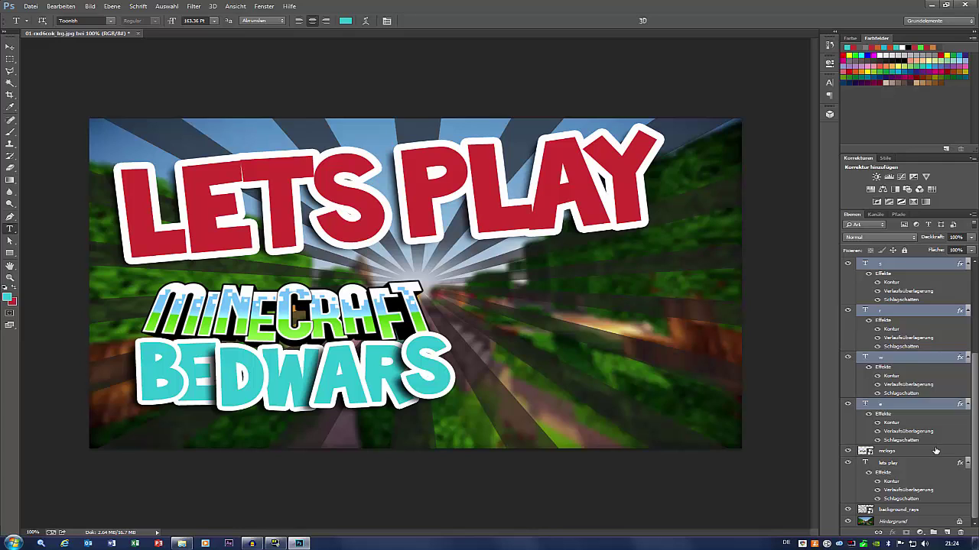
# Step: Move mclogo to the top and give it a drop shadow with distance, spread, size 20
pyautogui.moveTo(935, 451); pyautogui.dragTo(928, 254)
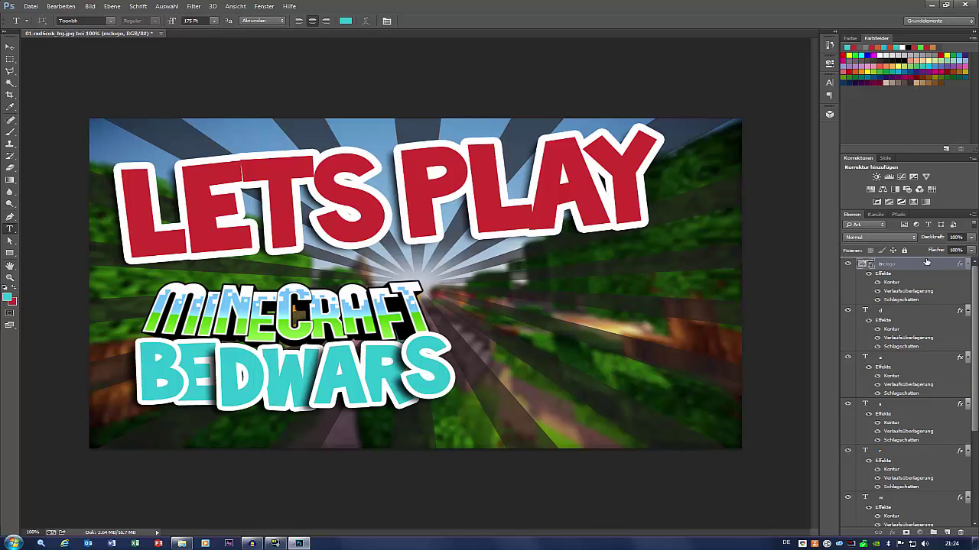
pyautogui.moveTo(925, 260); pyautogui.dragTo(926, 261)
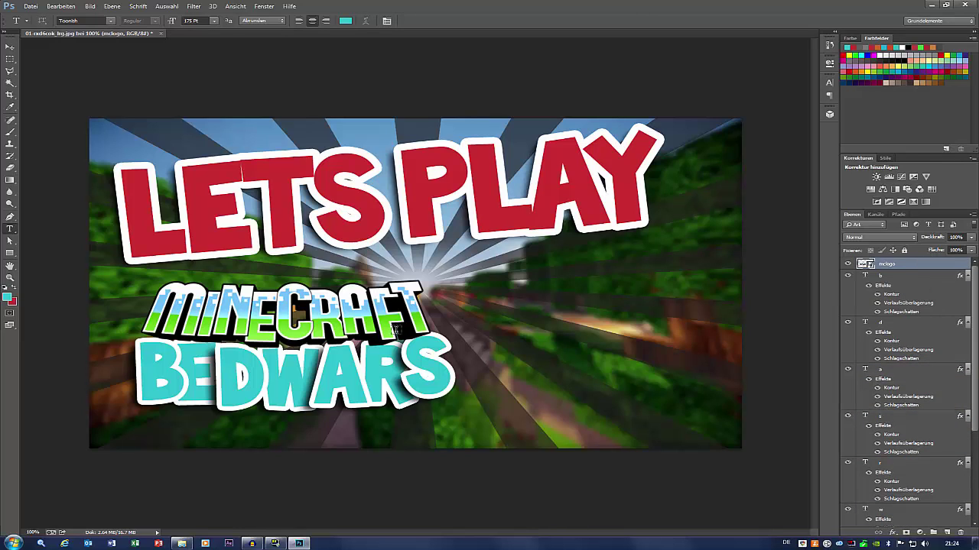
pyautogui.doubleClick(940, 265)
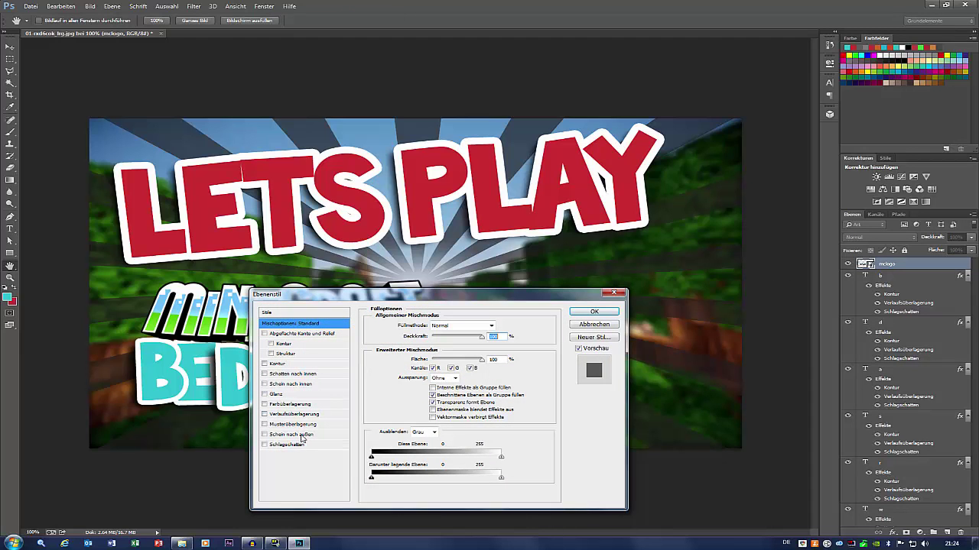
pyautogui.click(312, 446)
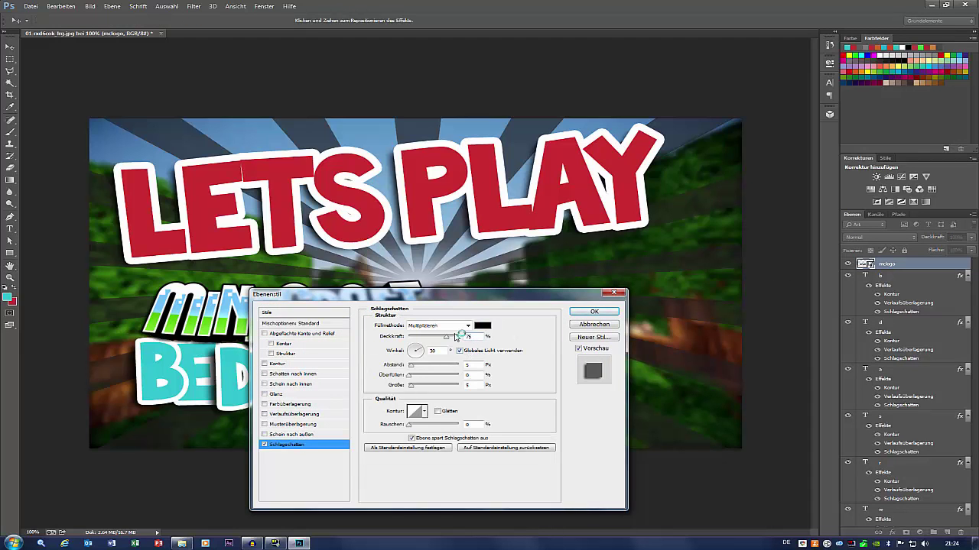
pyautogui.moveTo(457, 338); pyautogui.dragTo(454, 338)
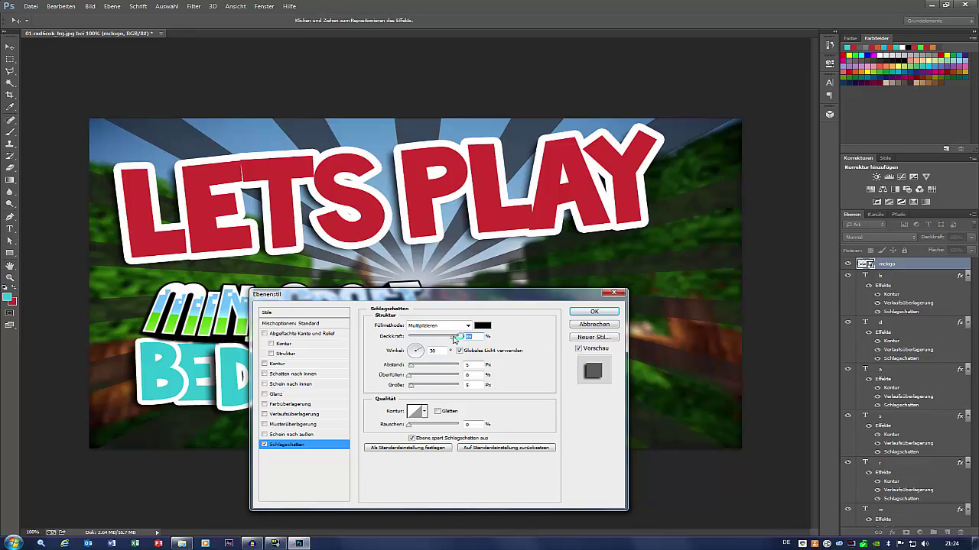
pyautogui.write('20')
pyautogui.press('Tab')
pyautogui.write('20')
pyautogui.press('Tab')
pyautogui.write('20')
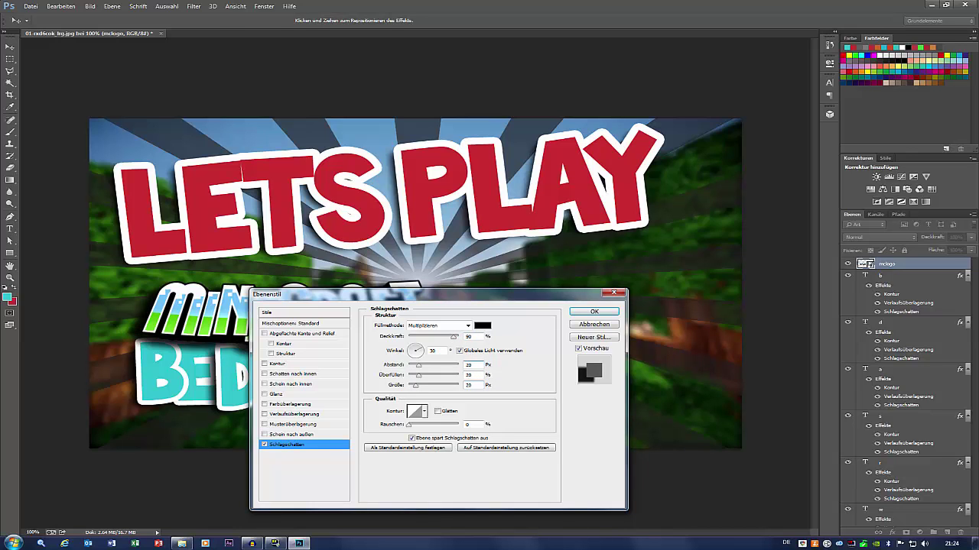
pyautogui.press('Return')
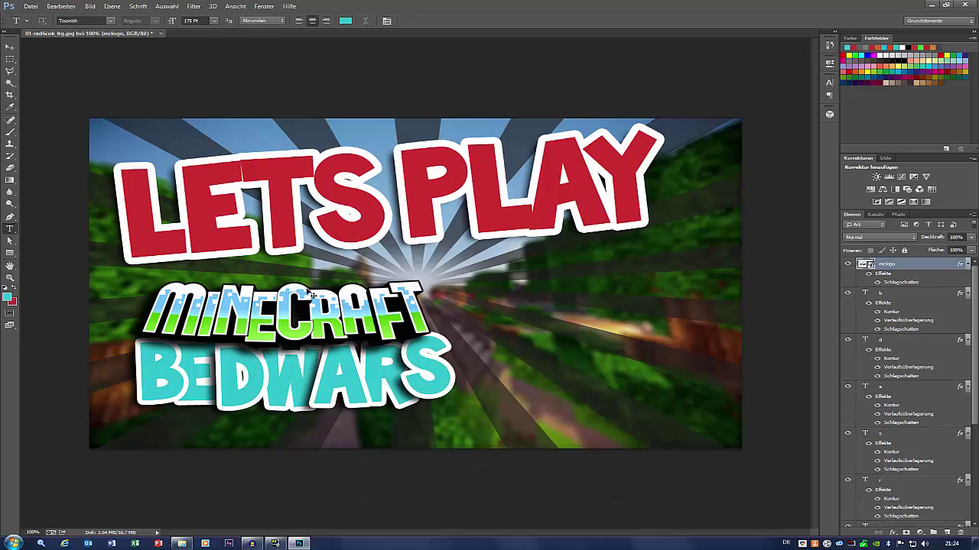
# Step: Move the MINECRAFT logo about 10 px right and 11 px up, and commit
pyautogui.hotkey('ctrl', 't')
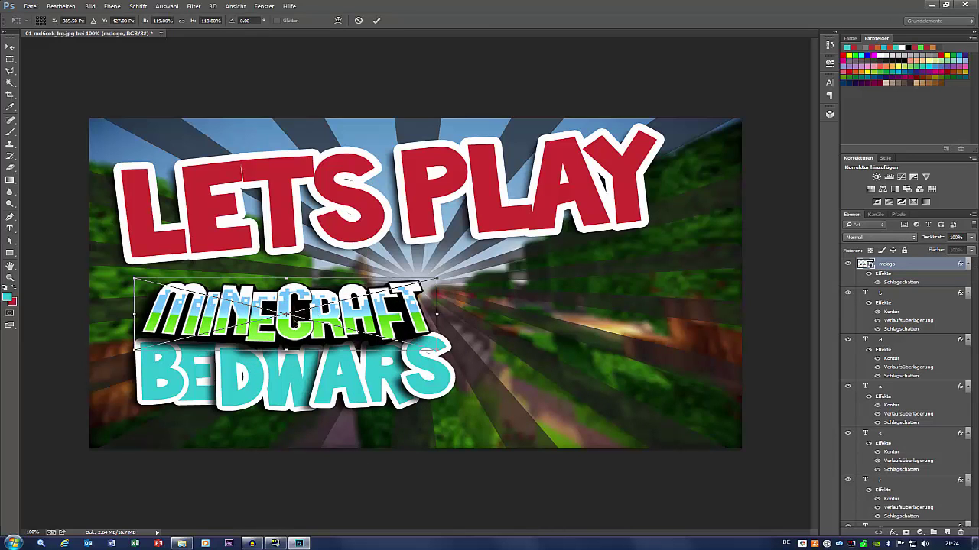
pyautogui.moveTo(295, 328); pyautogui.dragTo(302, 320)
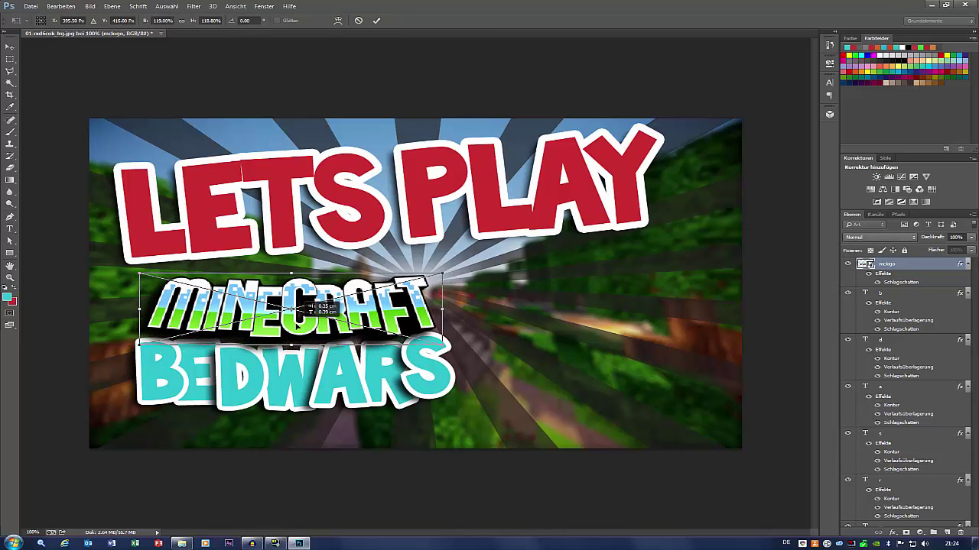
pyautogui.click(377, 20)
pyautogui.press('t')
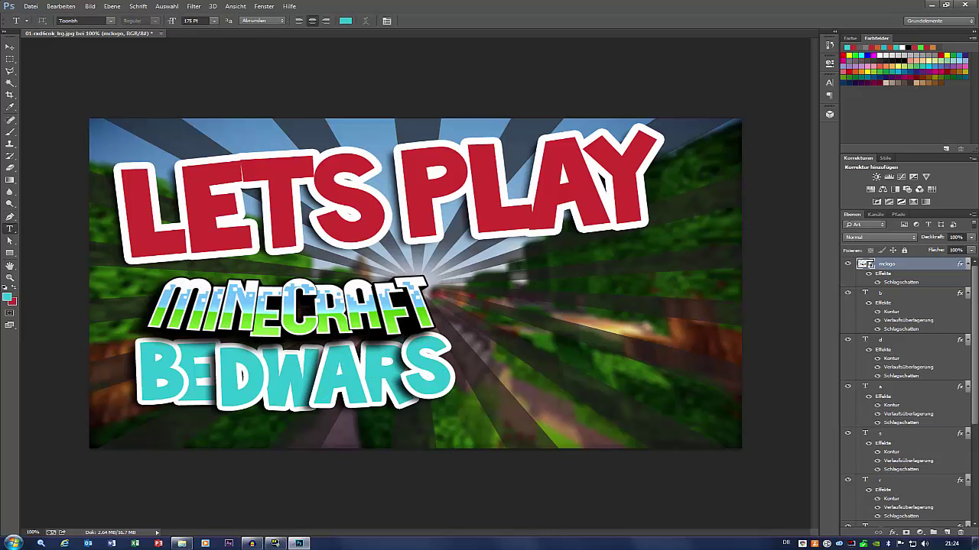
# Step: Drag the ZANYYY skin from D: > Bilder 2 > Skins onto the Photoshop canvas
pyautogui.click(182, 544)
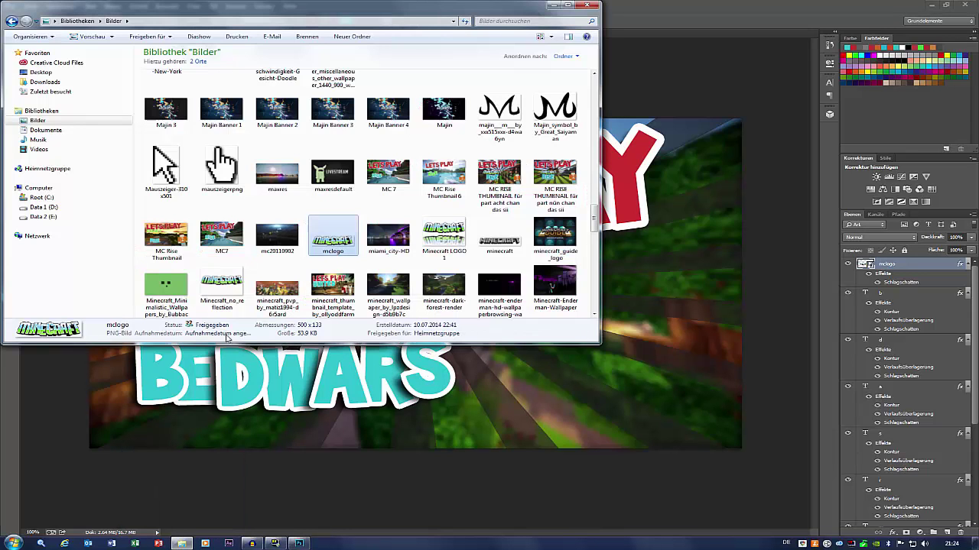
pyautogui.click(55, 209)
pyautogui.doubleClick(170, 94)
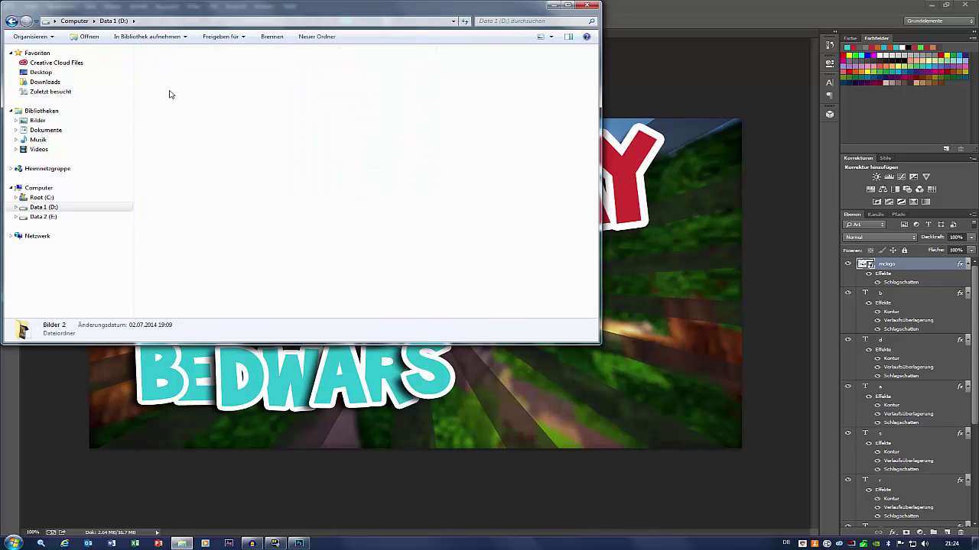
pyautogui.doubleClick(446, 74)
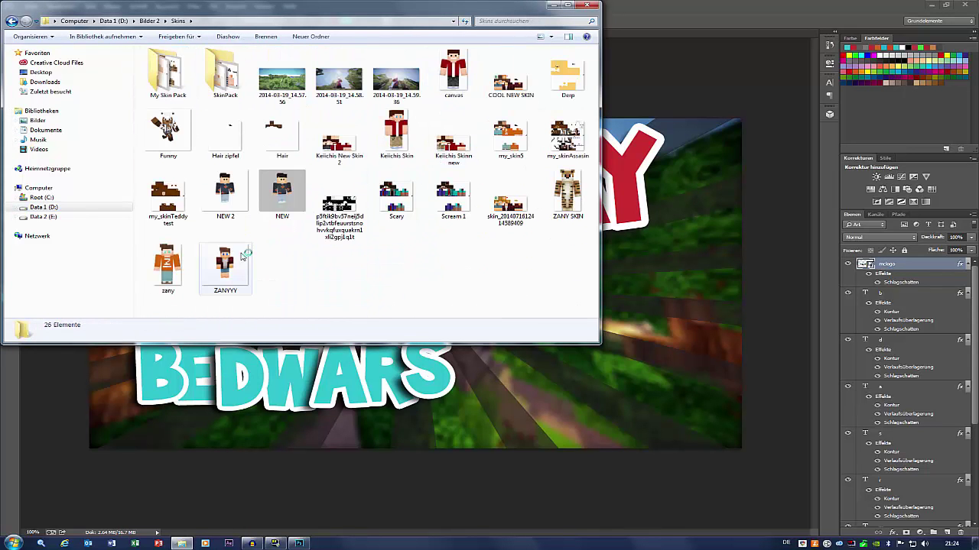
pyautogui.moveTo(243, 256); pyautogui.dragTo(667, 347)
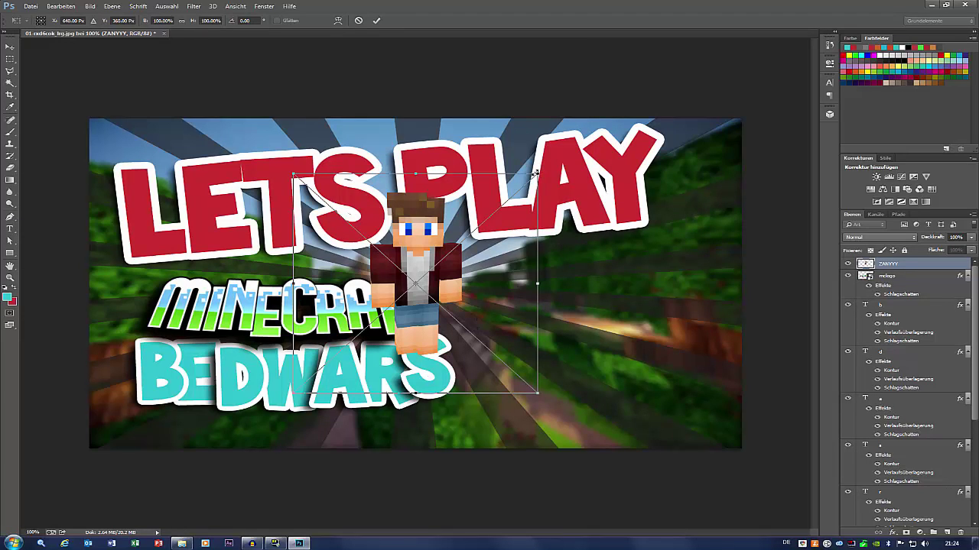
# Step: Enlarge the skin to 117.5%, tilt it about -3.6° and place it bottom right
pyautogui.moveTo(535, 175); pyautogui.dragTo(583, 136)
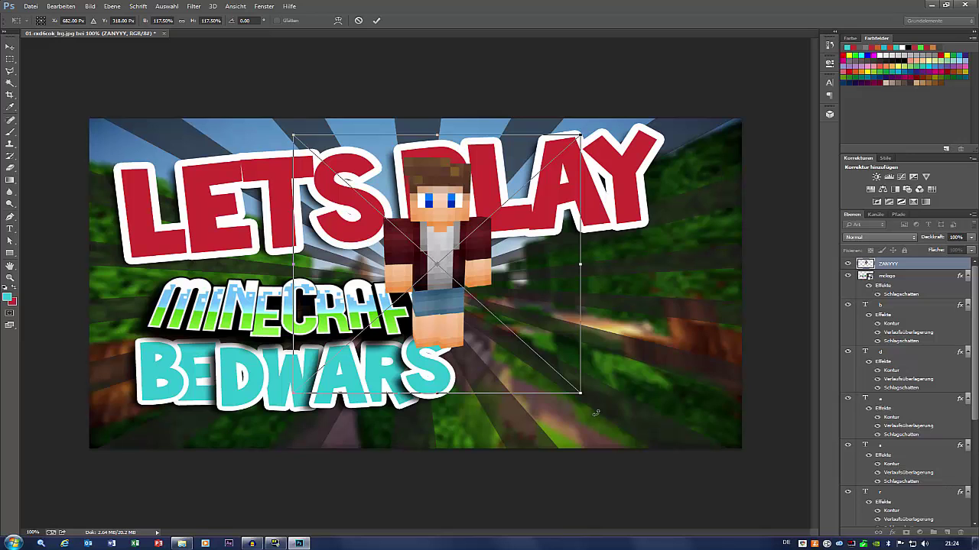
pyautogui.moveTo(596, 414); pyautogui.dragTo(604, 403)
pyautogui.moveTo(496, 362)
pyautogui.mouseDown()
pyautogui.moveTo(676, 451)
pyautogui.moveTo(748, 470)
pyautogui.mouseUp()
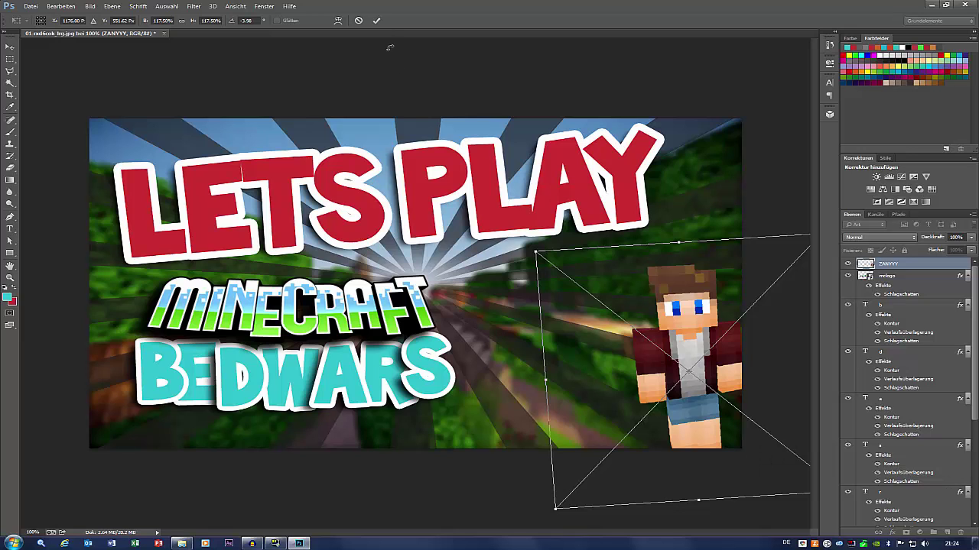
pyautogui.click(377, 22)
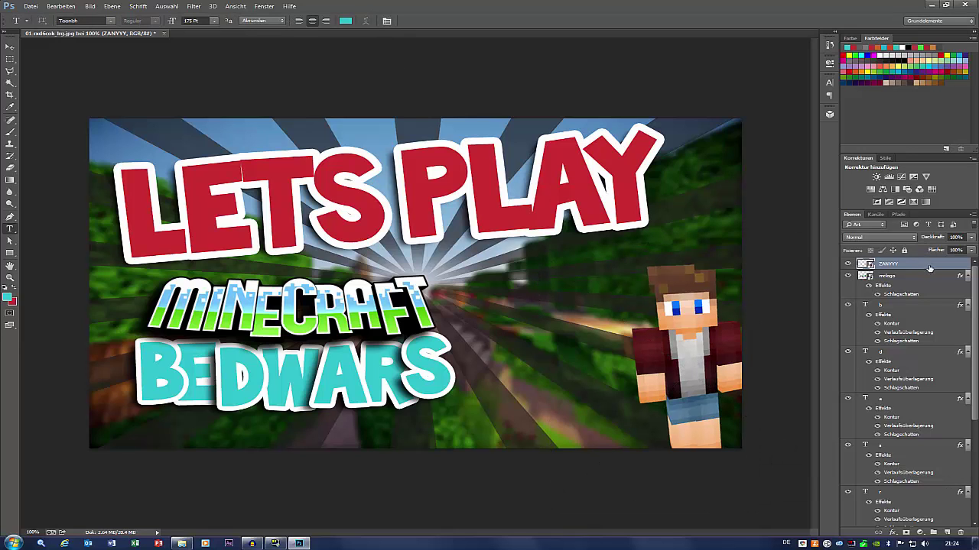
# Step: Give the ZANYYY skin layer a stroke and a 90% drop shadow with distance, spread and size 20
pyautogui.doubleClick(934, 267)
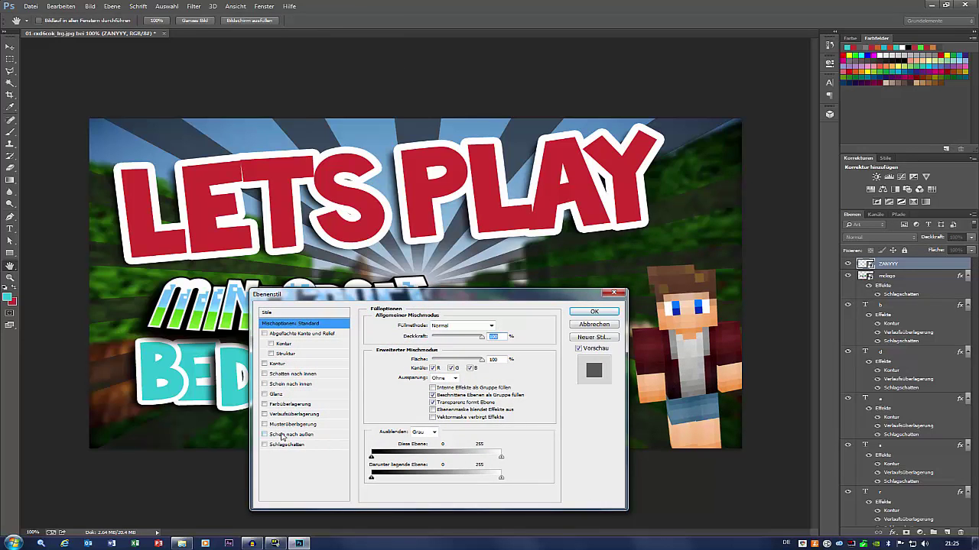
pyautogui.click(290, 364)
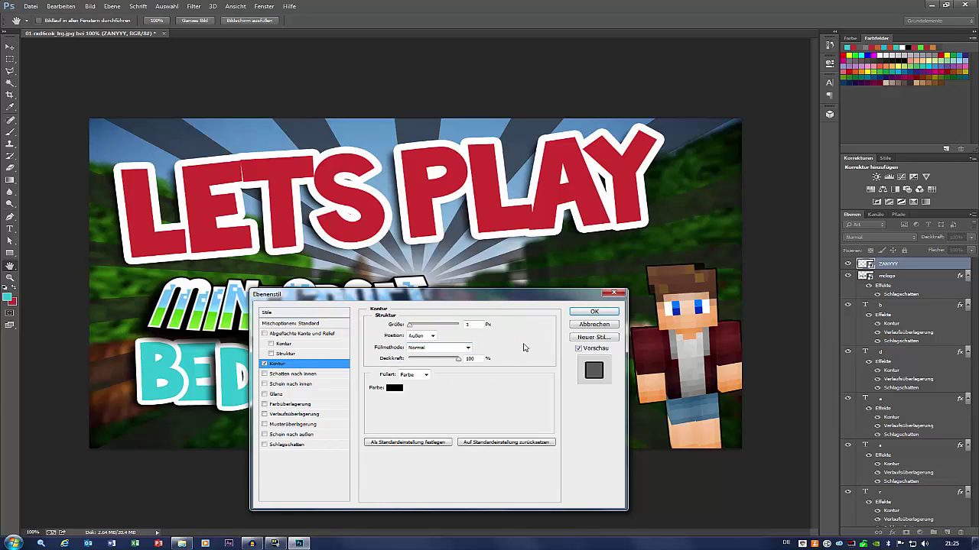
pyautogui.click(291, 445)
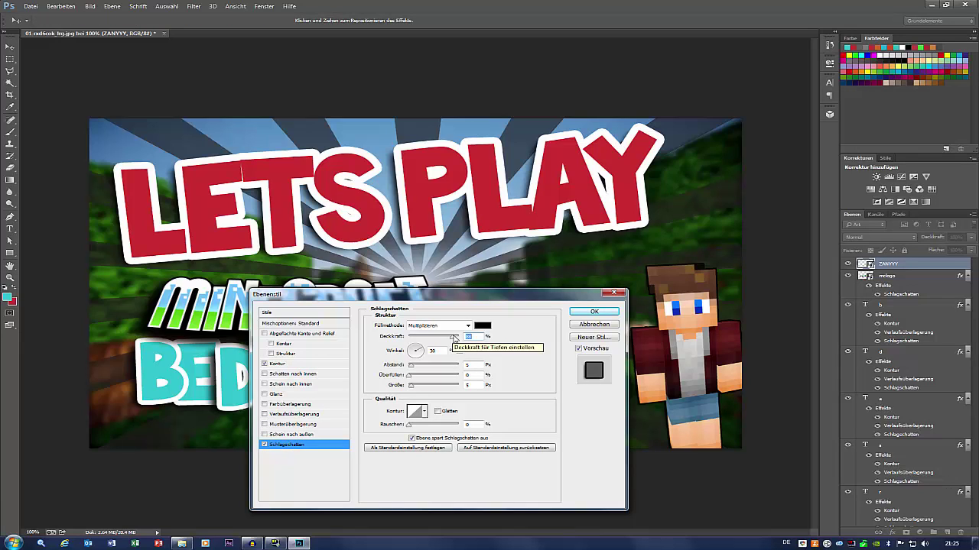
pyautogui.doubleClick(467, 365)
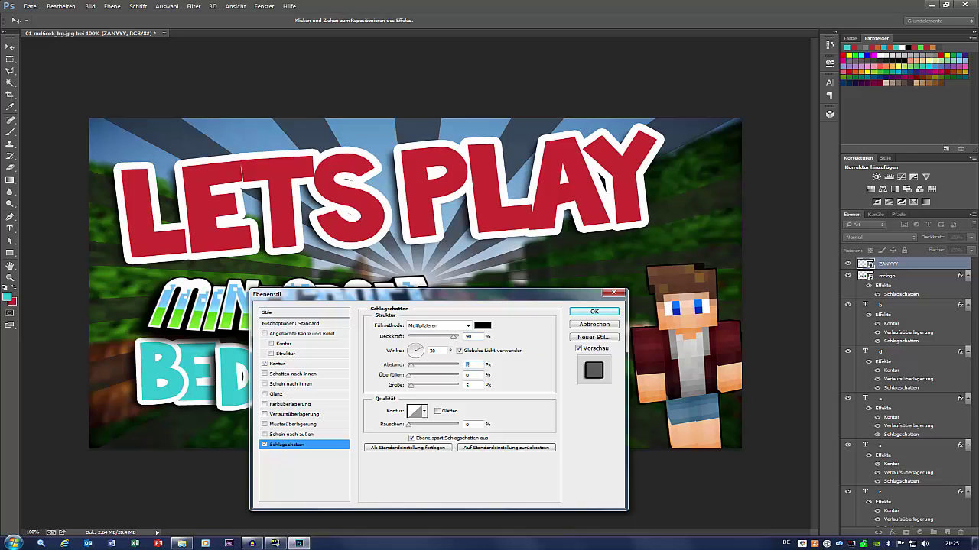
pyautogui.write('20')
pyautogui.press('Tab')
pyautogui.write('20')
pyautogui.press('Tab')
pyautogui.write('20')
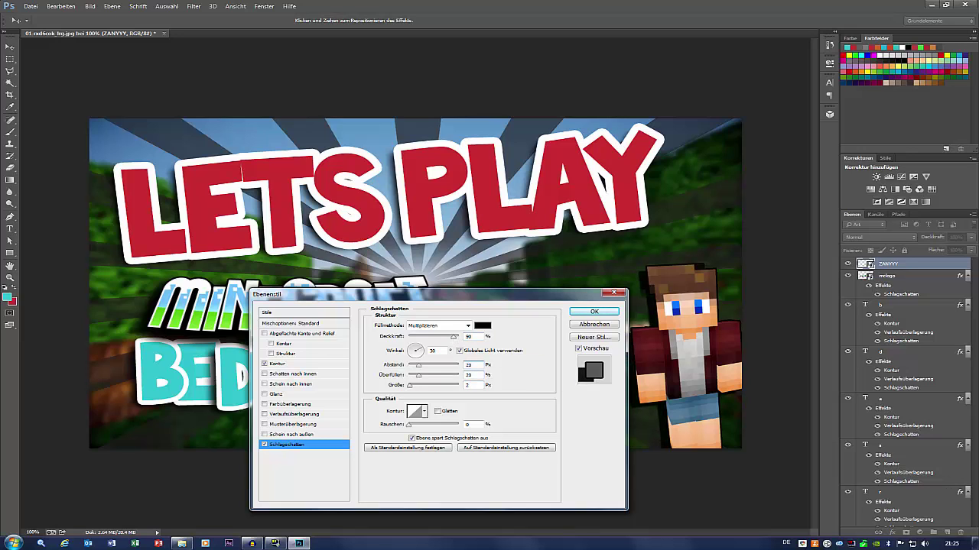
pyautogui.press('Return')
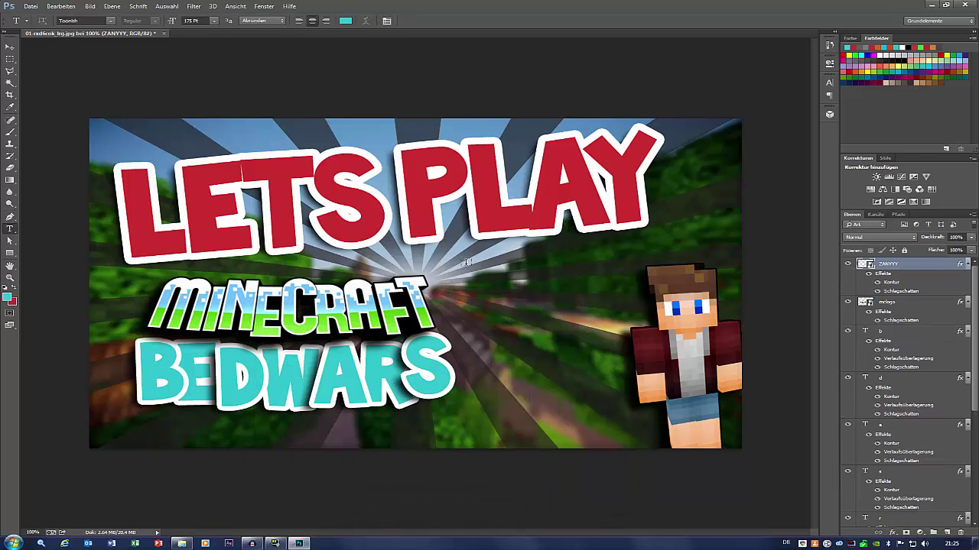
# Step: Save the thumbnail as JPEG over THUMBNAIL BEDWARS.jpg, confirming the overwrite
pyautogui.click(31, 7)
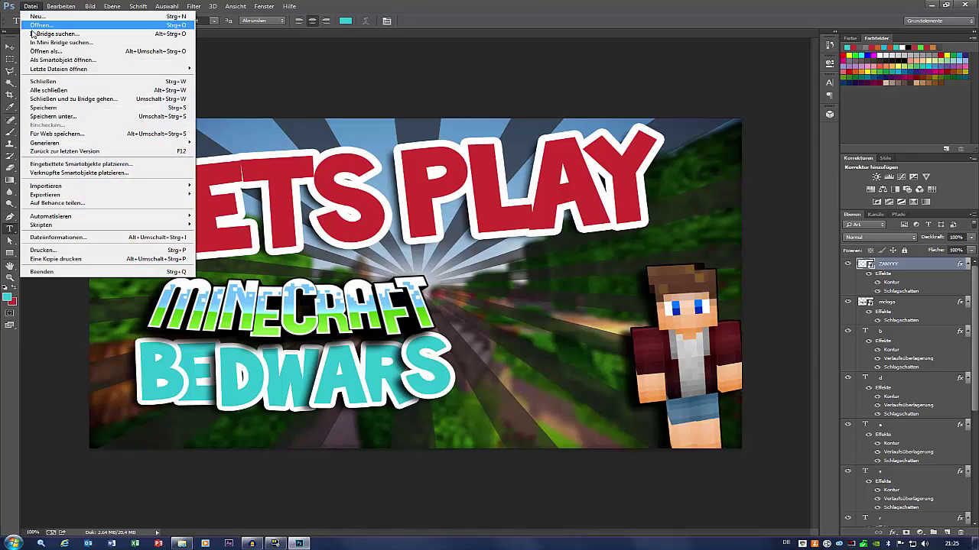
pyautogui.click(53, 116)
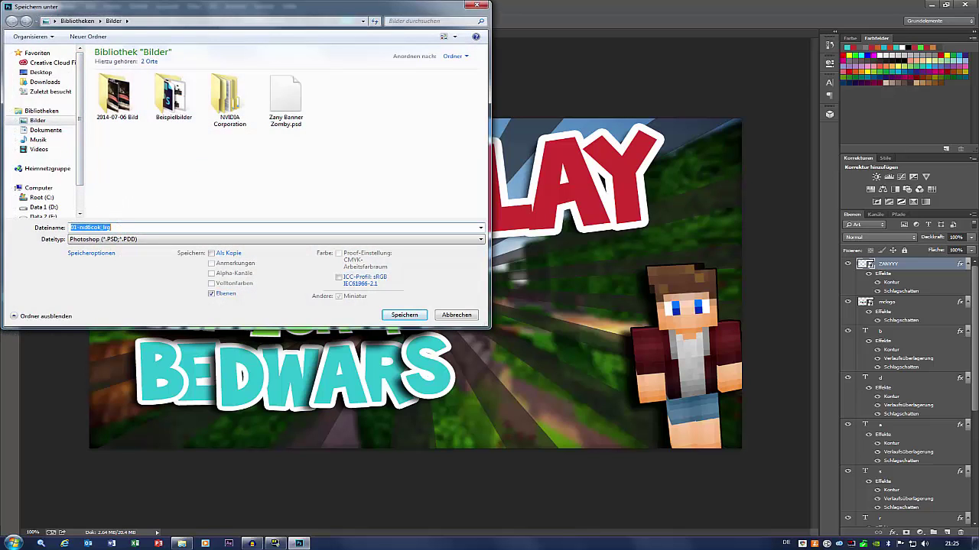
pyautogui.write('THUM')
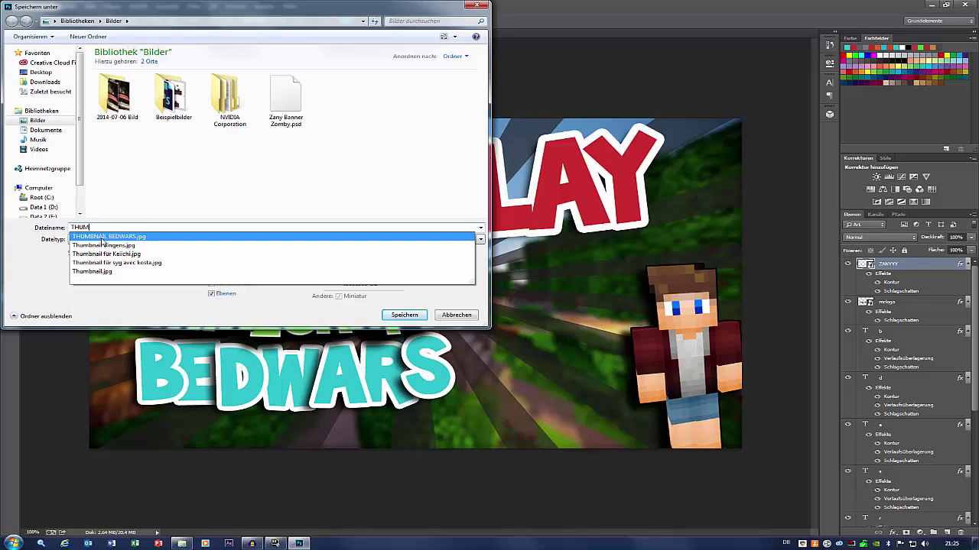
pyautogui.click(104, 238)
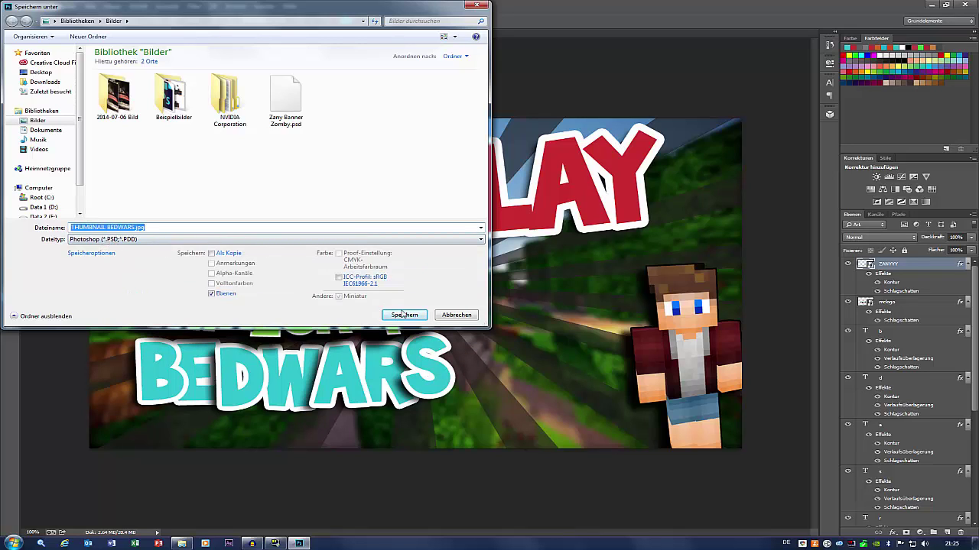
pyautogui.click(139, 240)
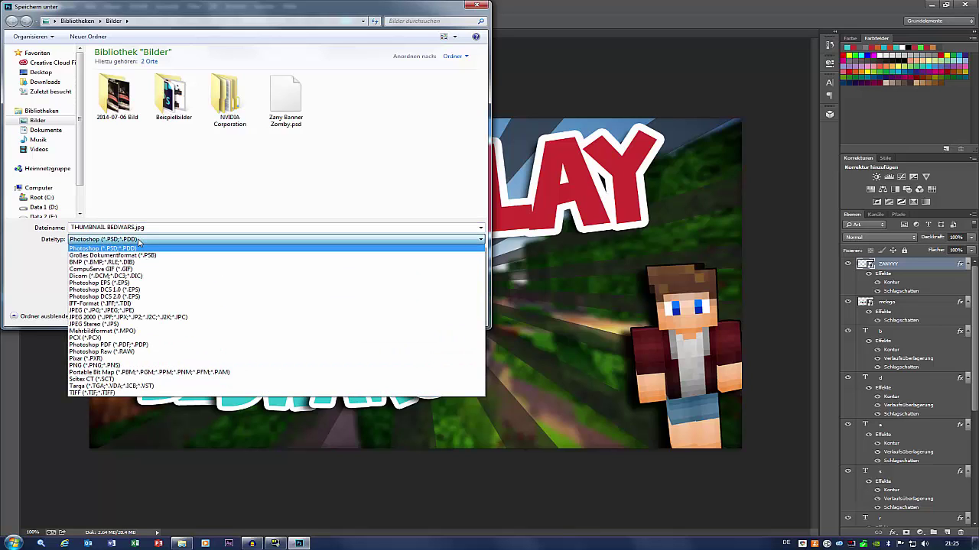
pyautogui.click(122, 241)
pyautogui.click(128, 242)
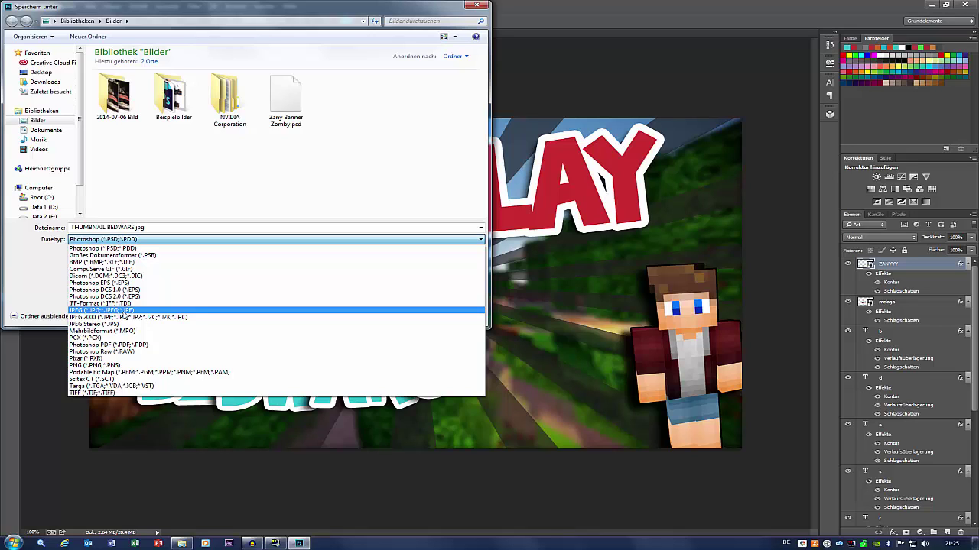
pyautogui.click(128, 312)
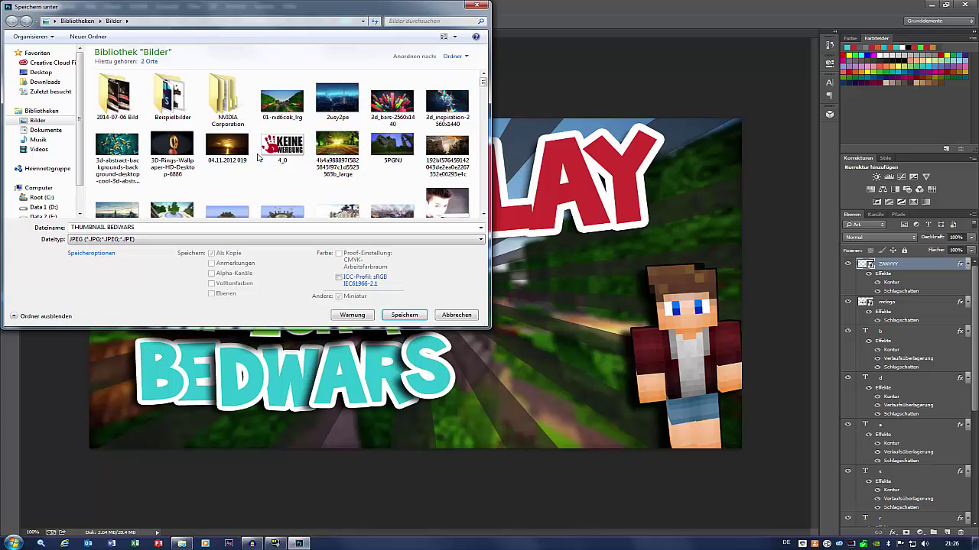
pyautogui.click(406, 317)
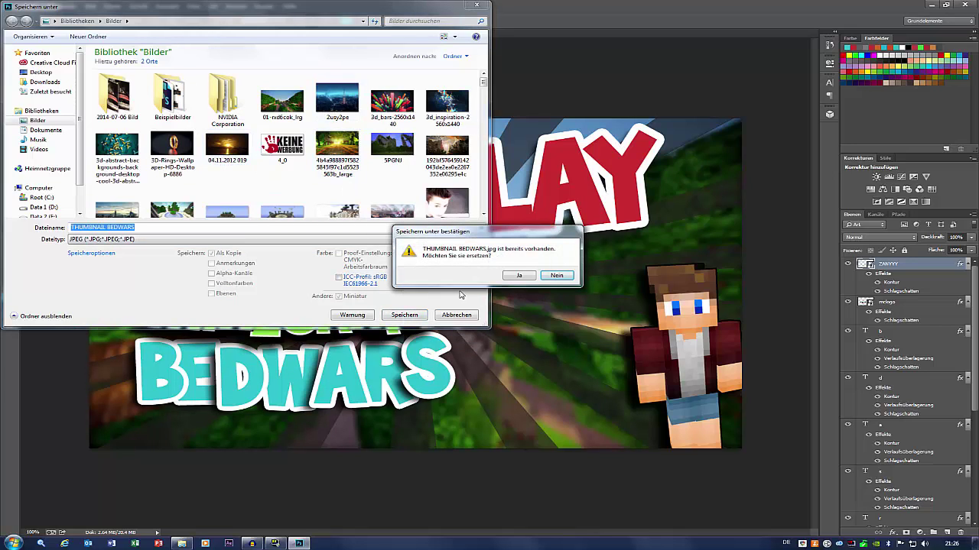
pyautogui.click(520, 276)
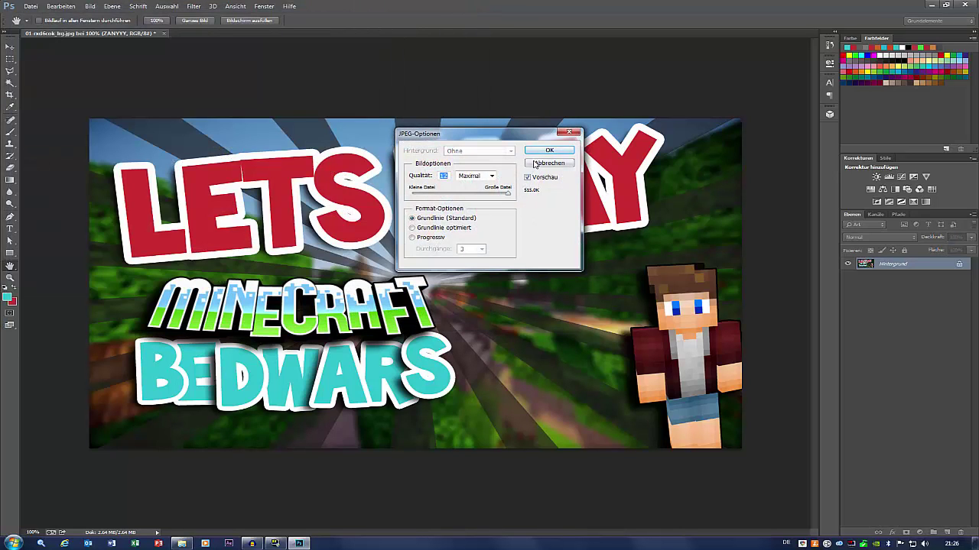
# Step: Accept the JPEG options, then add the mclogo and b layers to the selection
pyautogui.click(535, 165)
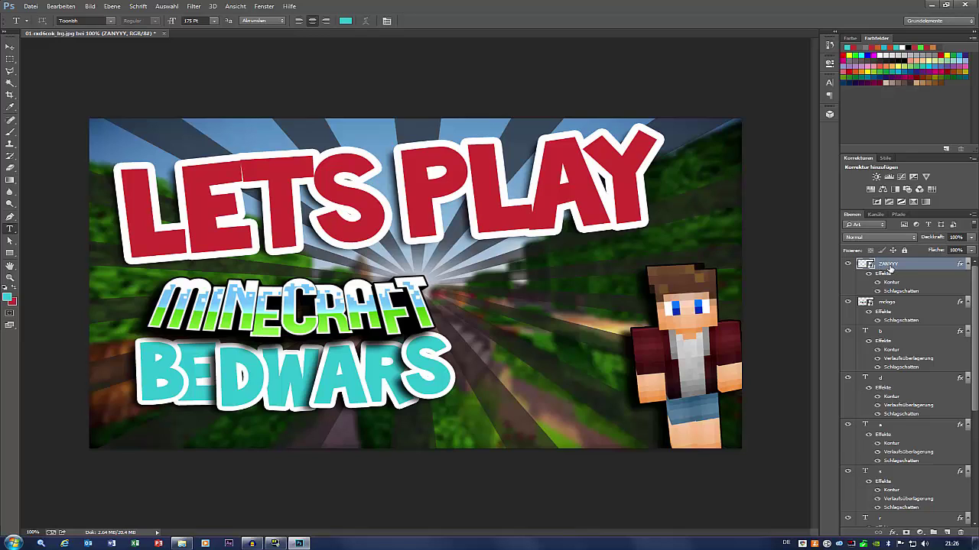
pyautogui.keyDown('shift'); pyautogui.click(908, 305); pyautogui.keyUp('shift')
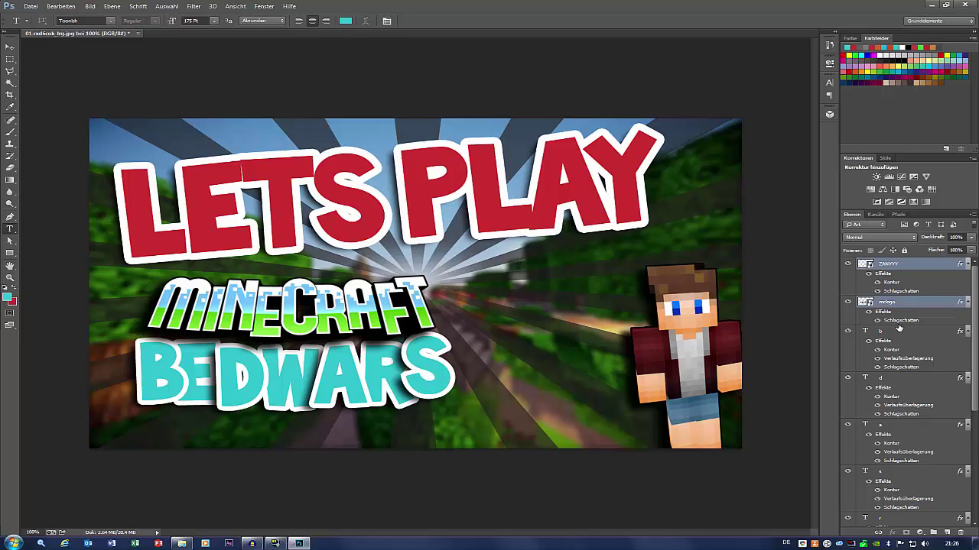
pyautogui.scroll(-1, 900, 327)
pyautogui.keyDown('shift'); pyautogui.click(891, 321); pyautogui.keyUp('shift')
# Step: Add the d, a, s, r, w letter layers and the lets play layer to the selection
pyautogui.keyDown('shift'); pyautogui.click(887, 339); pyautogui.keyUp('shift')
pyautogui.scroll(-1, 887, 340)
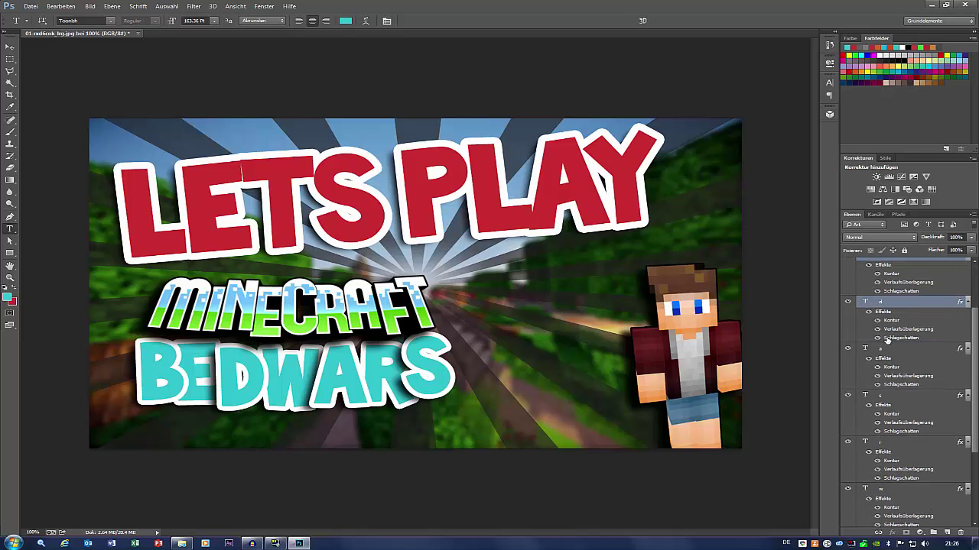
pyautogui.scroll(-1, 887, 348)
pyautogui.keyDown('shift'); pyautogui.click(887, 348); pyautogui.keyUp('shift')
pyautogui.keyDown('shift'); pyautogui.click(887, 356); pyautogui.keyUp('shift')
pyautogui.scroll(-1, 887, 356)
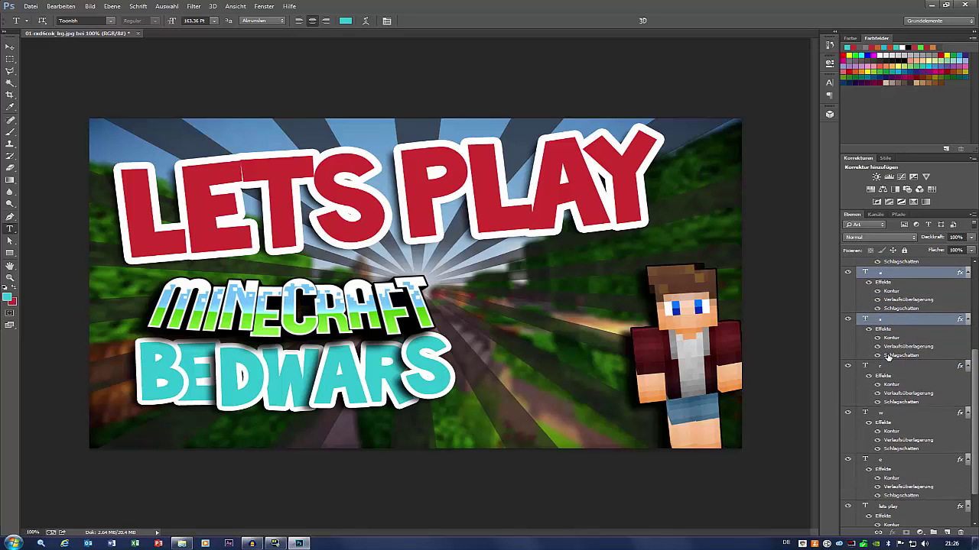
pyautogui.keyDown('shift'); pyautogui.click(887, 366); pyautogui.keyUp('shift')
pyautogui.scroll(-1, 886, 367)
pyautogui.scroll(-1, 887, 383)
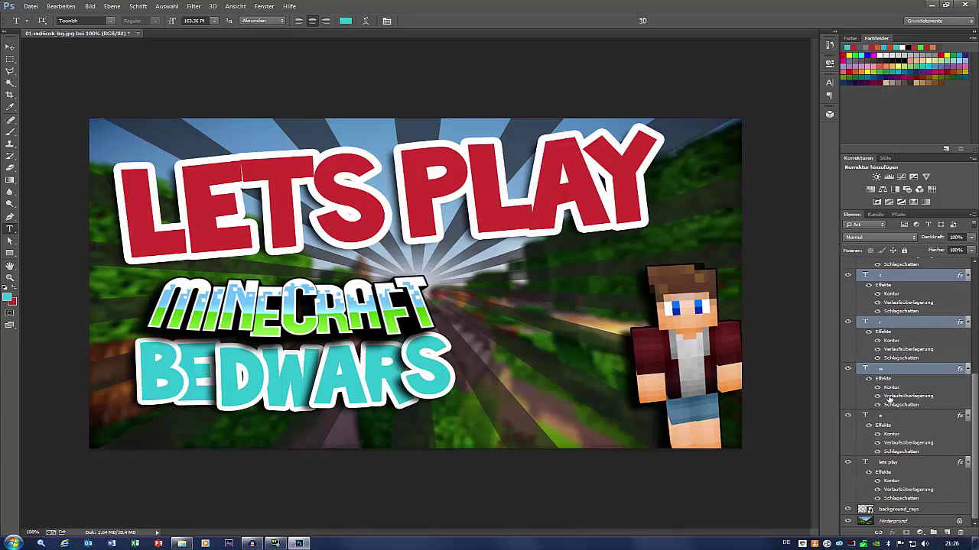
pyautogui.keyDown('shift'); pyautogui.click(886, 417); pyautogui.keyUp('shift')
pyautogui.keyDown('shift'); pyautogui.click(887, 368); pyautogui.keyUp('shift')
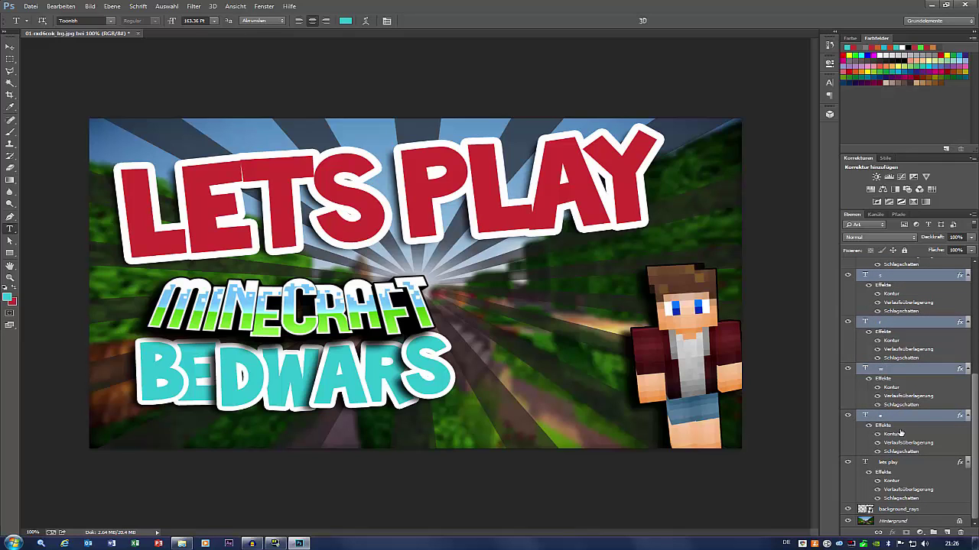
pyautogui.keyDown('shift'); pyautogui.click(898, 464); pyautogui.keyUp('shift')
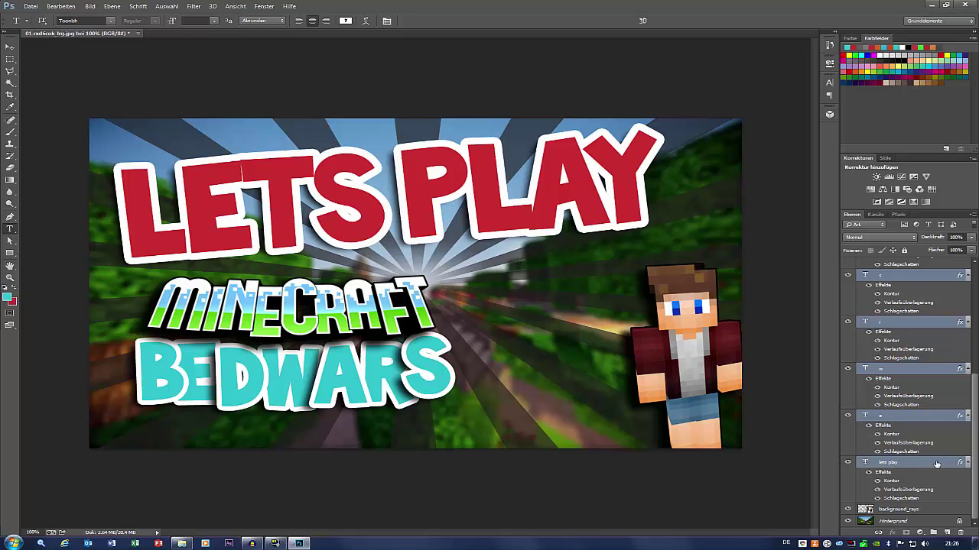
# Step: Rasterize all the selected text layers
pyautogui.rightClick(936, 464)
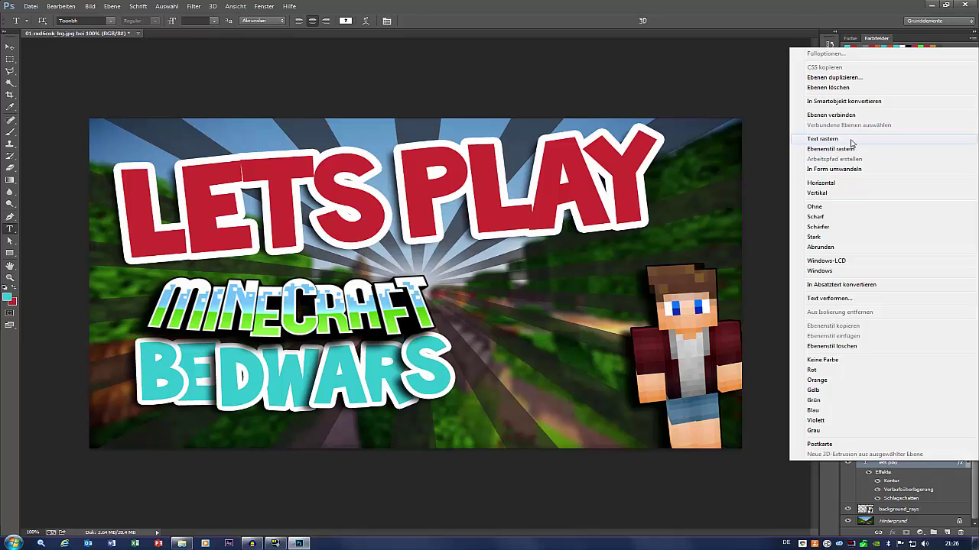
pyautogui.click(851, 141)
pyautogui.scroll(-2, 896, 398)
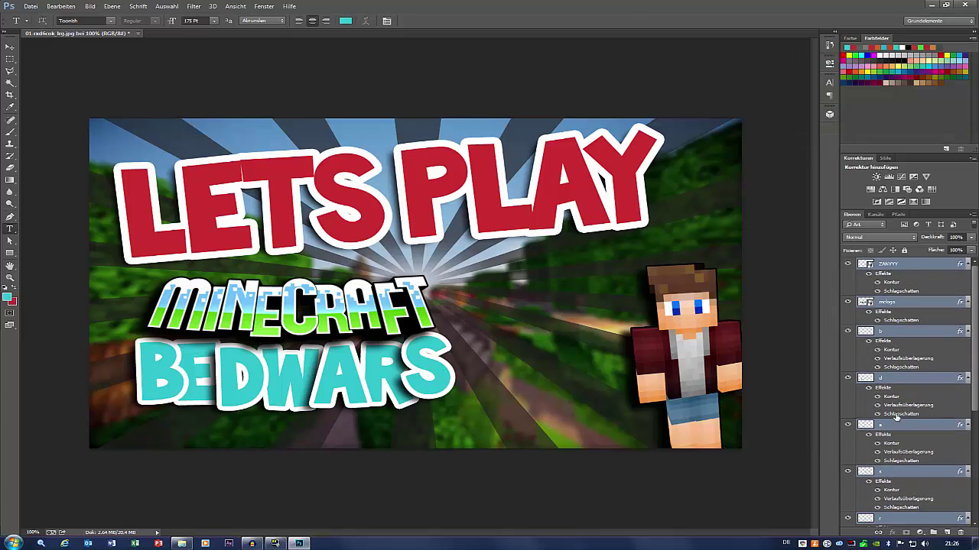
pyautogui.scroll(-3, 887, 383)
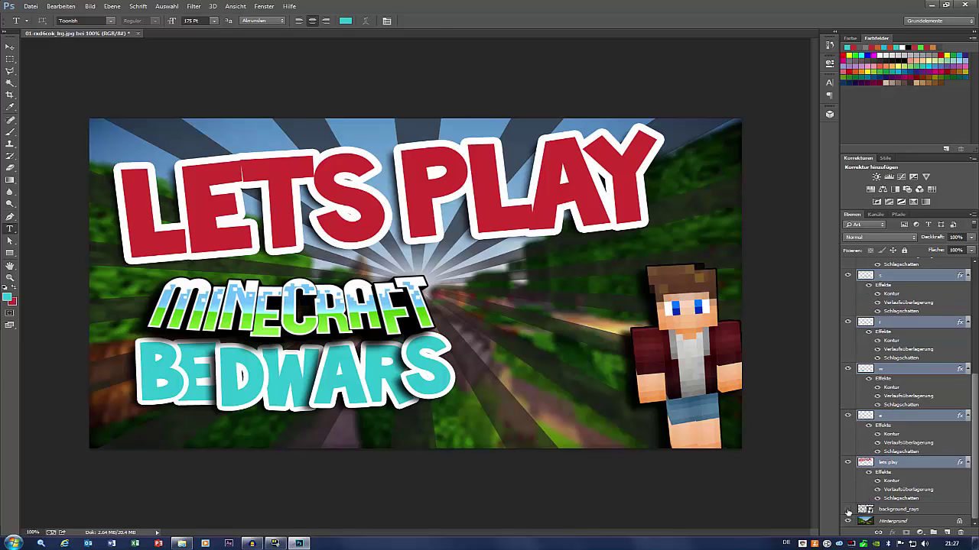
# Step: Hide the background_rays and Hintergrund layers and start saving as TRANSPARENTES BEDWARS THUMBNAIL.png
pyautogui.click(848, 509)
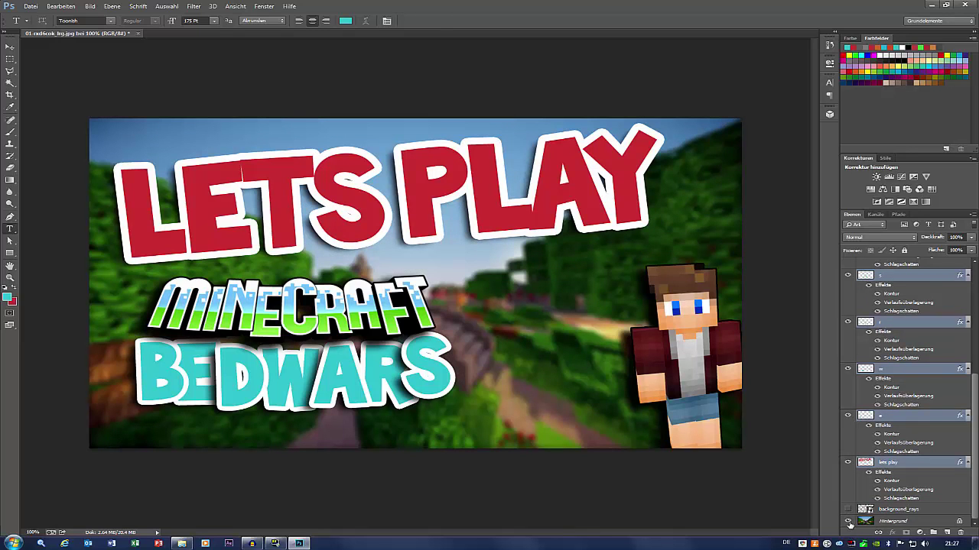
pyautogui.click(847, 520)
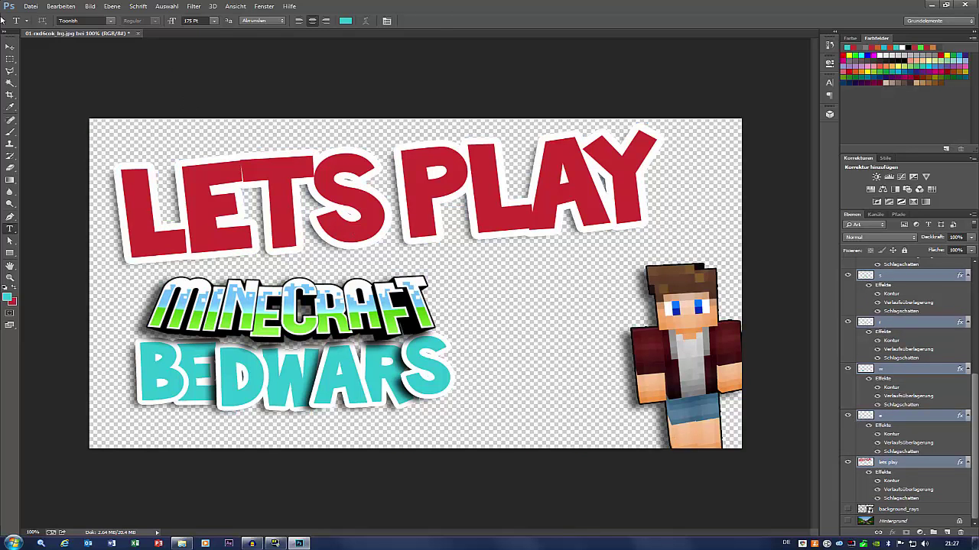
pyautogui.click(30, 6)
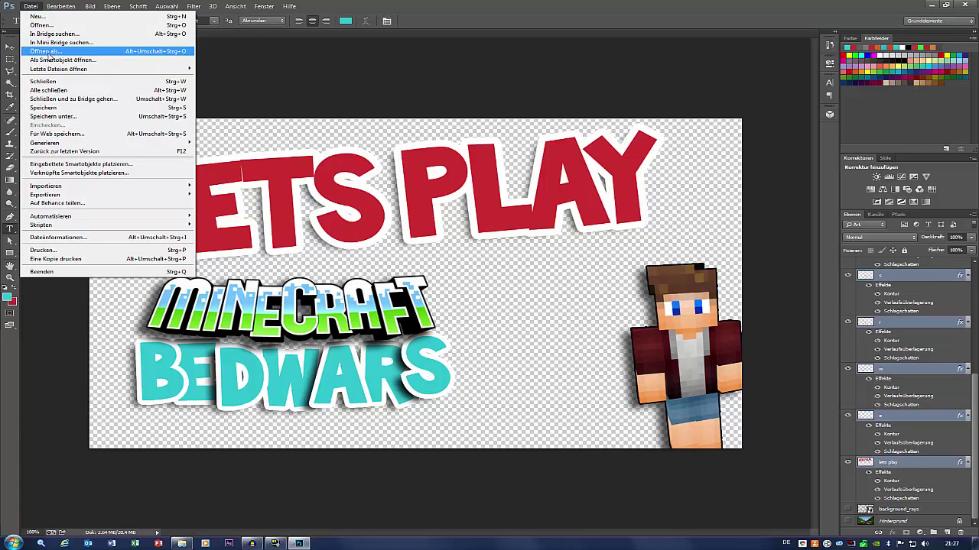
pyautogui.click(52, 116)
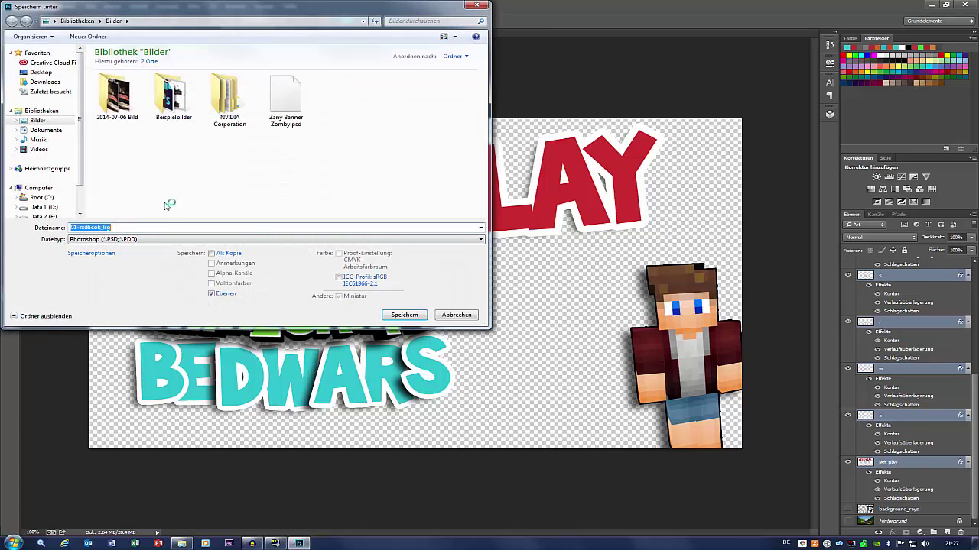
pyautogui.write('TR')
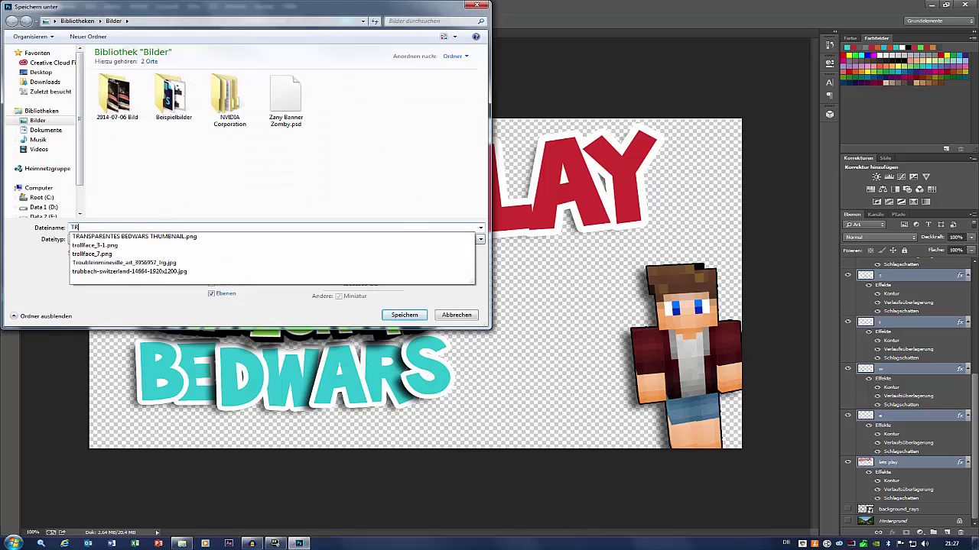
pyautogui.write('A')
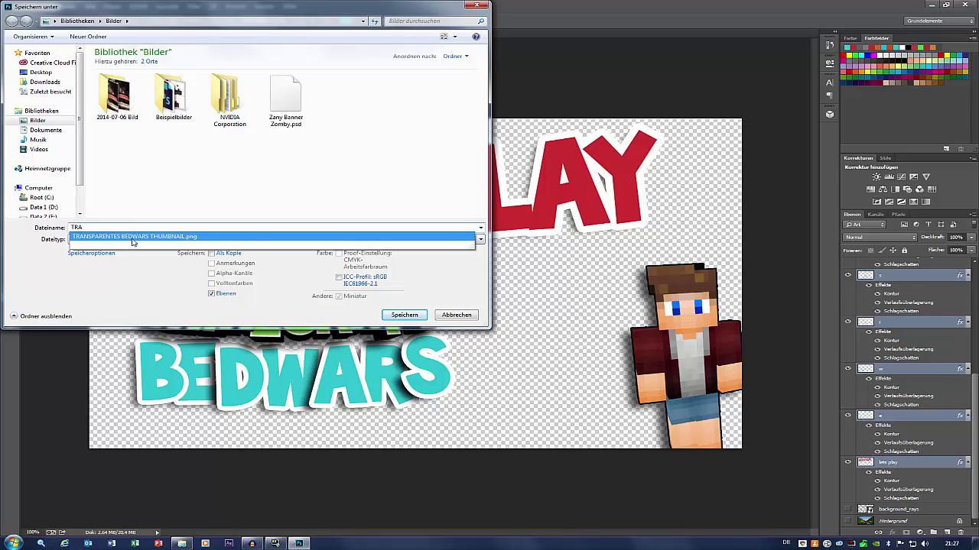
pyautogui.click(133, 238)
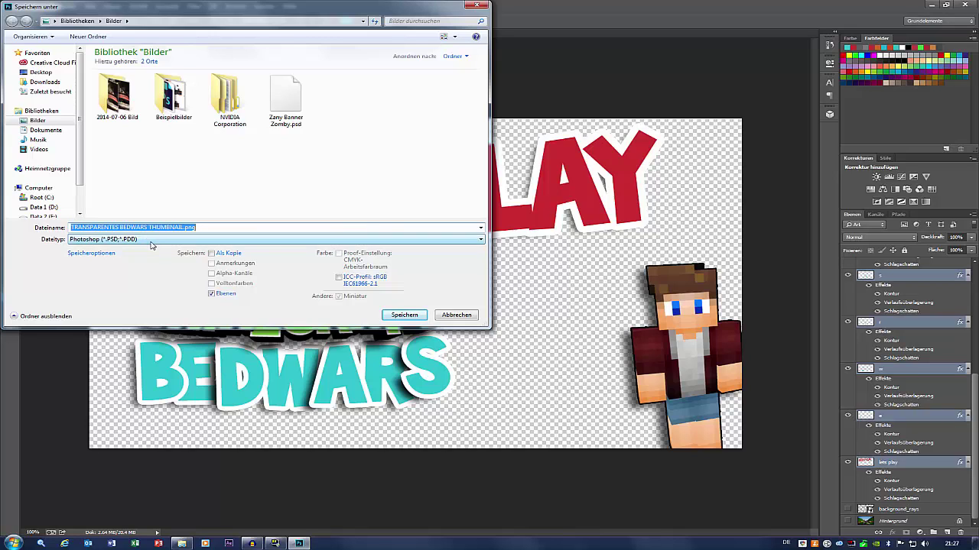
# Step: Choose PNG format, decline overwriting the existing file, and close the save window
pyautogui.click(151, 240)
pyautogui.click(151, 246)
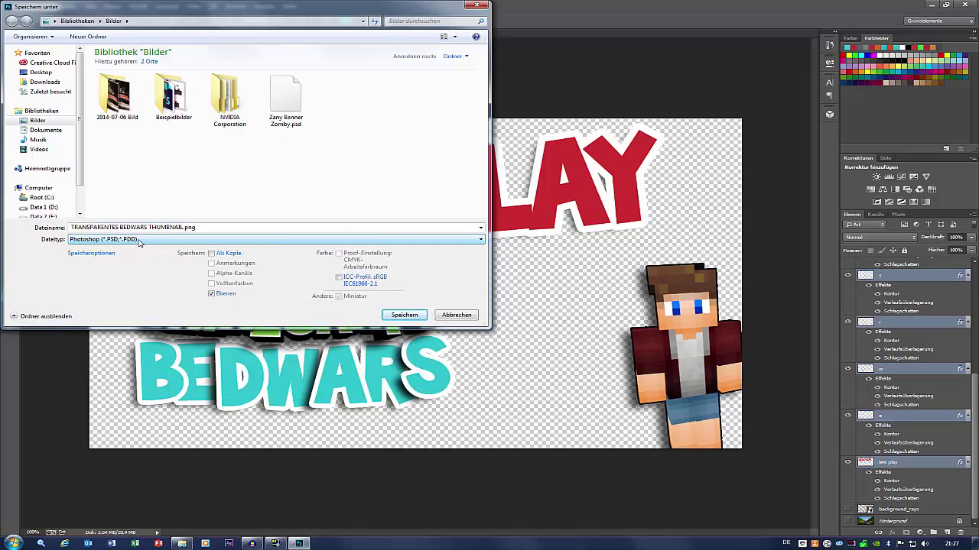
pyautogui.click(113, 239)
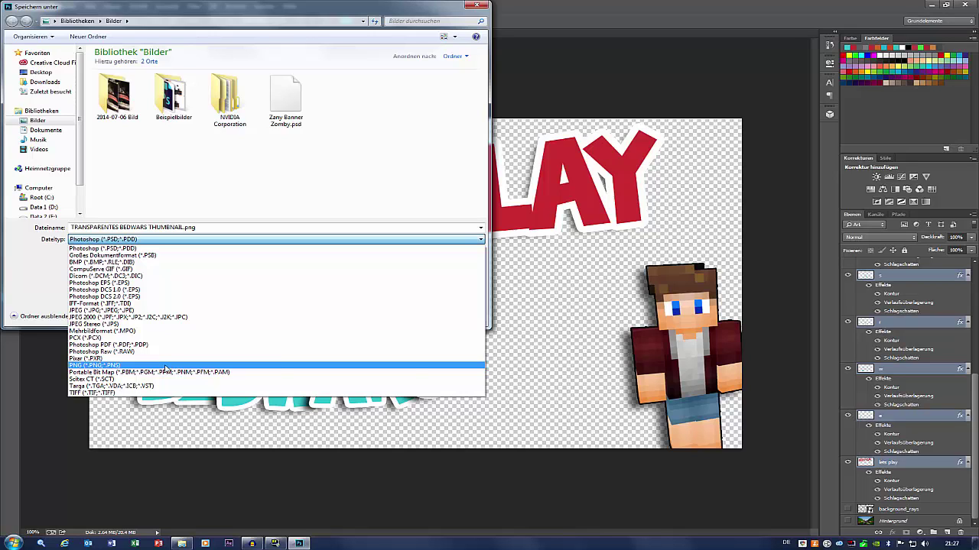
pyautogui.click(165, 368)
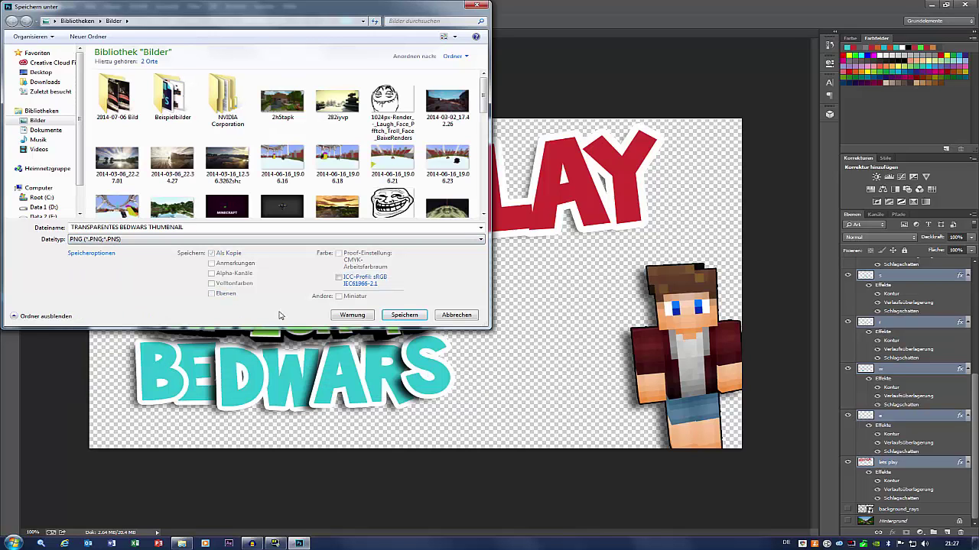
pyautogui.click(404, 316)
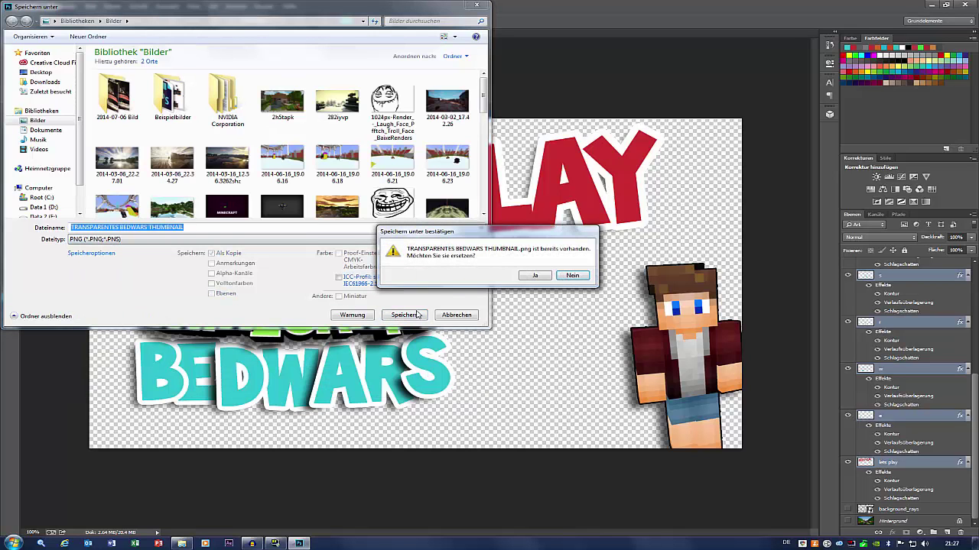
pyautogui.click(572, 276)
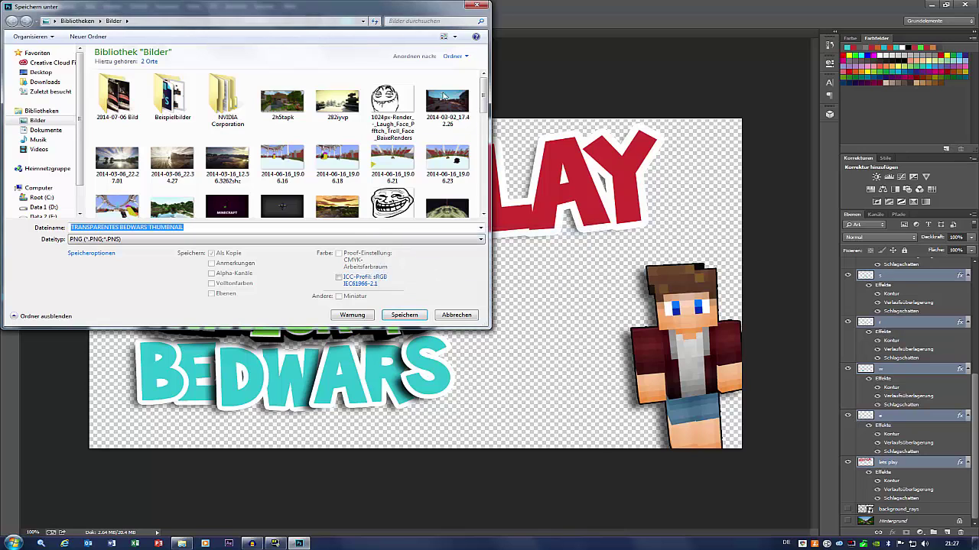
pyautogui.click(475, 6)
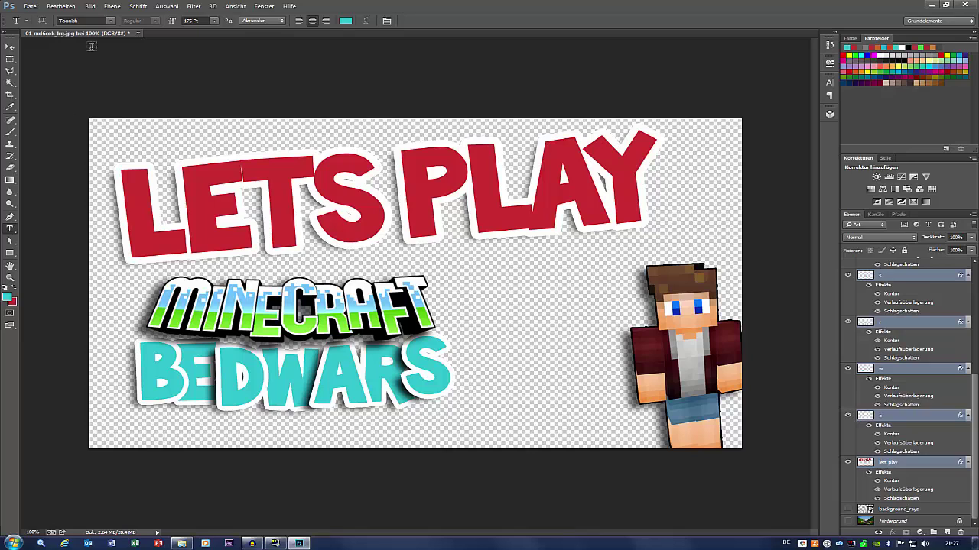
# Step: Open the snowy Minecraft image 282iyvp from the Bilder library
pyautogui.click(31, 6)
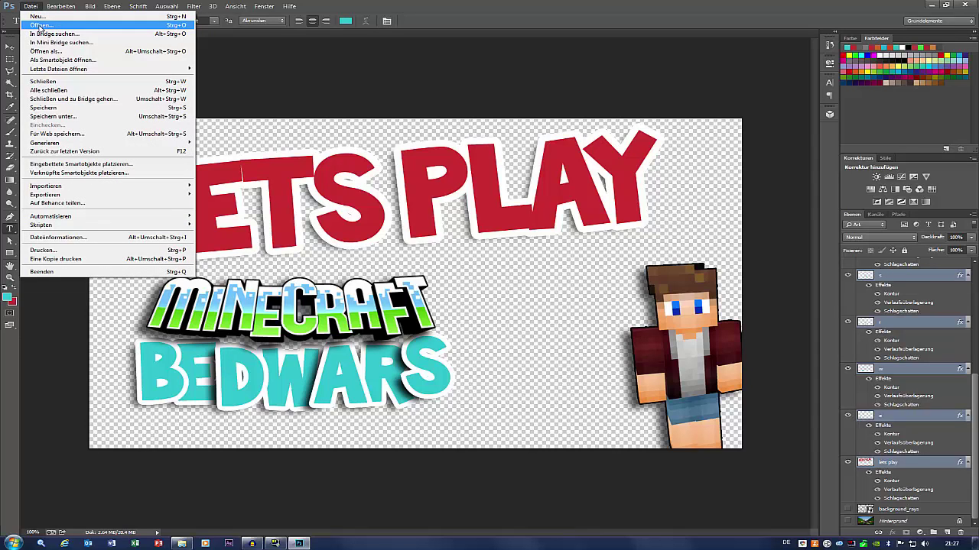
pyautogui.click(40, 26)
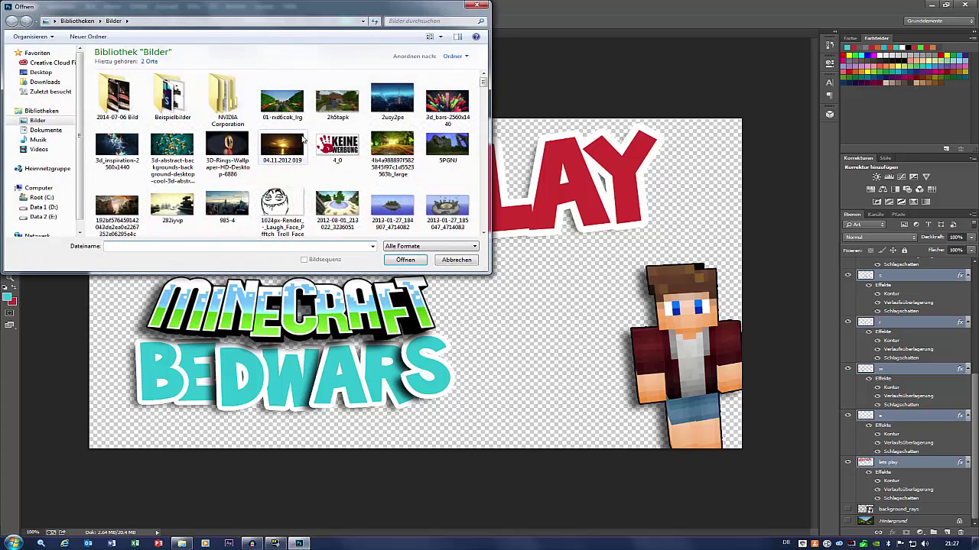
pyautogui.doubleClick(172, 205)
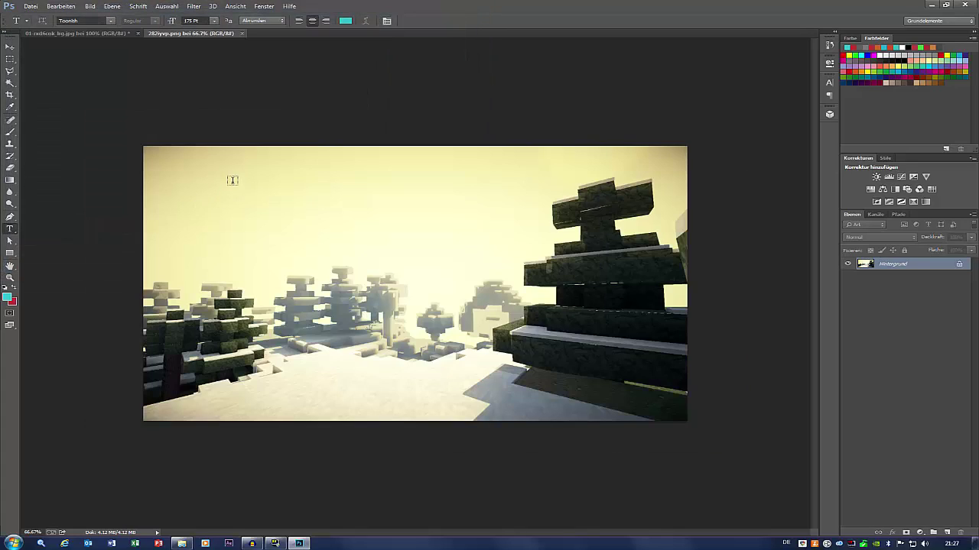
pyautogui.click(181, 543)
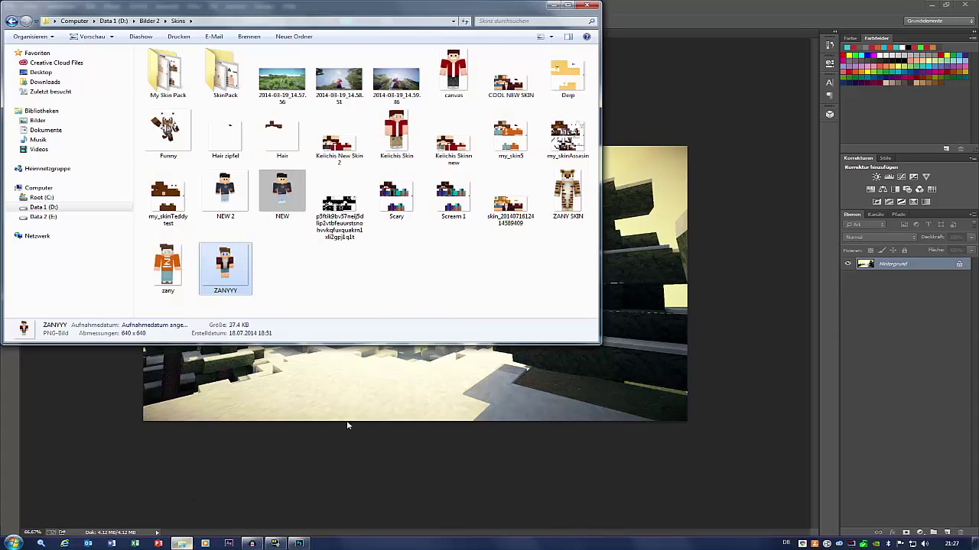
# Step: Search the Bilder library for TRANS and select the TRANSPARENTES BEDWARS THUMBNAIL file
pyautogui.click(533, 20)
pyautogui.moveTo(73, 135)
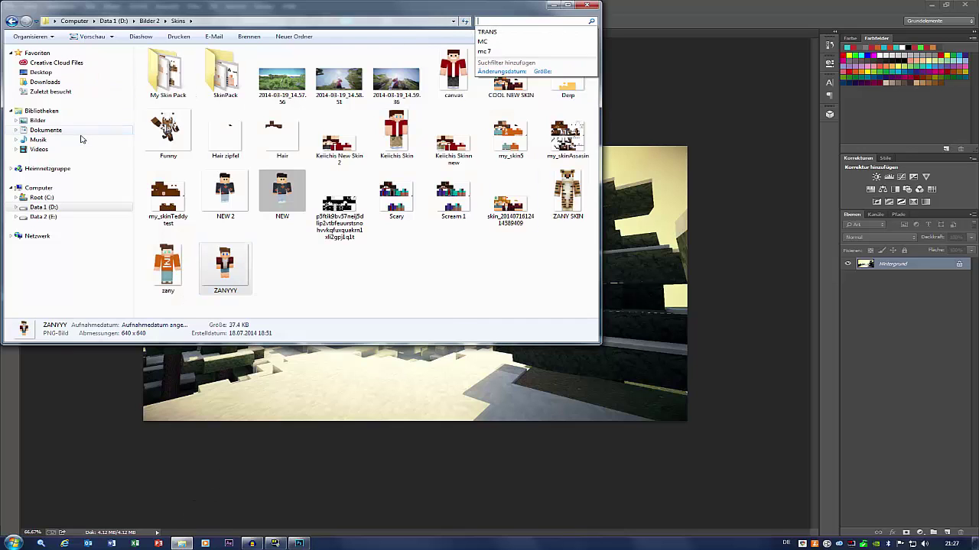
pyautogui.click(77, 121)
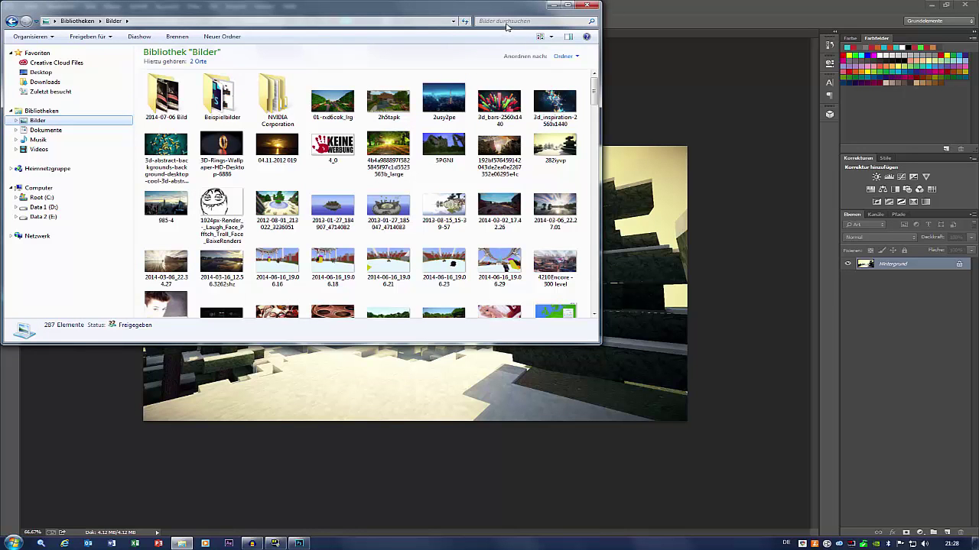
pyautogui.click(505, 23)
pyautogui.click(499, 34)
pyautogui.write('TRANS')
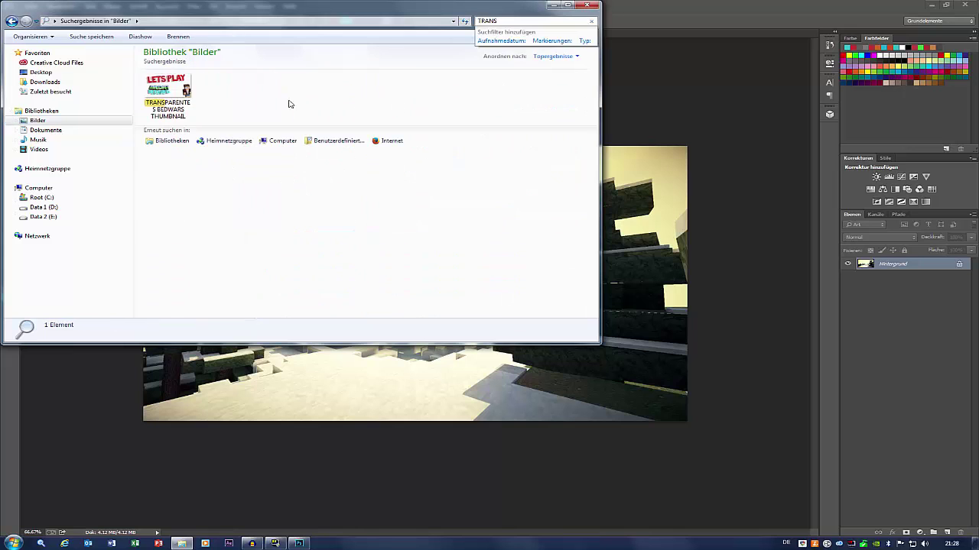
pyautogui.click(168, 93)
# Step: Place the thumbnail at the top-left corner, scale it to 125%, and commit
pyautogui.click(327, 388)
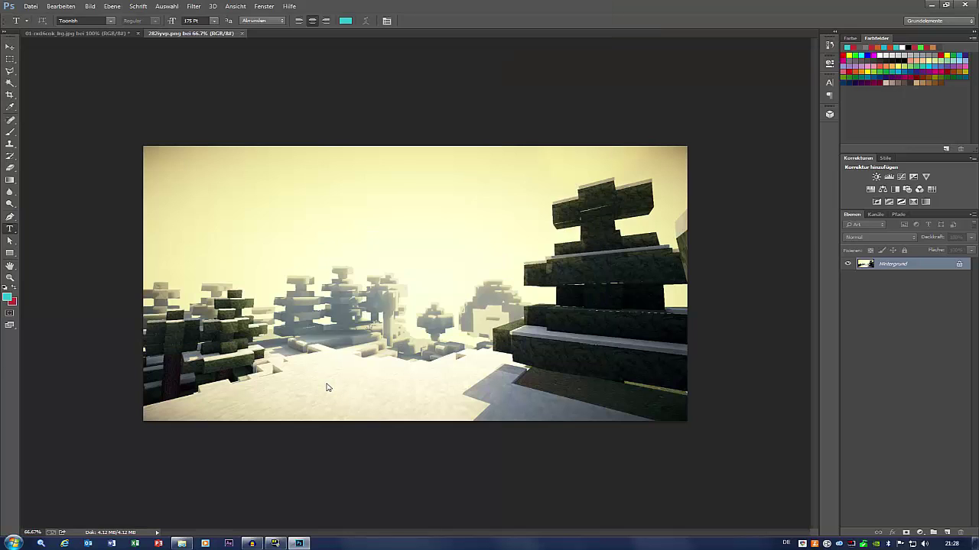
pyautogui.moveTo(303, 271); pyautogui.dragTo(248, 242)
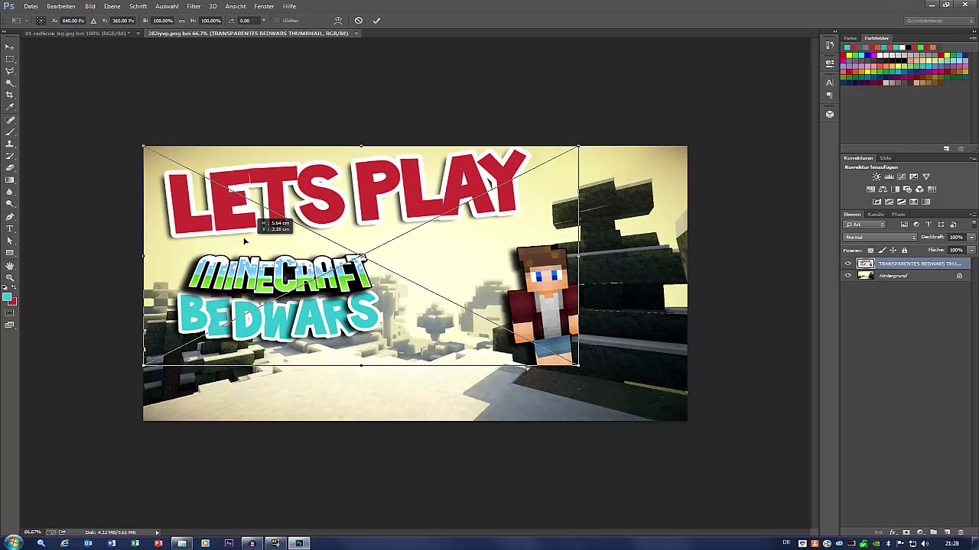
pyautogui.moveTo(578, 365); pyautogui.dragTo(684, 417)
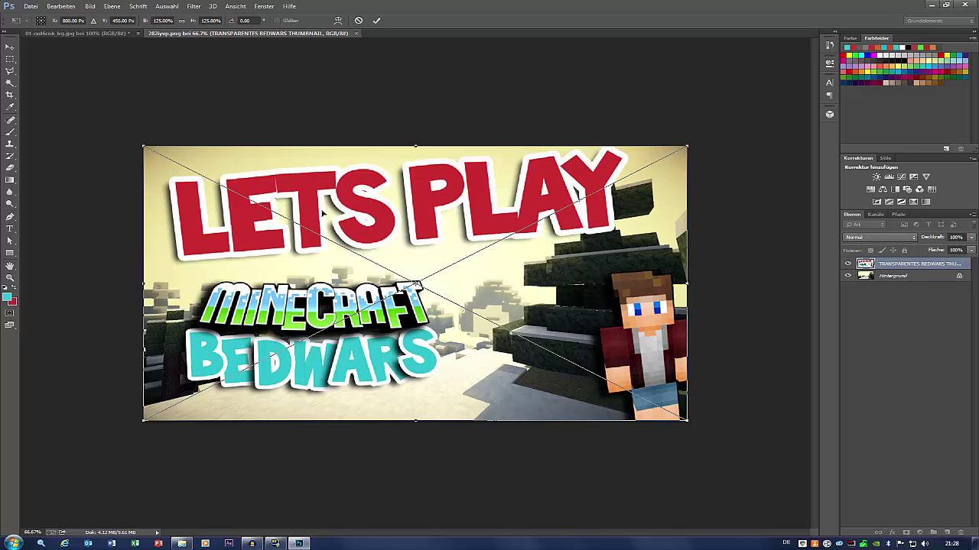
pyautogui.click(377, 21)
pyautogui.click(377, 21)
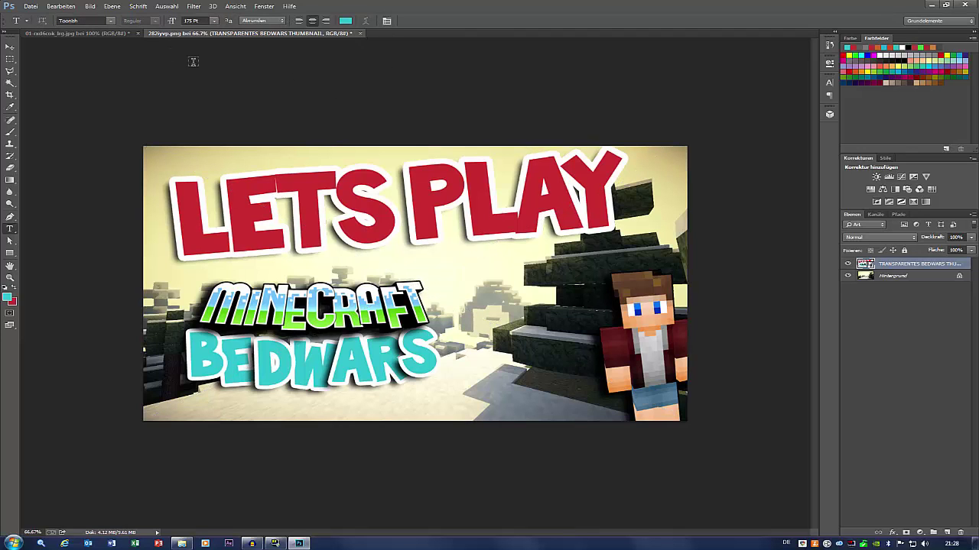
# Step: Save the snowy composition as a JPEG named 282iyvp
pyautogui.click(30, 6)
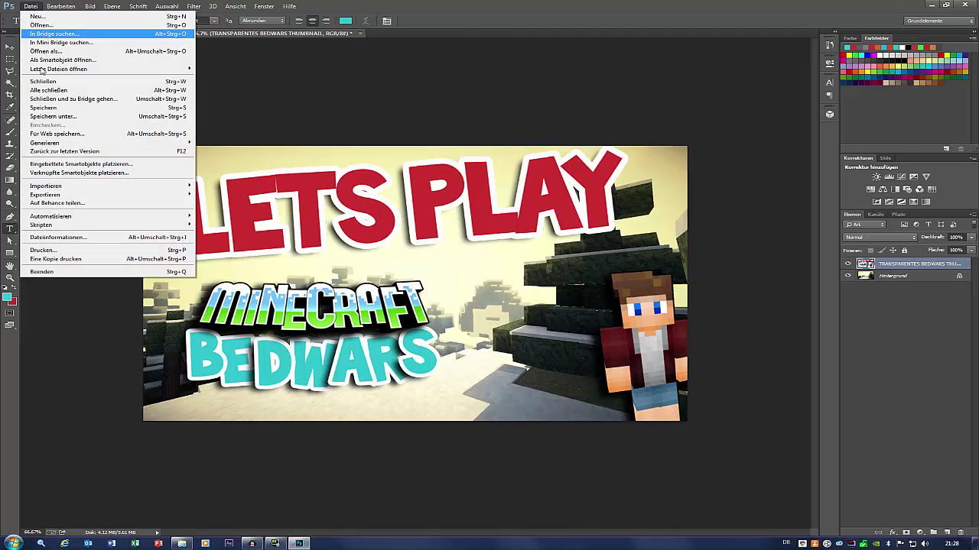
pyautogui.click(44, 116)
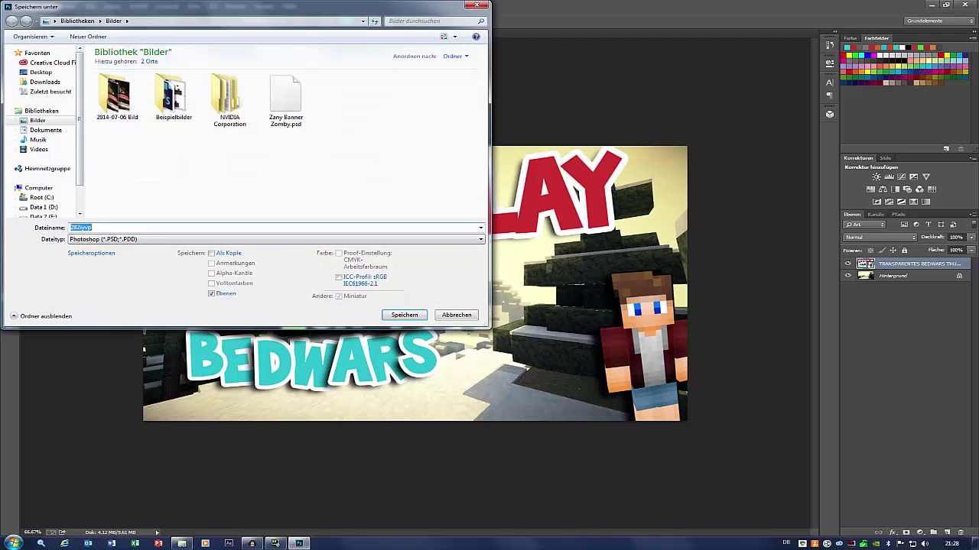
pyautogui.click(78, 238)
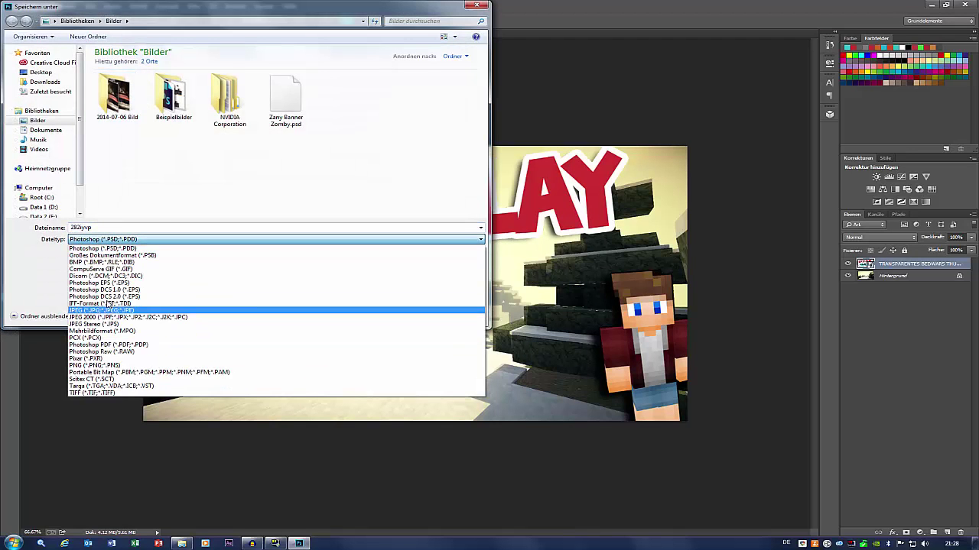
pyautogui.click(118, 311)
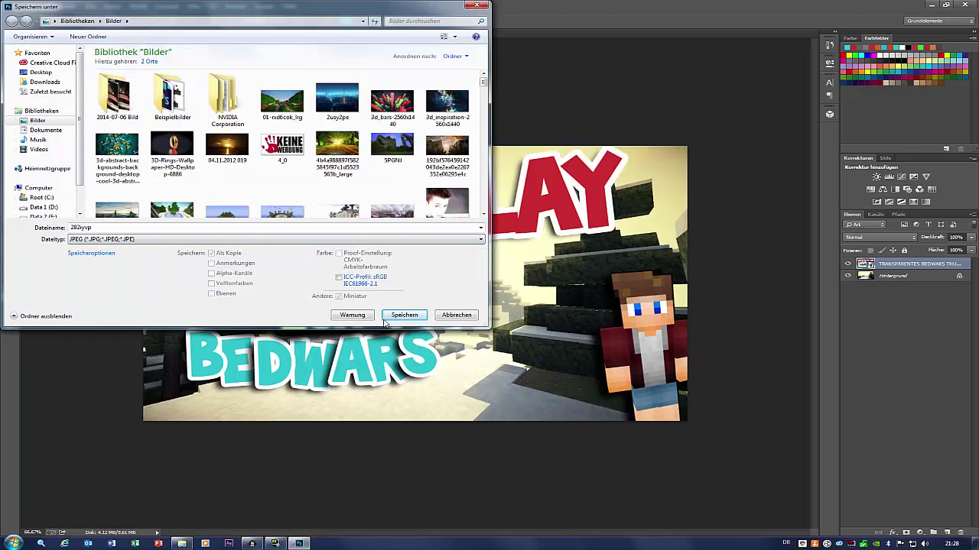
pyautogui.click(444, 316)
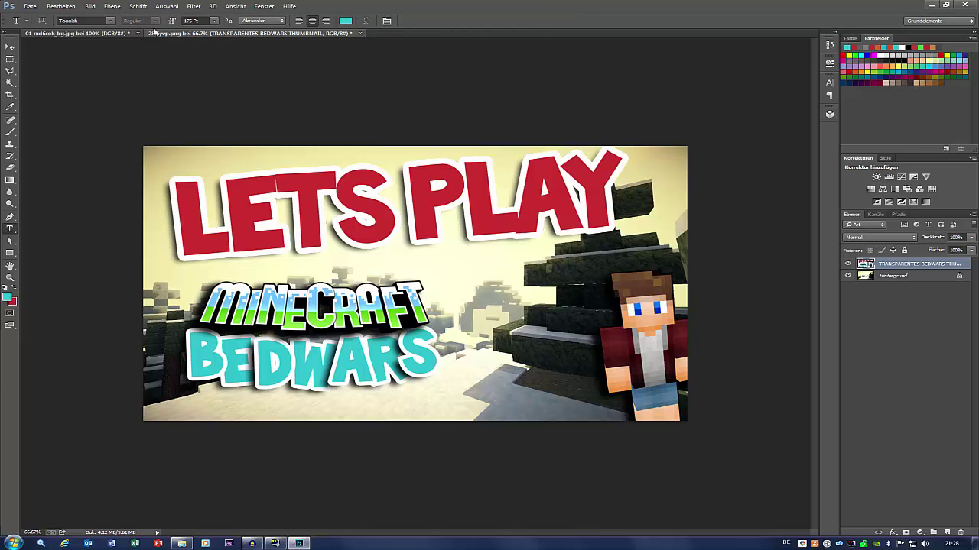
# Step: Close the 282iyvp.png document, discarding its changes
pyautogui.click(69, 33)
pyautogui.click(168, 33)
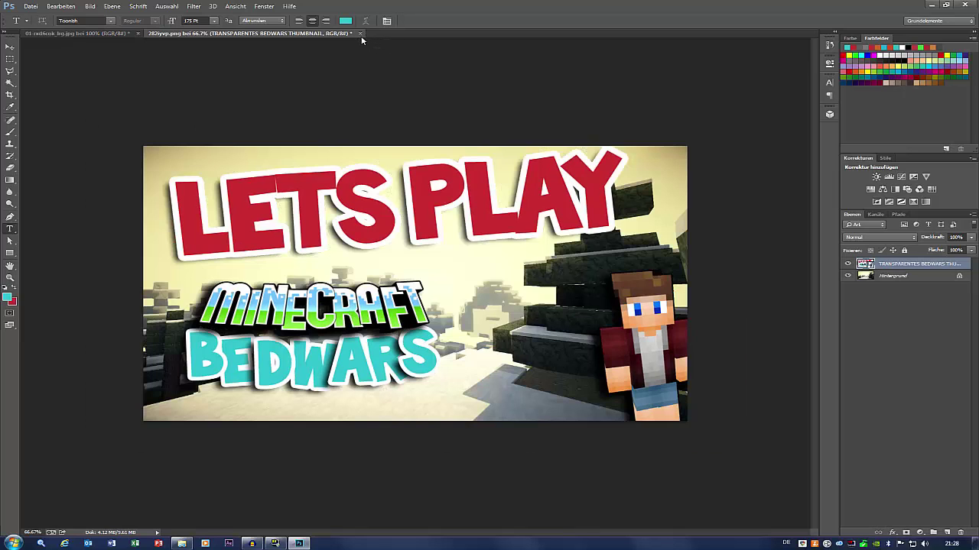
pyautogui.click(360, 33)
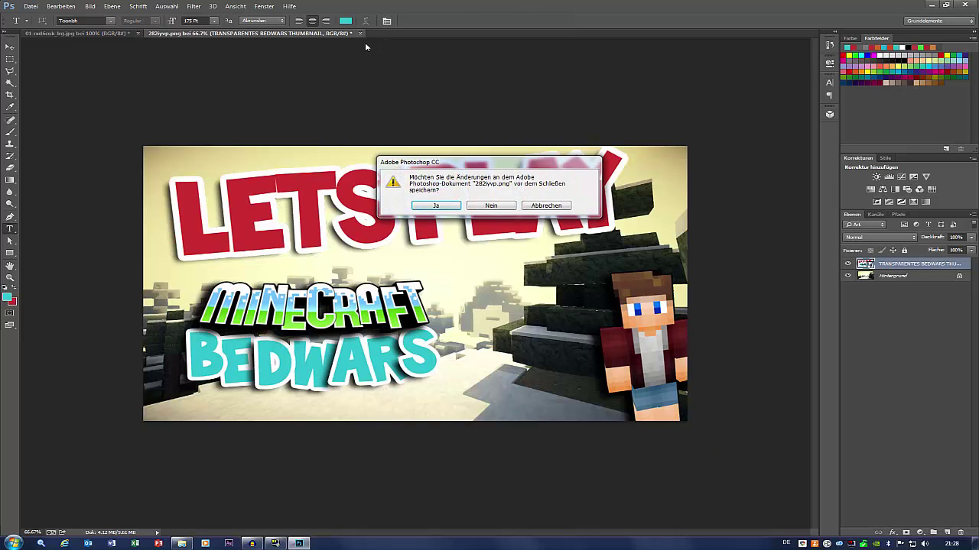
pyautogui.press('Escape')
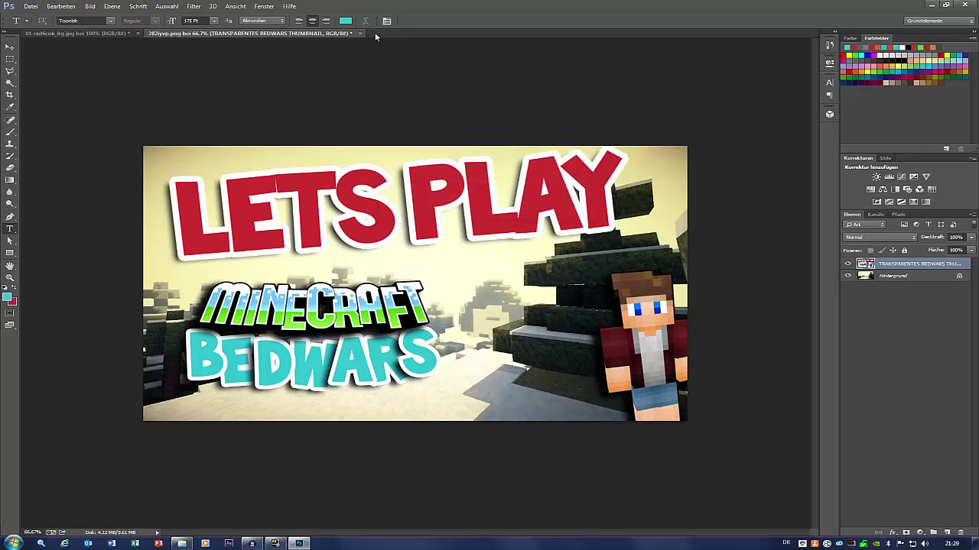
pyautogui.click(360, 33)
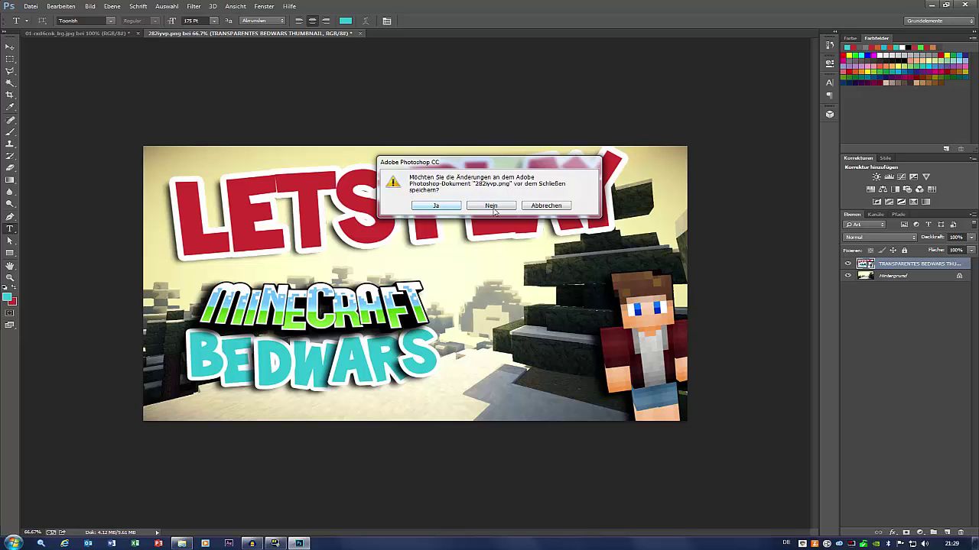
pyautogui.click(493, 206)
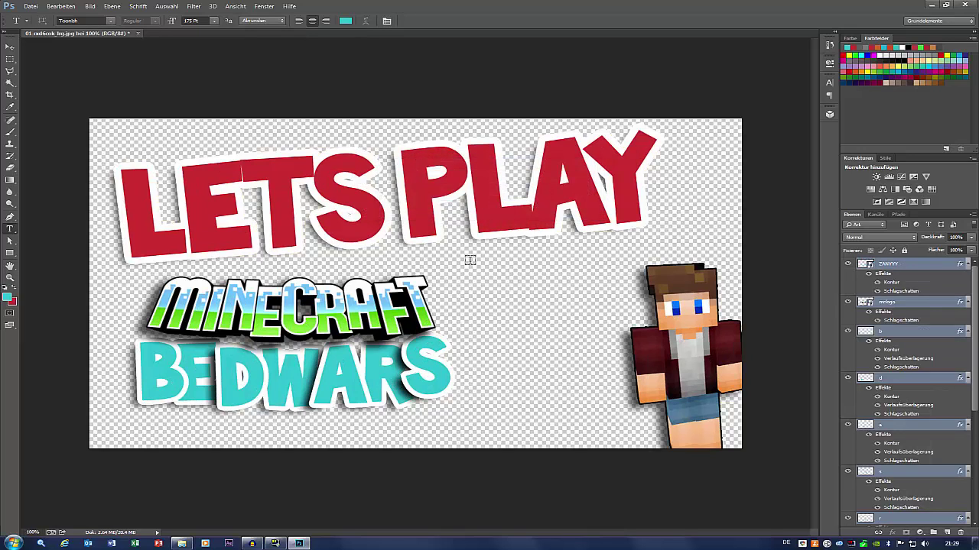